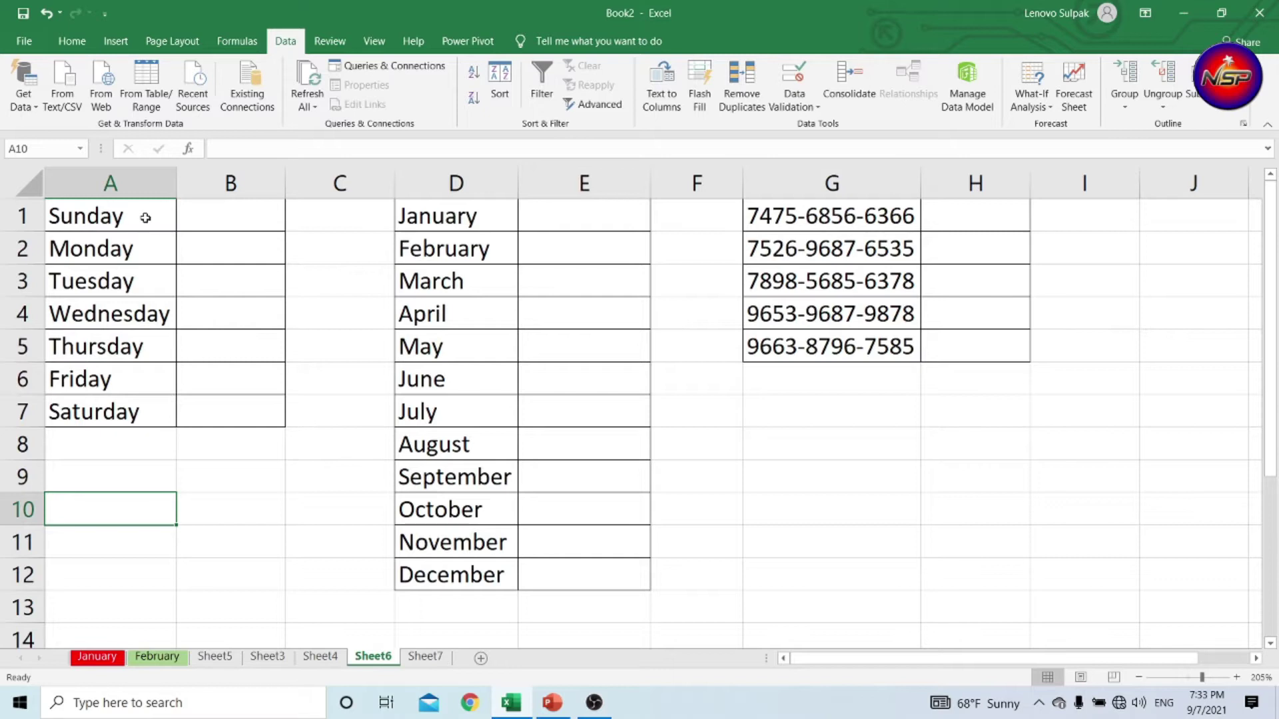
Highlight the weekday names and month names lists to introduce the data
left_click_drag(145, 218, 138, 406)
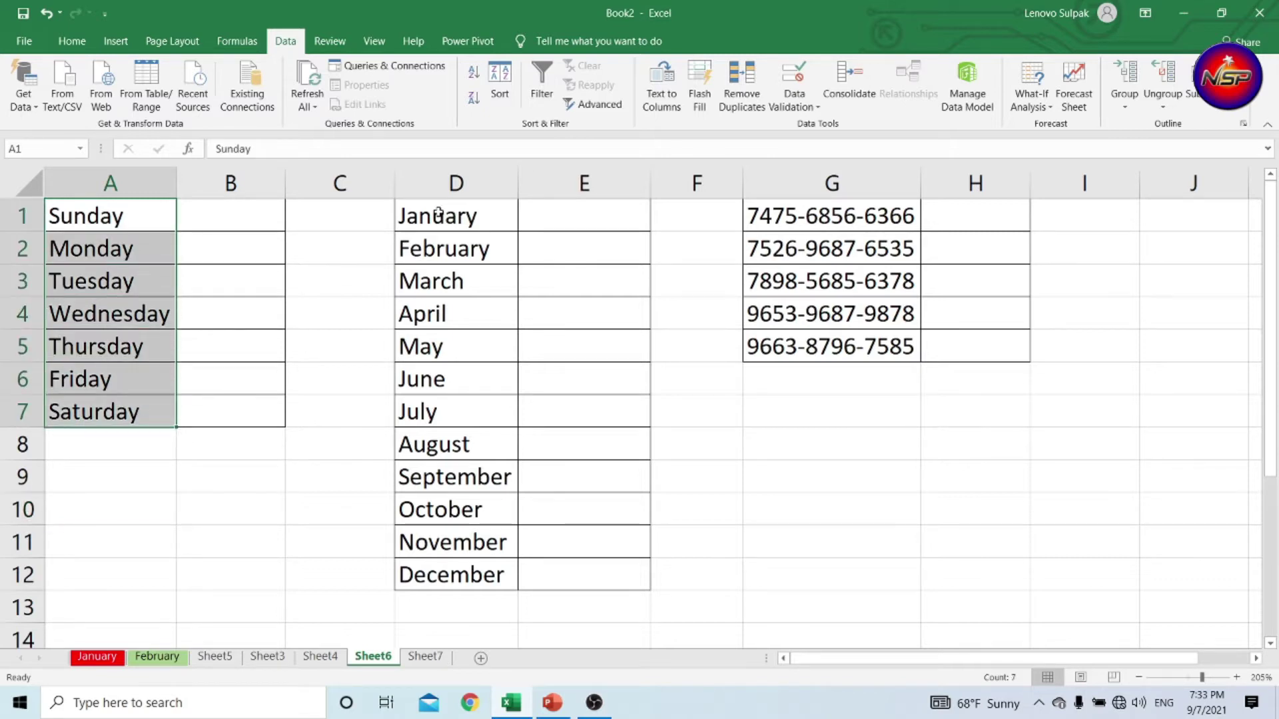
left_click_drag(439, 215, 439, 569)
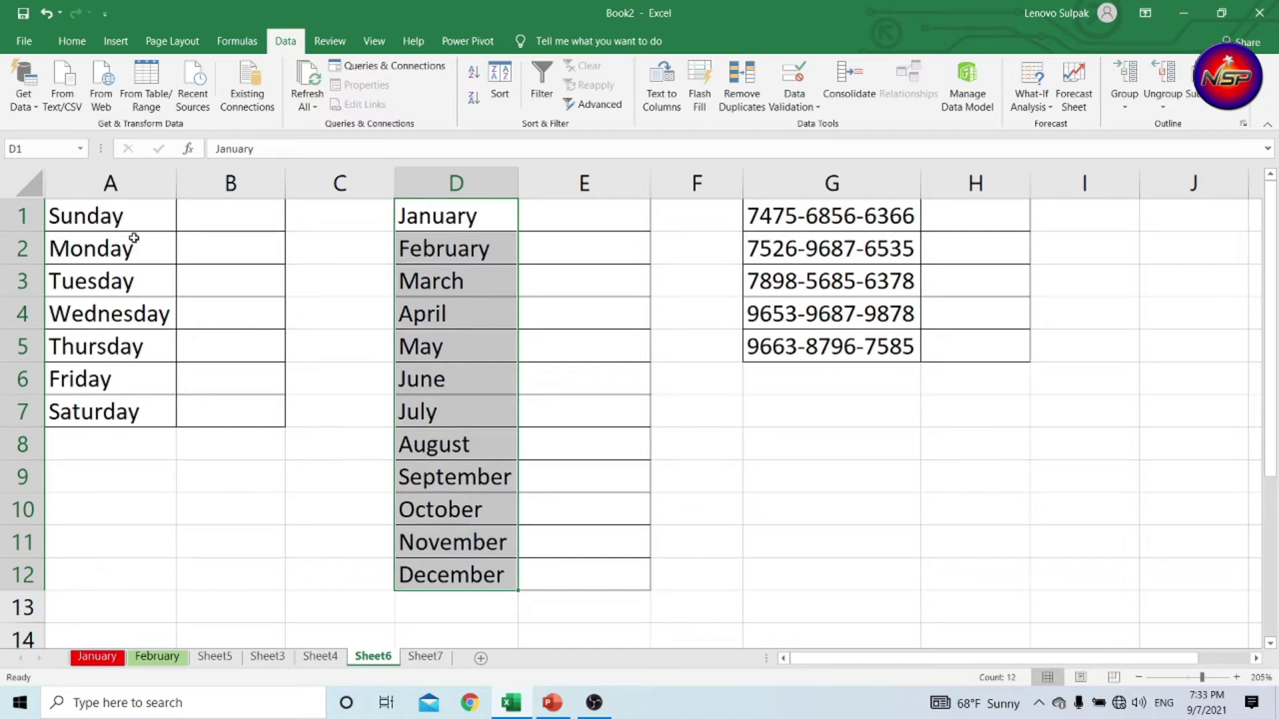
left_click_drag(120, 218, 117, 410)
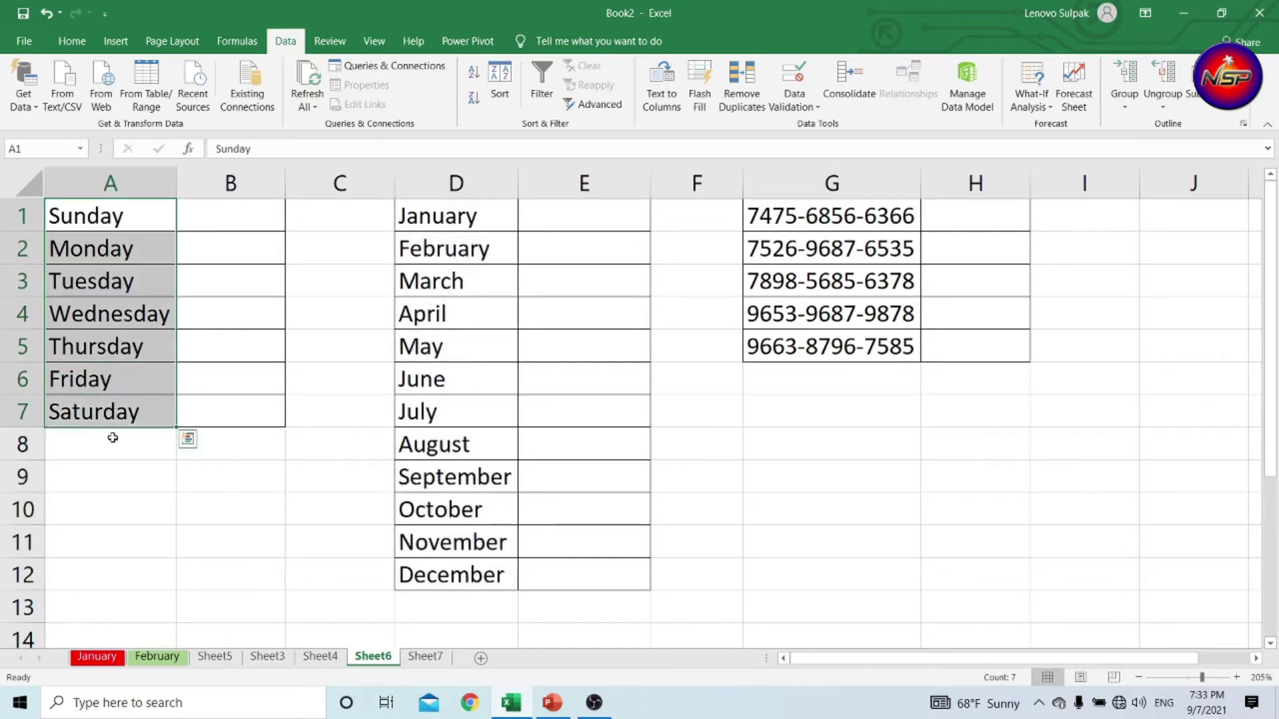
left_click(113, 464)
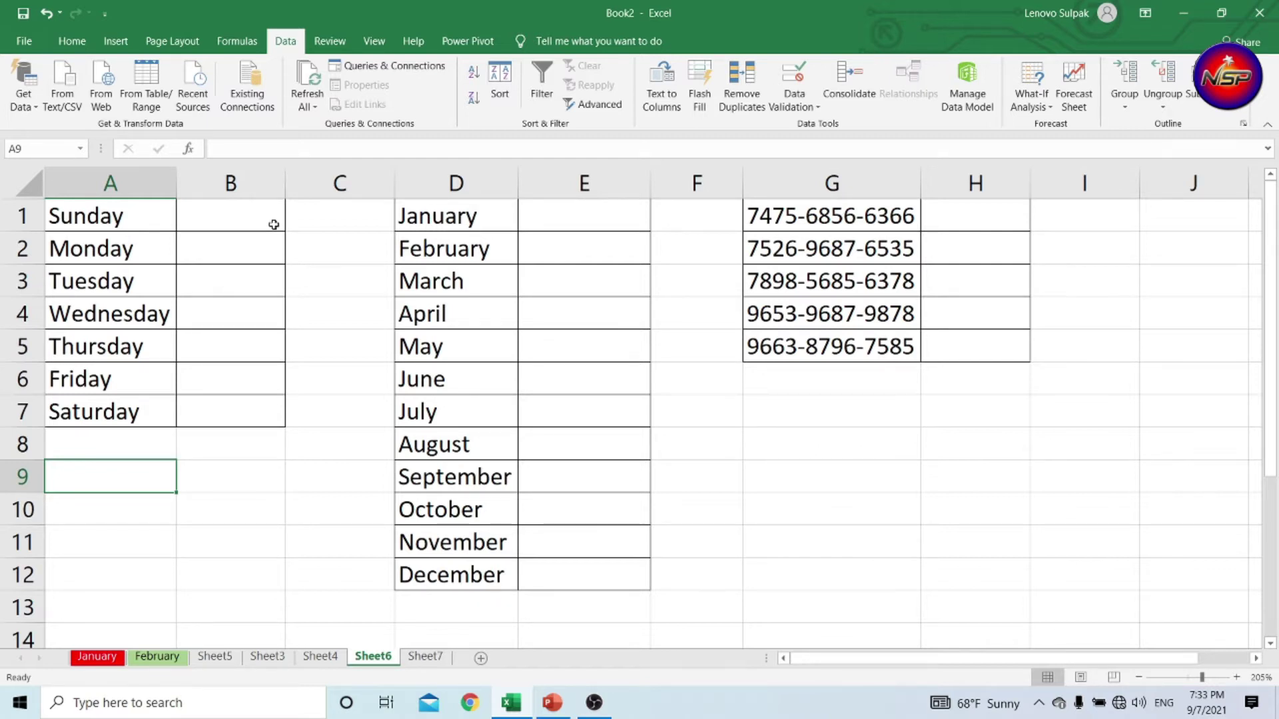
Enter Sun in B1 and flash-fill Mon through Sat from the Data ribbon
left_click(258, 218)
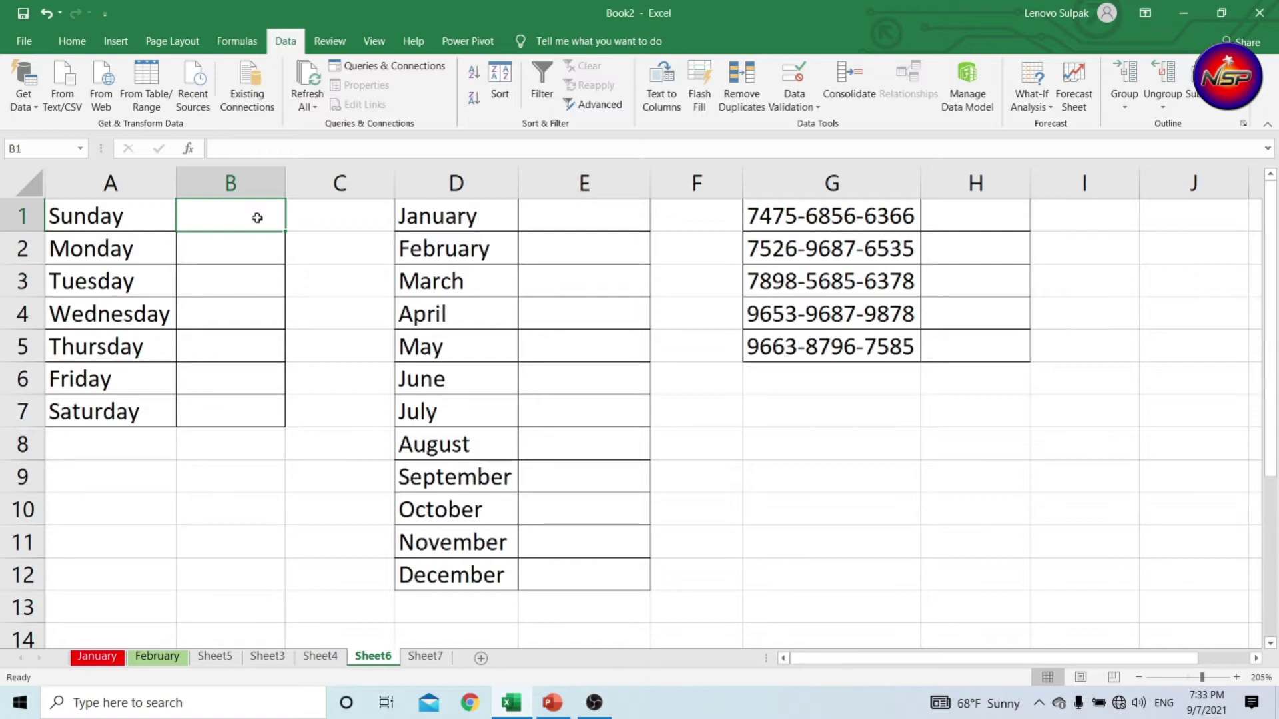
type("Sun")
left_click(236, 274)
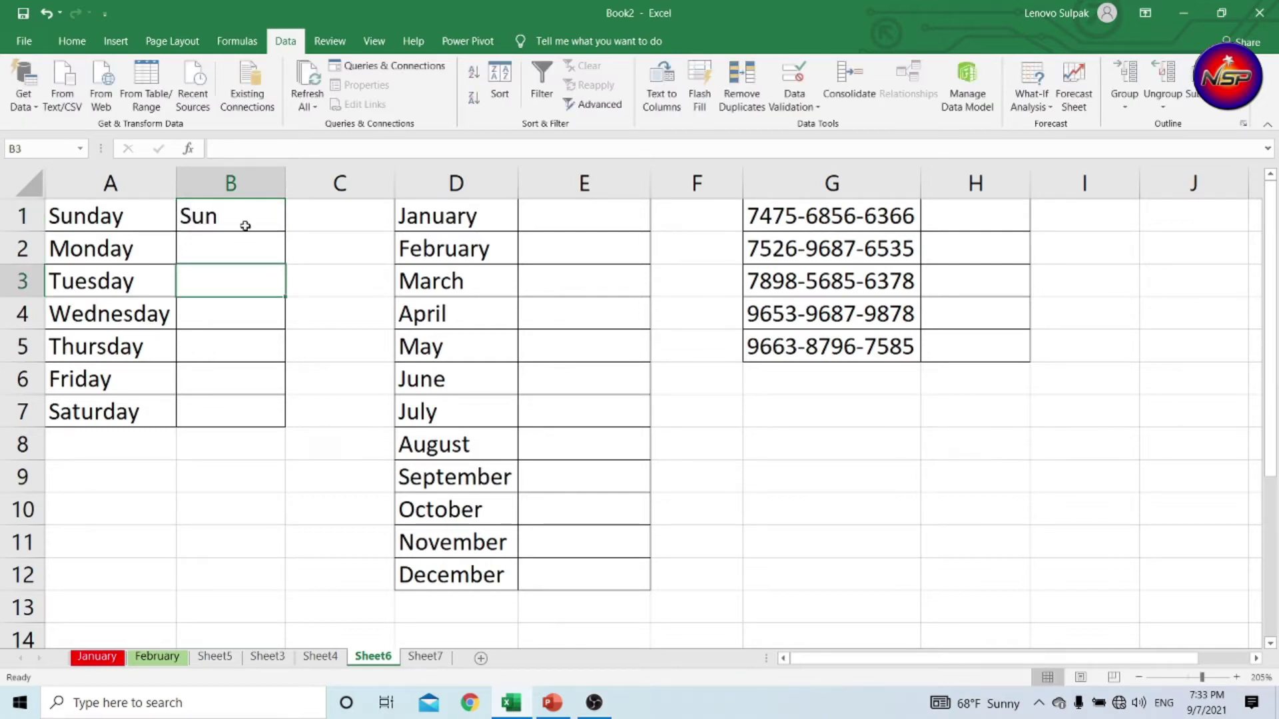
left_click(246, 223)
left_click(284, 45)
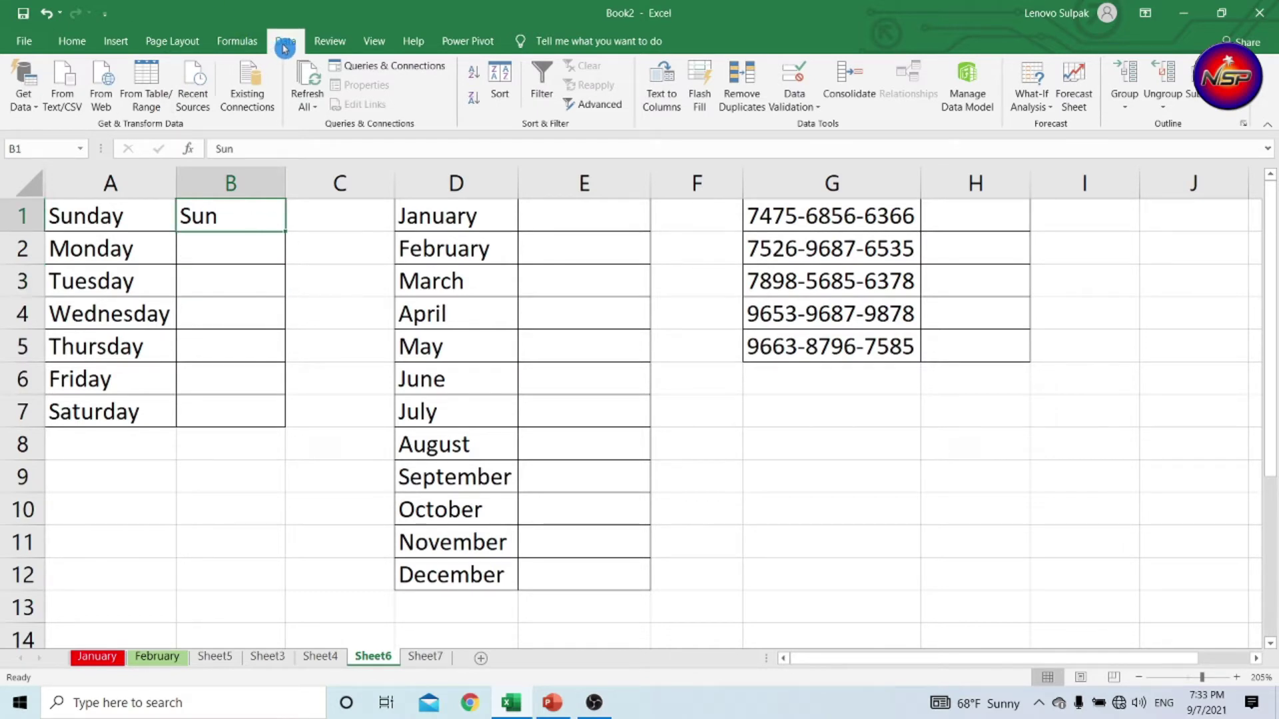
left_click(706, 80)
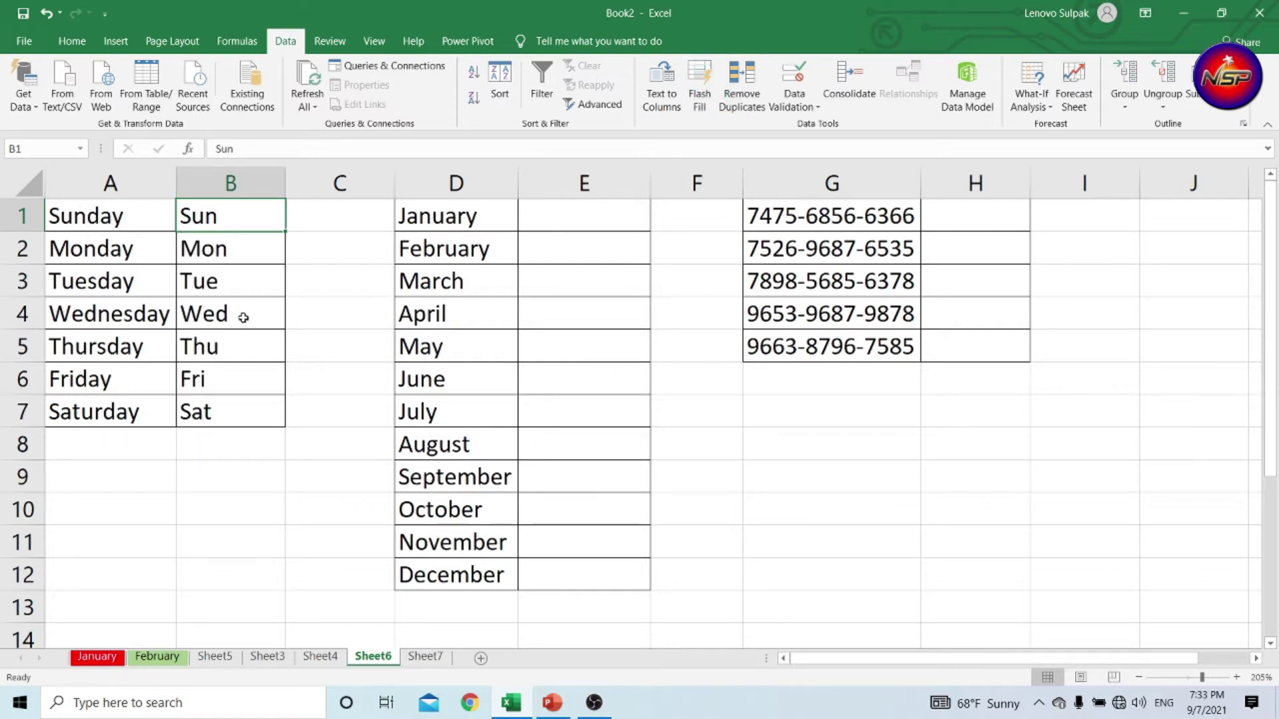
Undo the fill and redo the weekday abbreviations with Ctrl+E
key("ctrl+z")
left_click(193, 355)
left_click(229, 218)
key("ctrl+e")
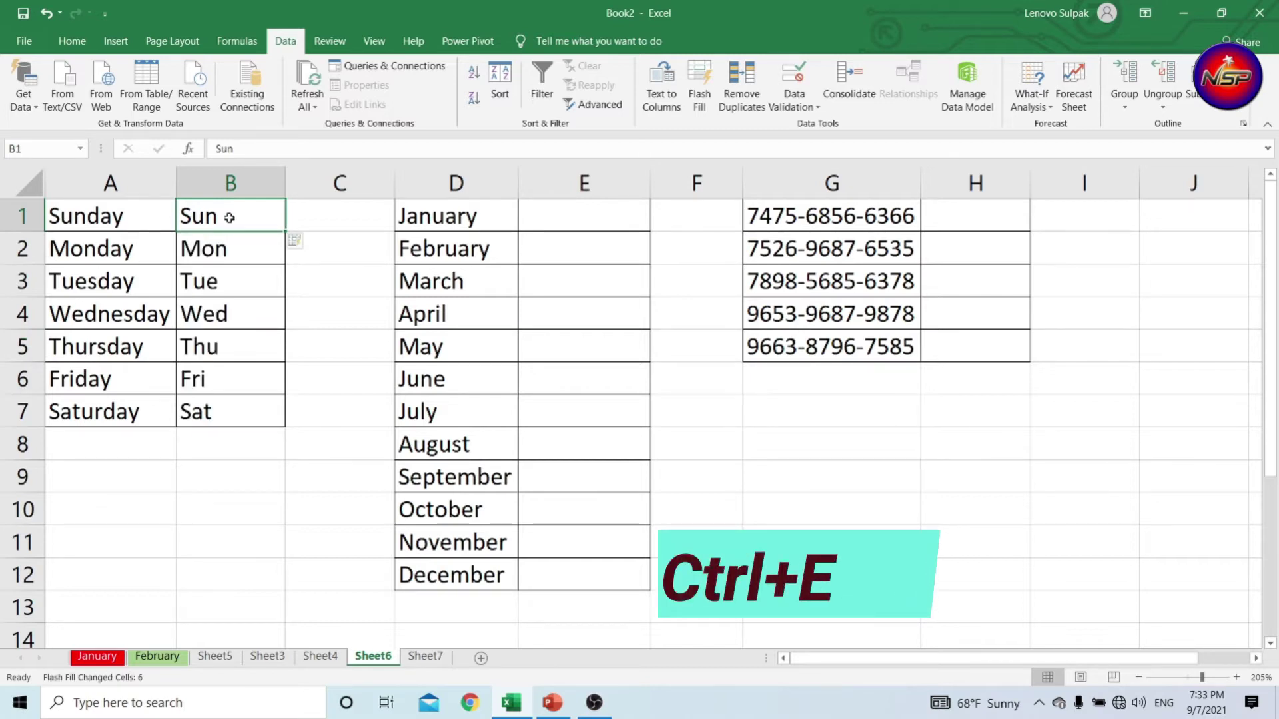
Clear the Sun–Sat abbreviations from B1:B7
left_click(220, 491)
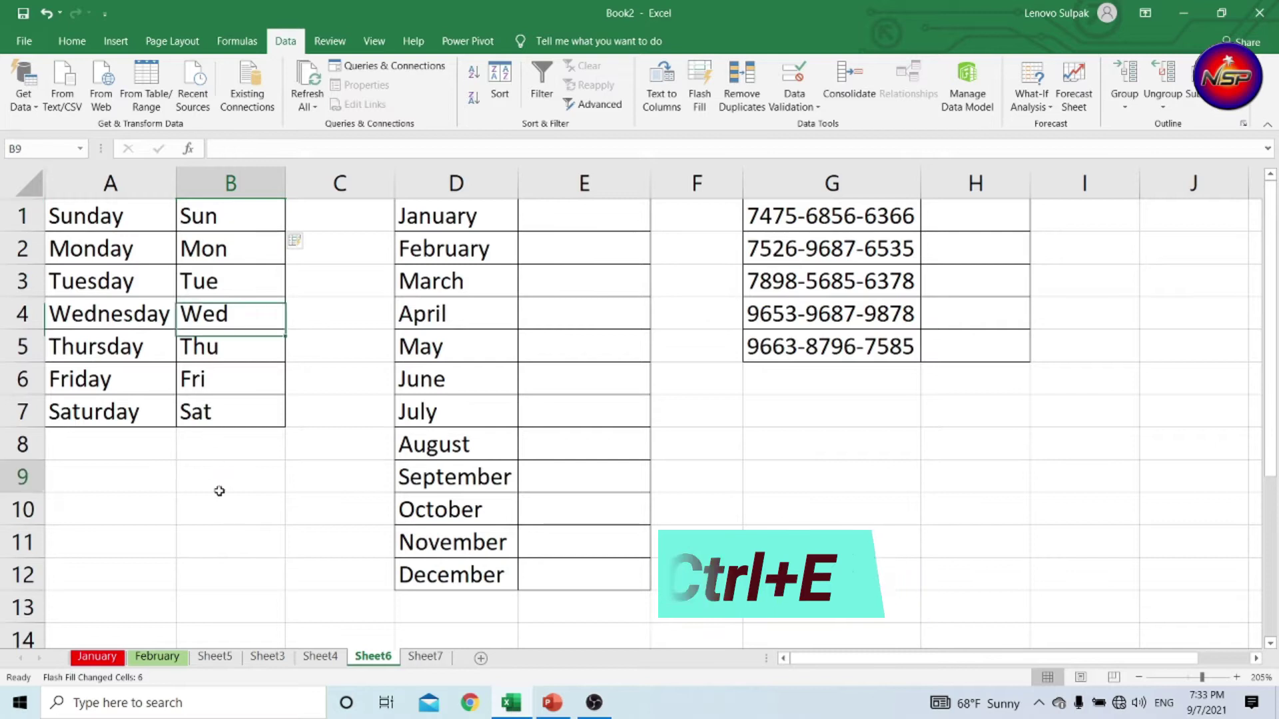
left_click_drag(243, 223, 244, 430)
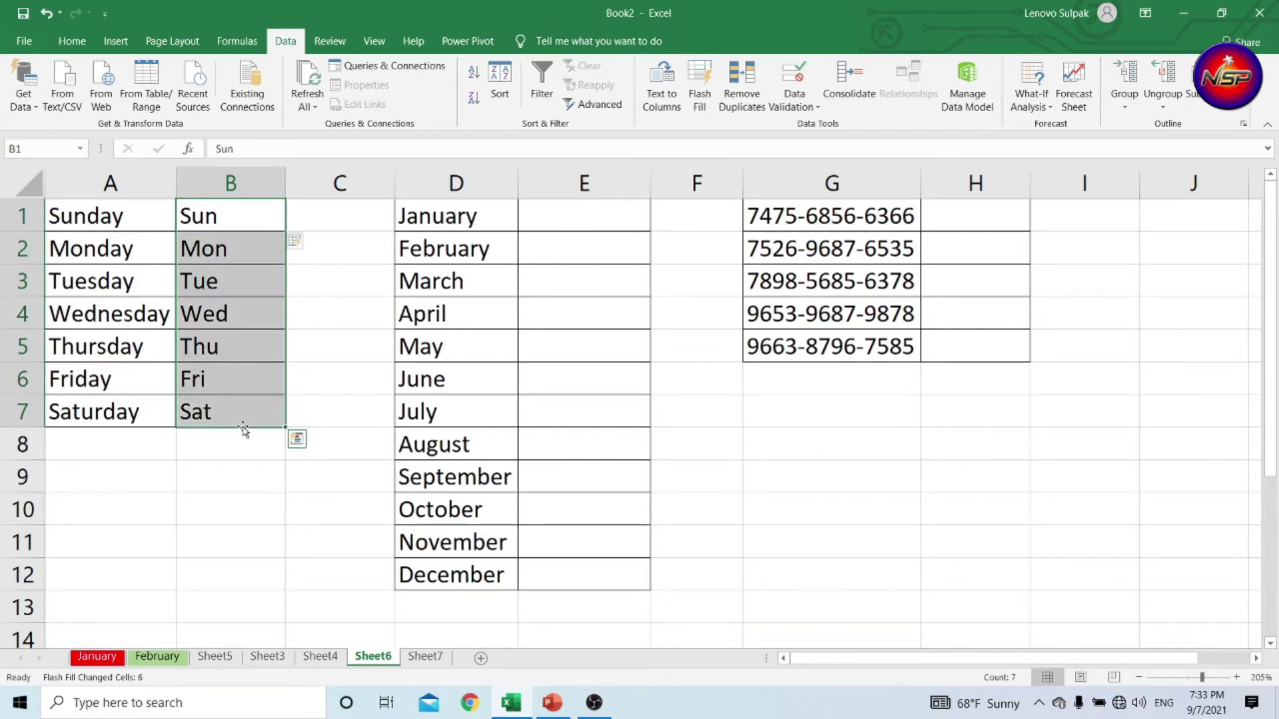
key("Delete")
left_click(197, 511)
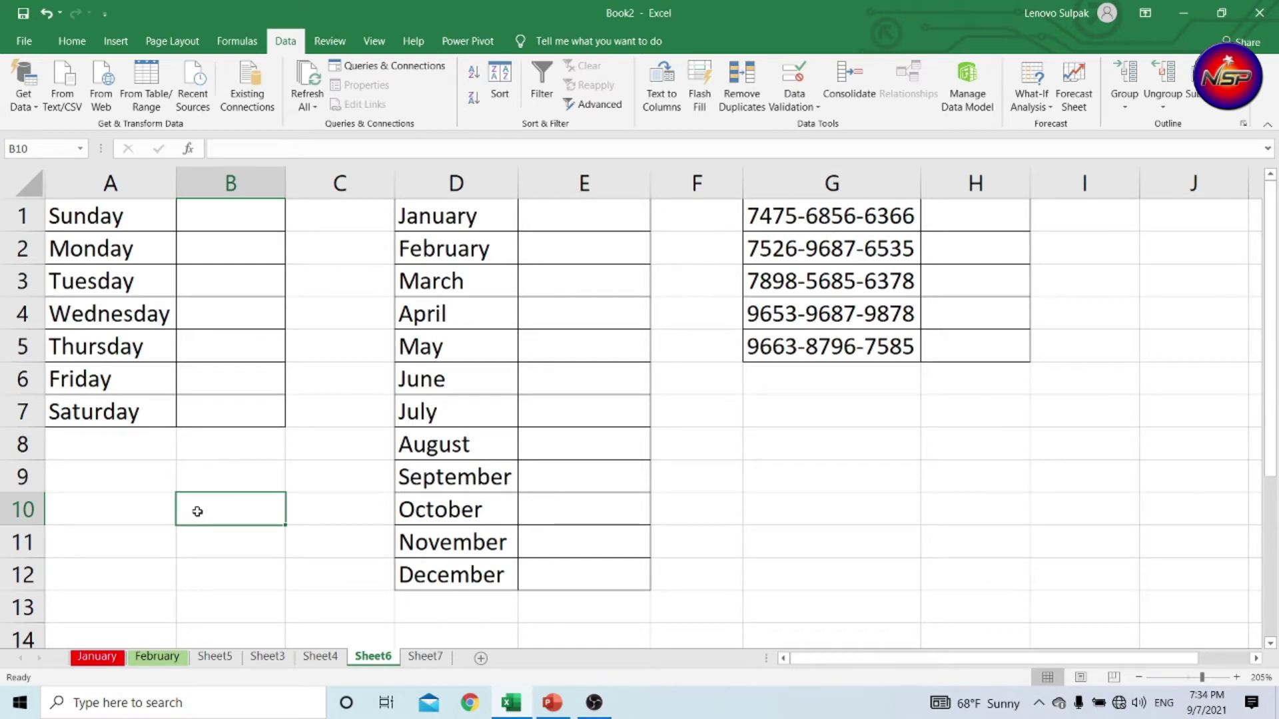
Type nday as the day-ending example in B1 and B2, fixing a typo
left_click(202, 286)
left_click(210, 212)
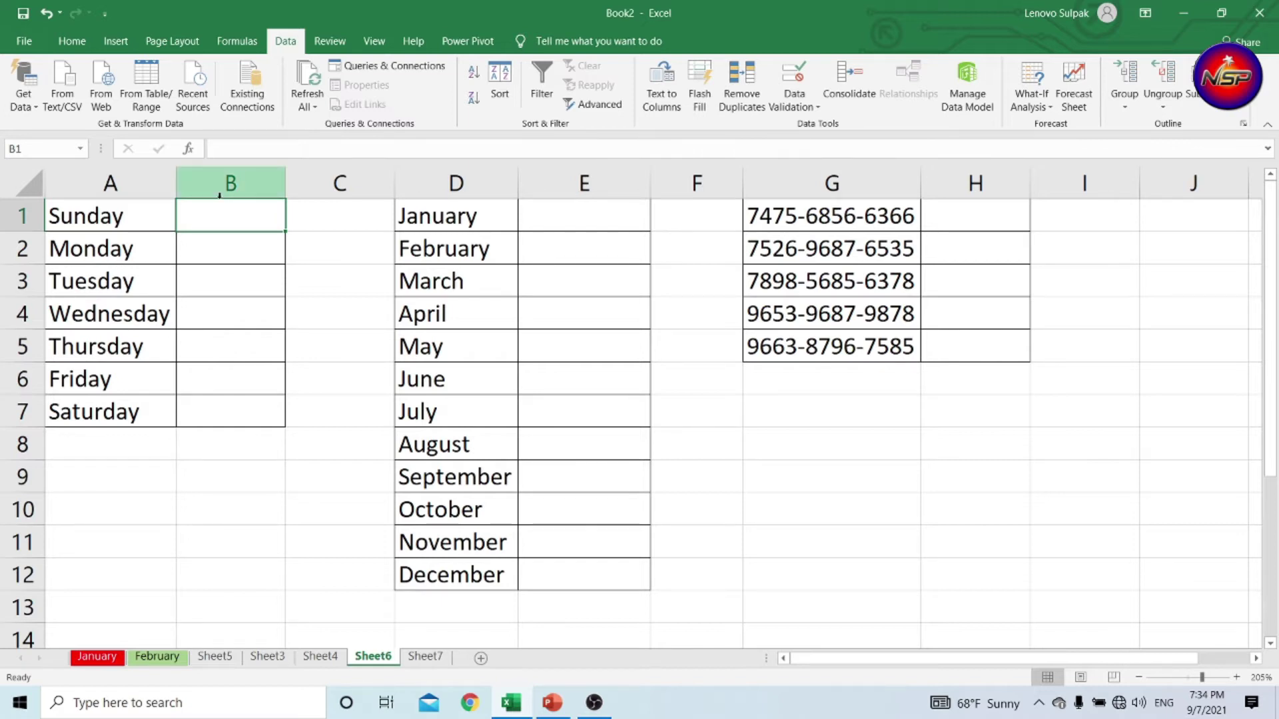
type("ndA")
key("BackSpace")
key("BackSpace")
key("BackSpace")
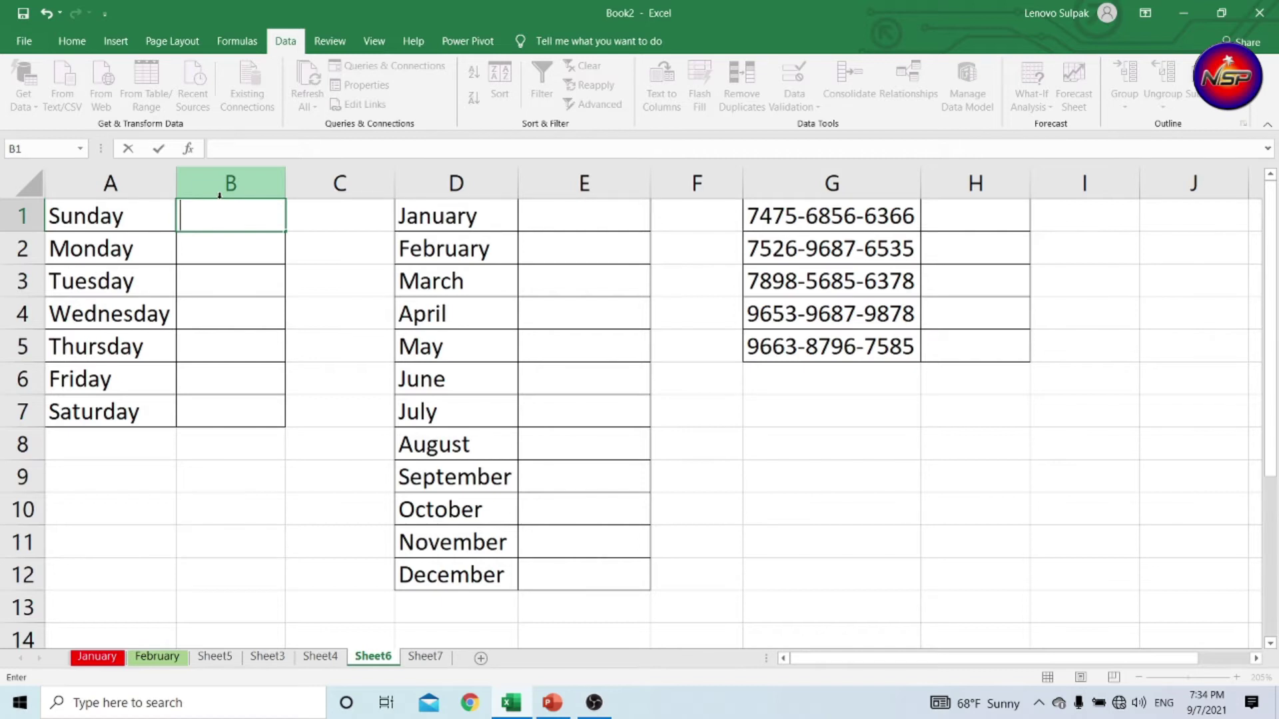
type("nday")
left_click(199, 246)
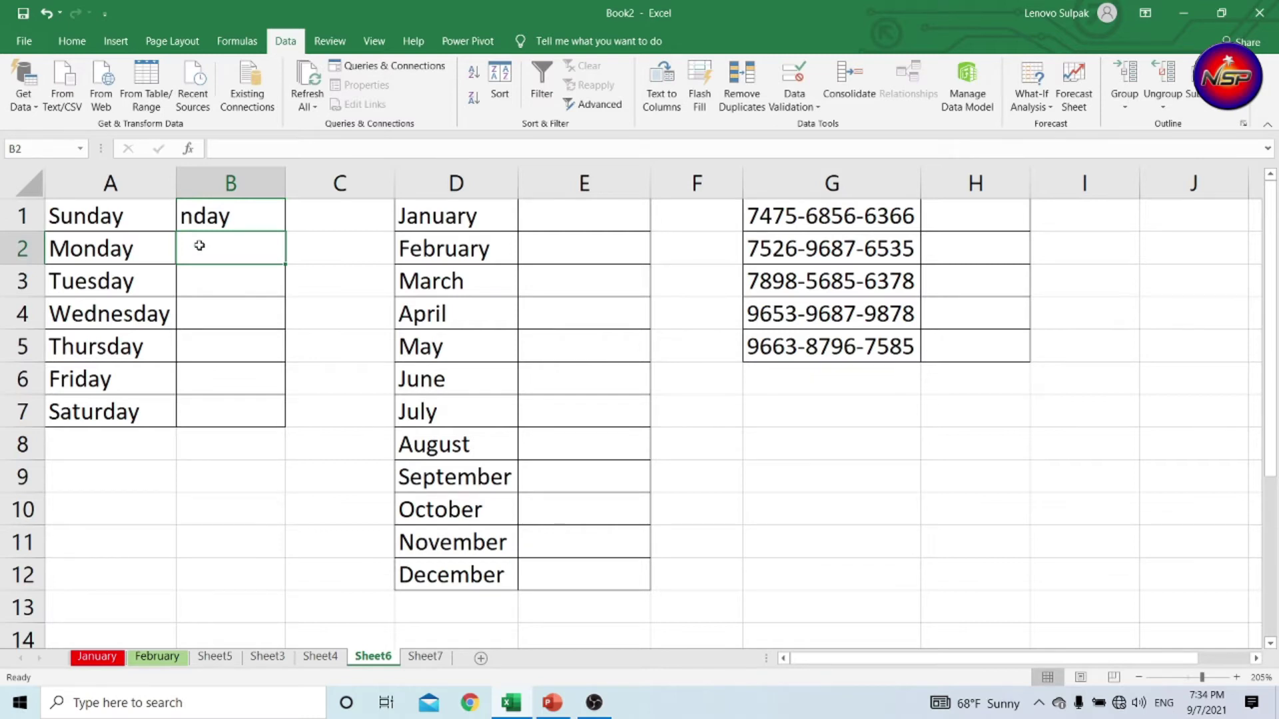
type("nday")
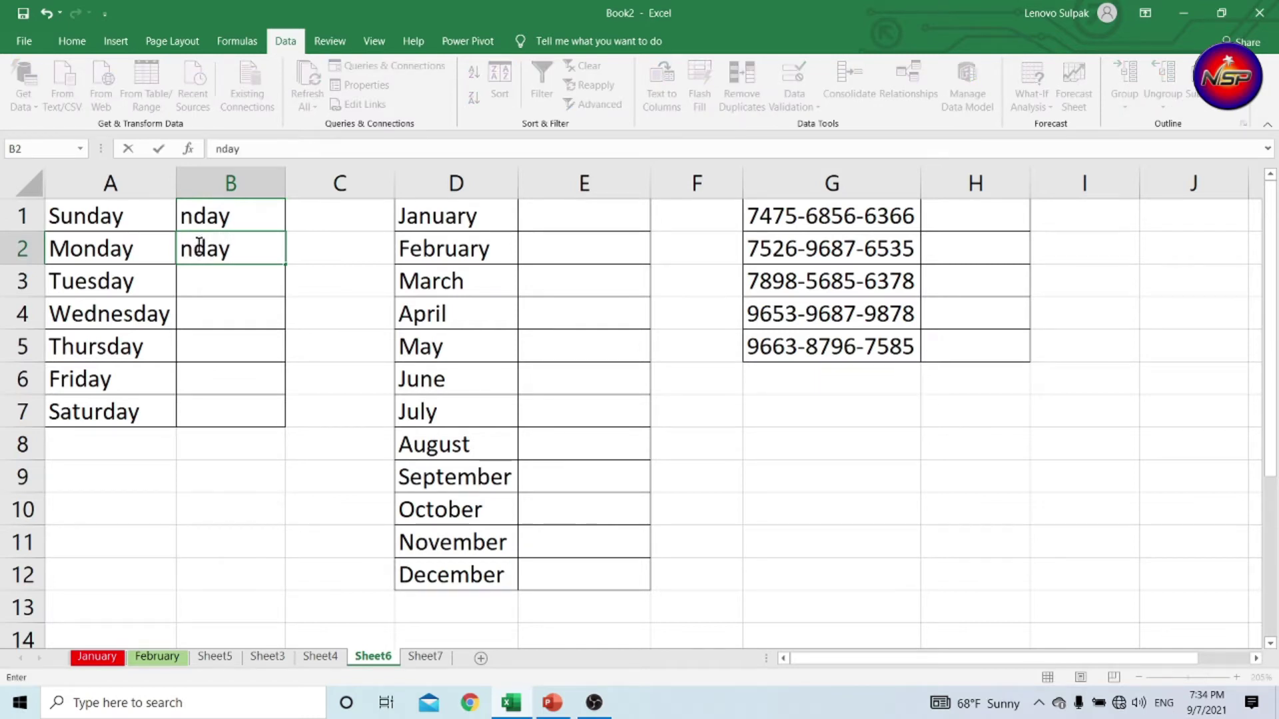
key("Return")
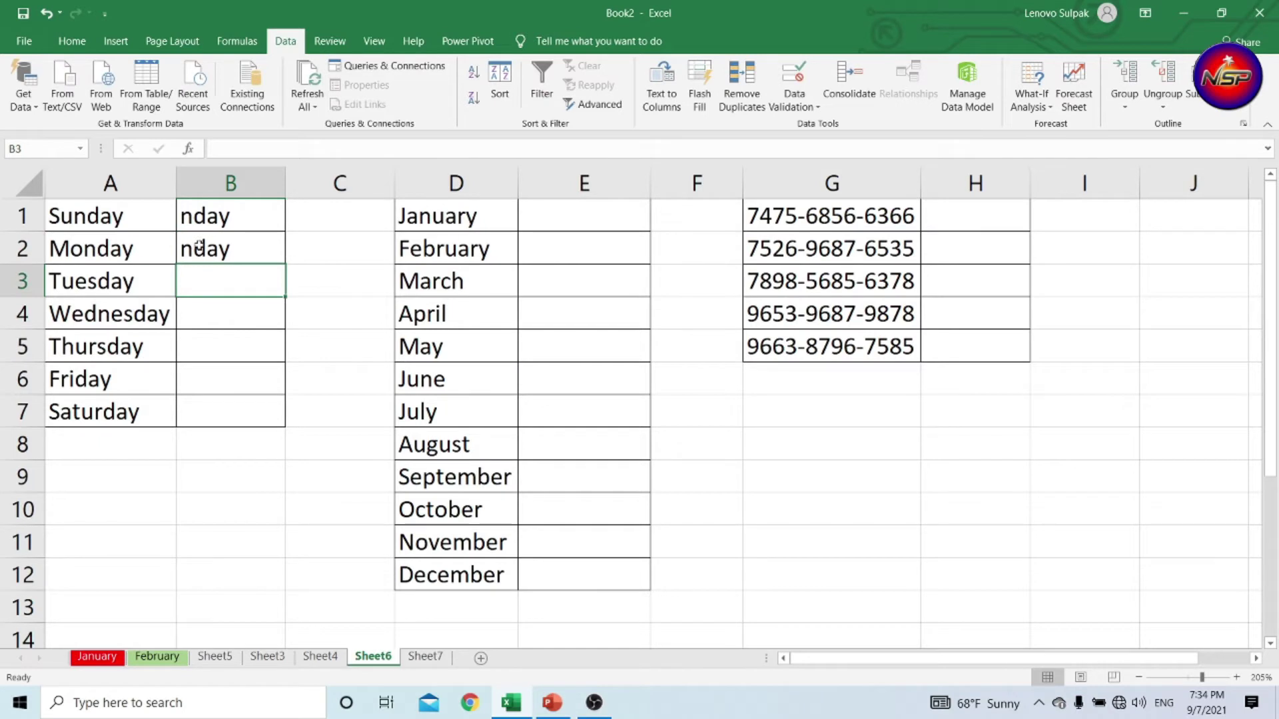
Enter sday in B3 and flash-fill the remaining day endings
type("sday")
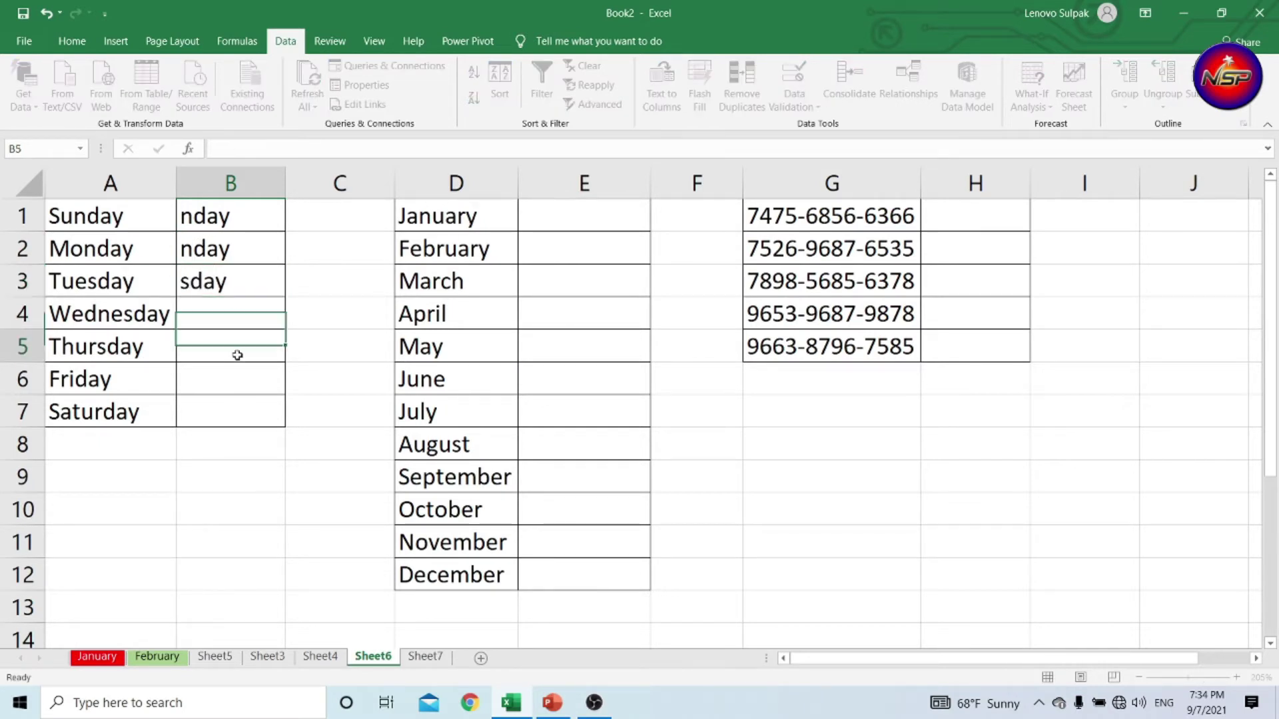
left_click(234, 358)
left_click(258, 284)
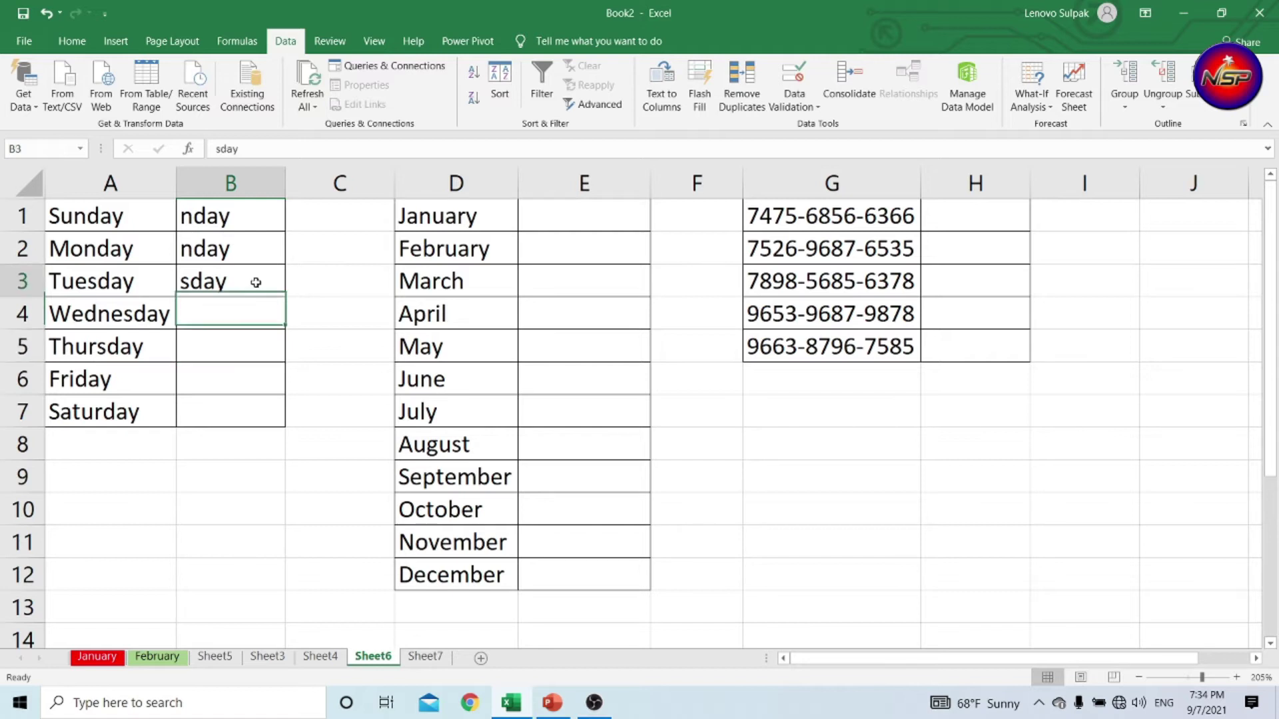
left_click(700, 90)
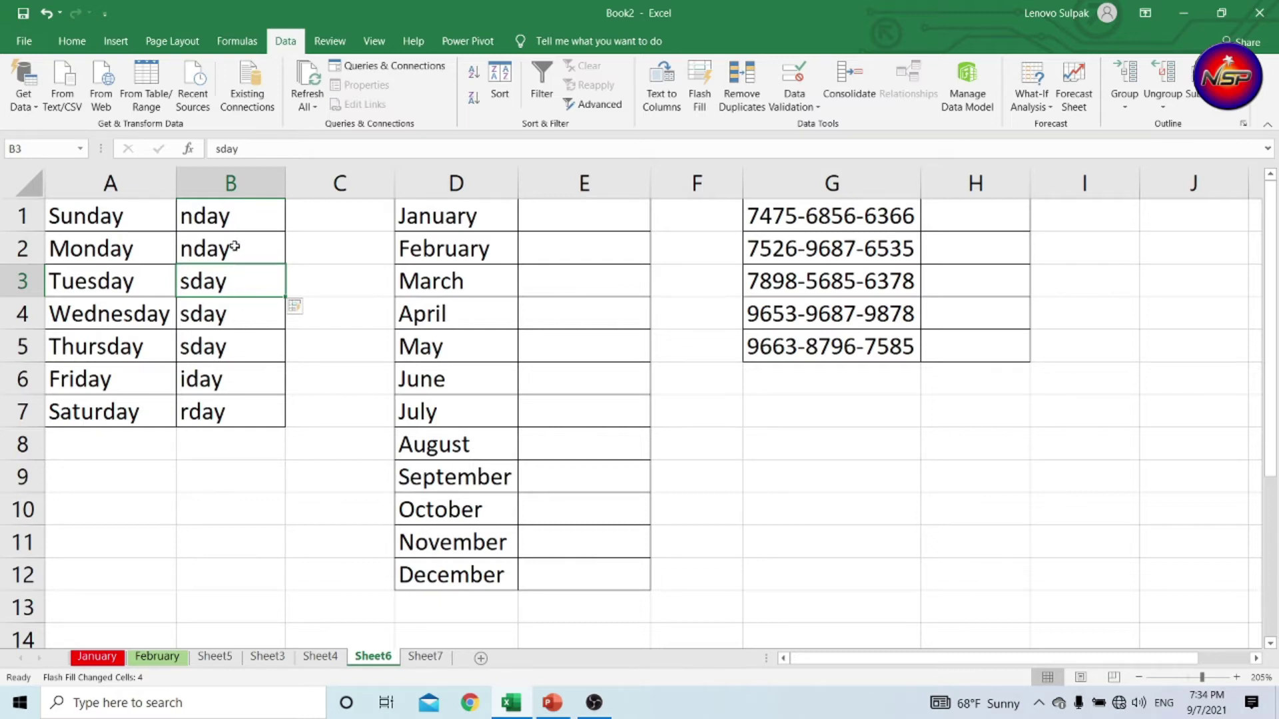
Delete the day endings from B1:B7
left_click_drag(231, 217, 236, 411)
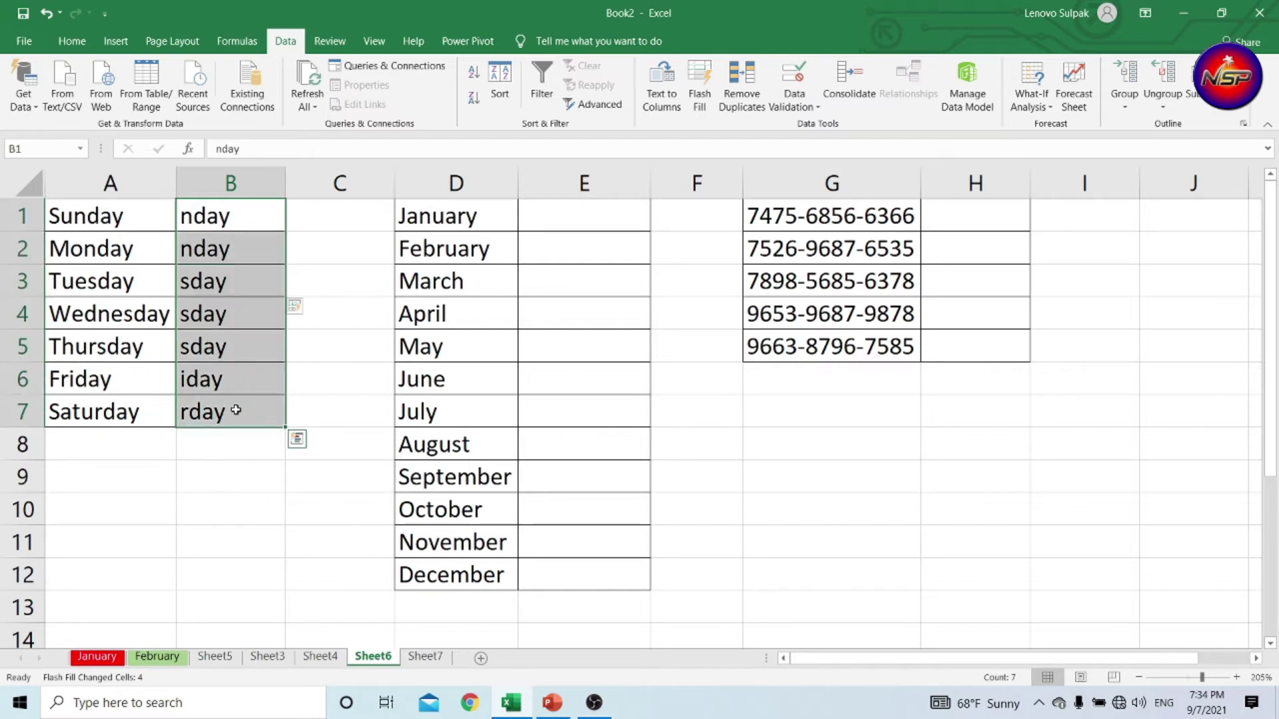
key("Delete")
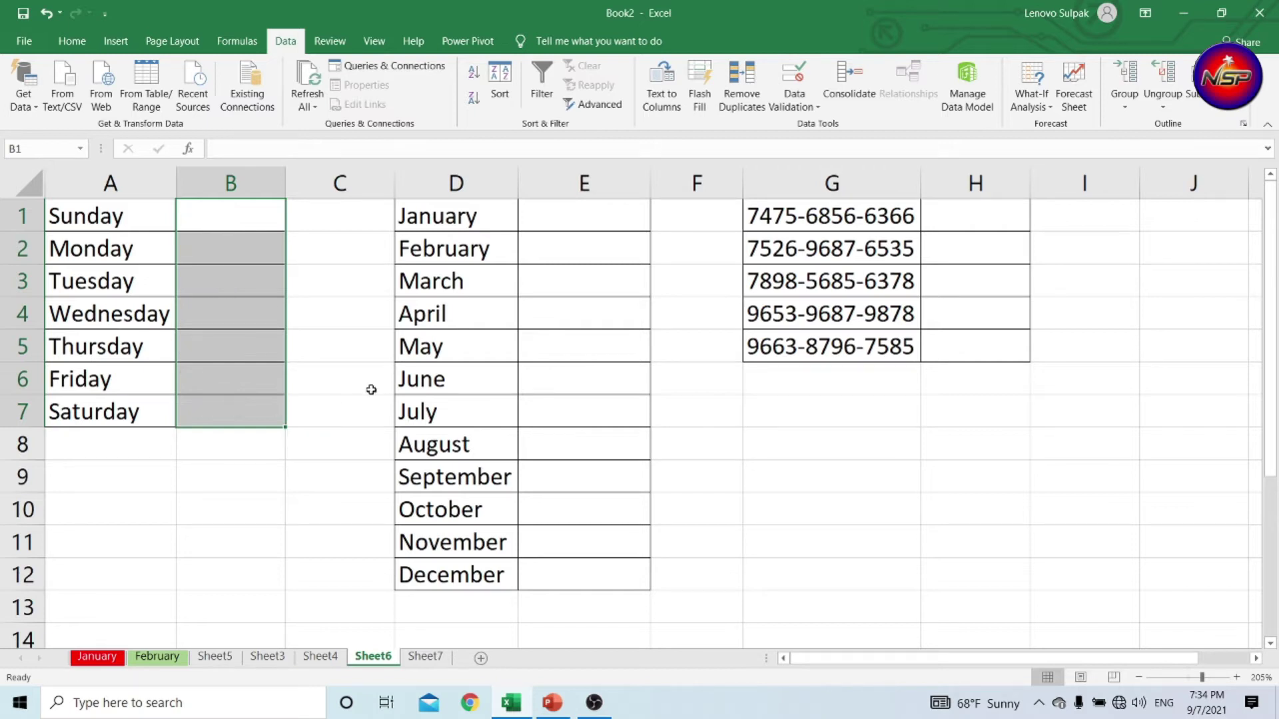
left_click(559, 325)
Type Jan in E1, flash-fill with Ctrl+E, then undo it
left_click(576, 210)
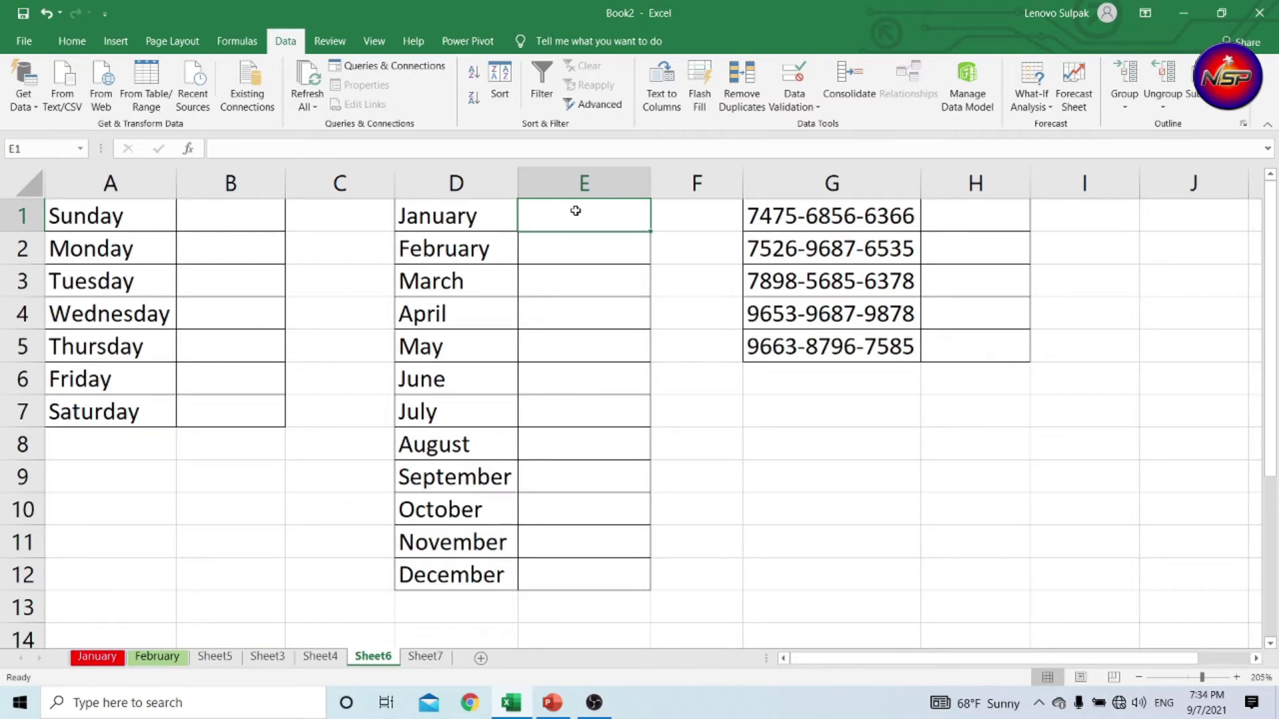
type("Jan")
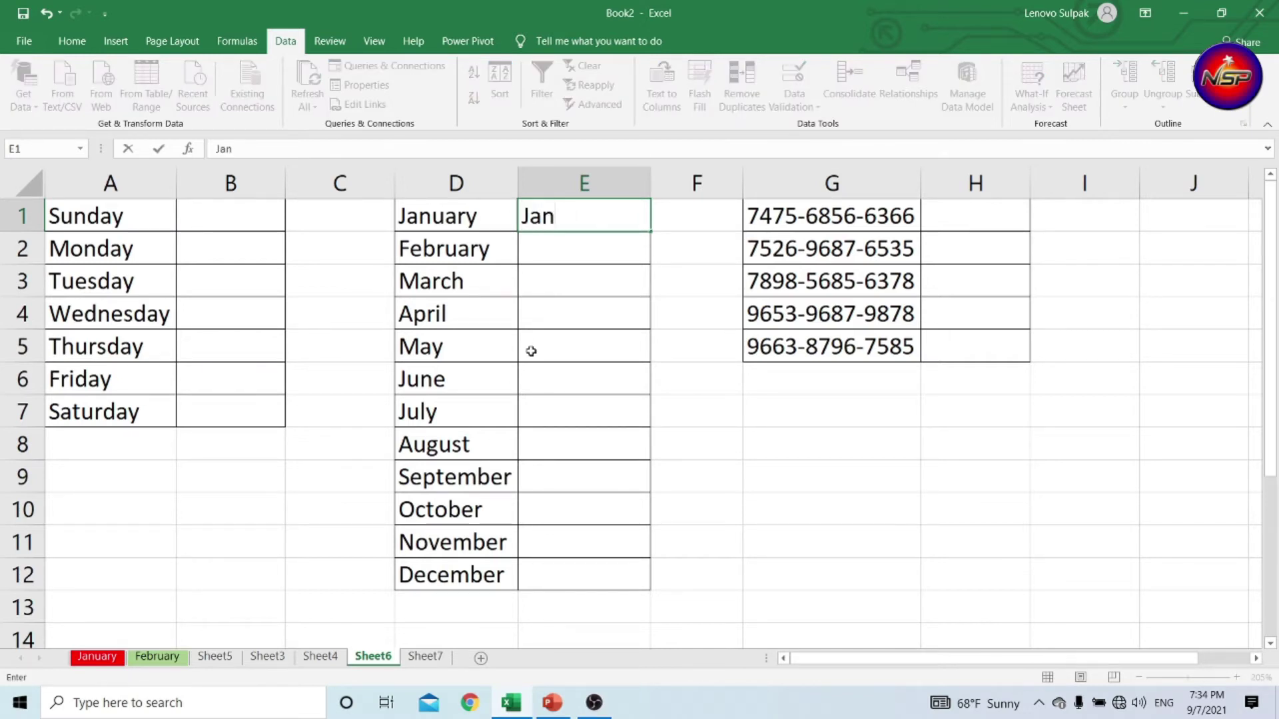
left_click(533, 373)
left_click(585, 221)
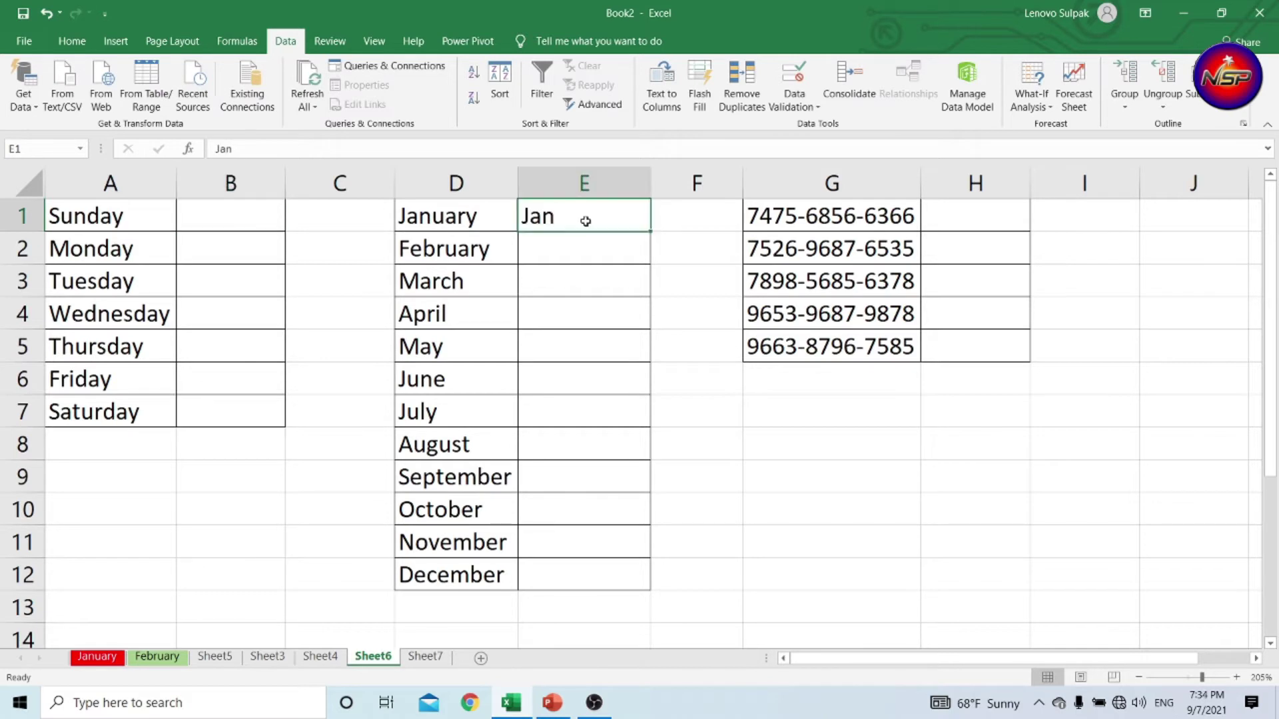
key("ctrl+e")
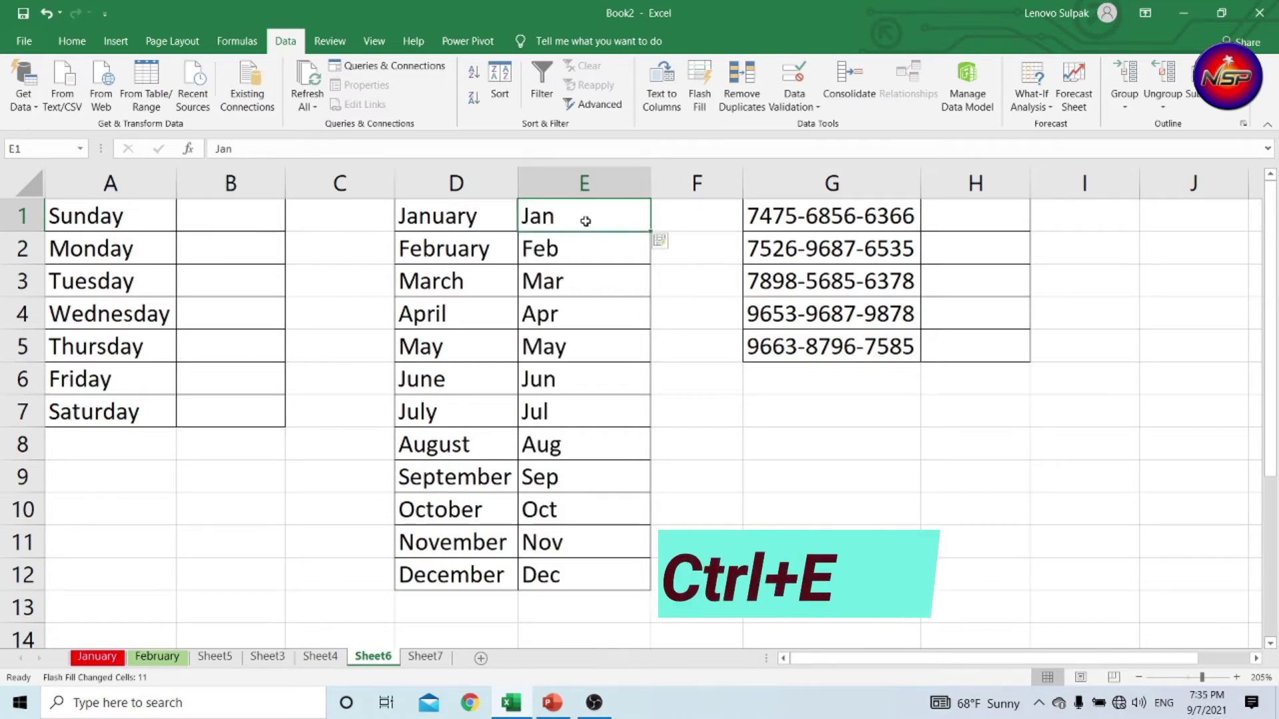
key("ctrl+z")
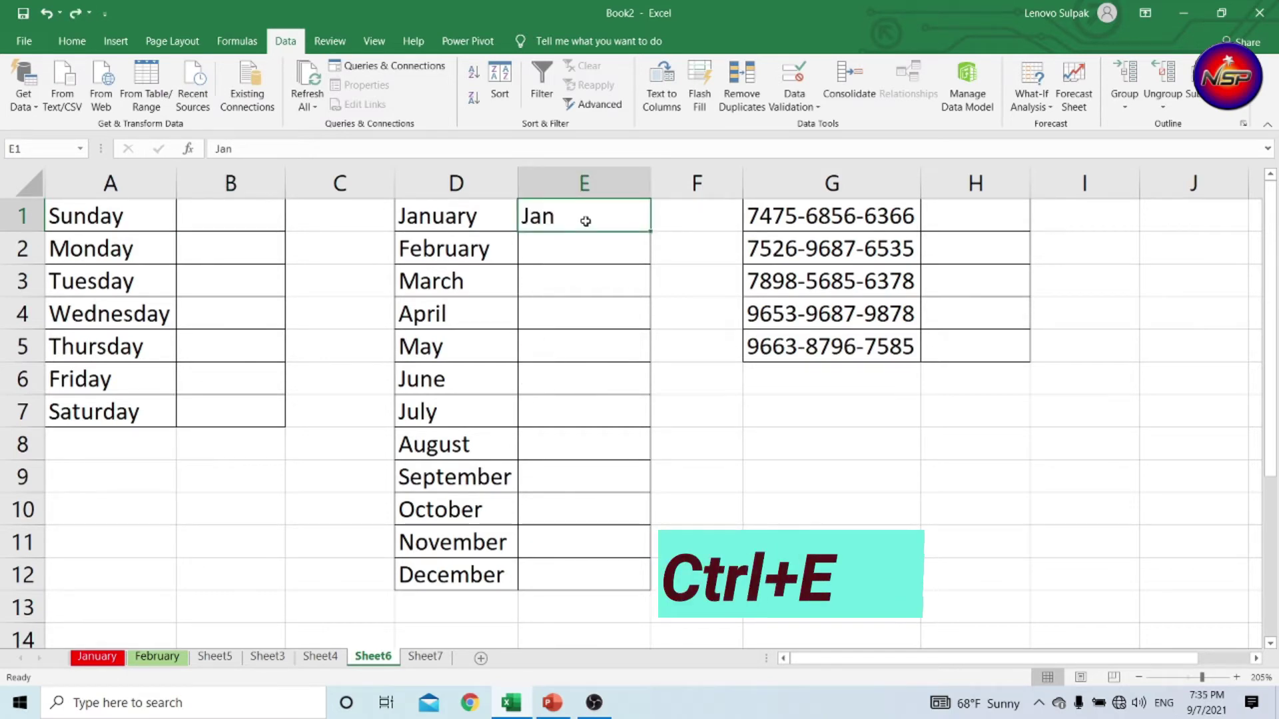
Flash-fill Jan through Dec down E2:E12 via Data > Flash Fill and check Jun
left_click(549, 343)
left_click(591, 216)
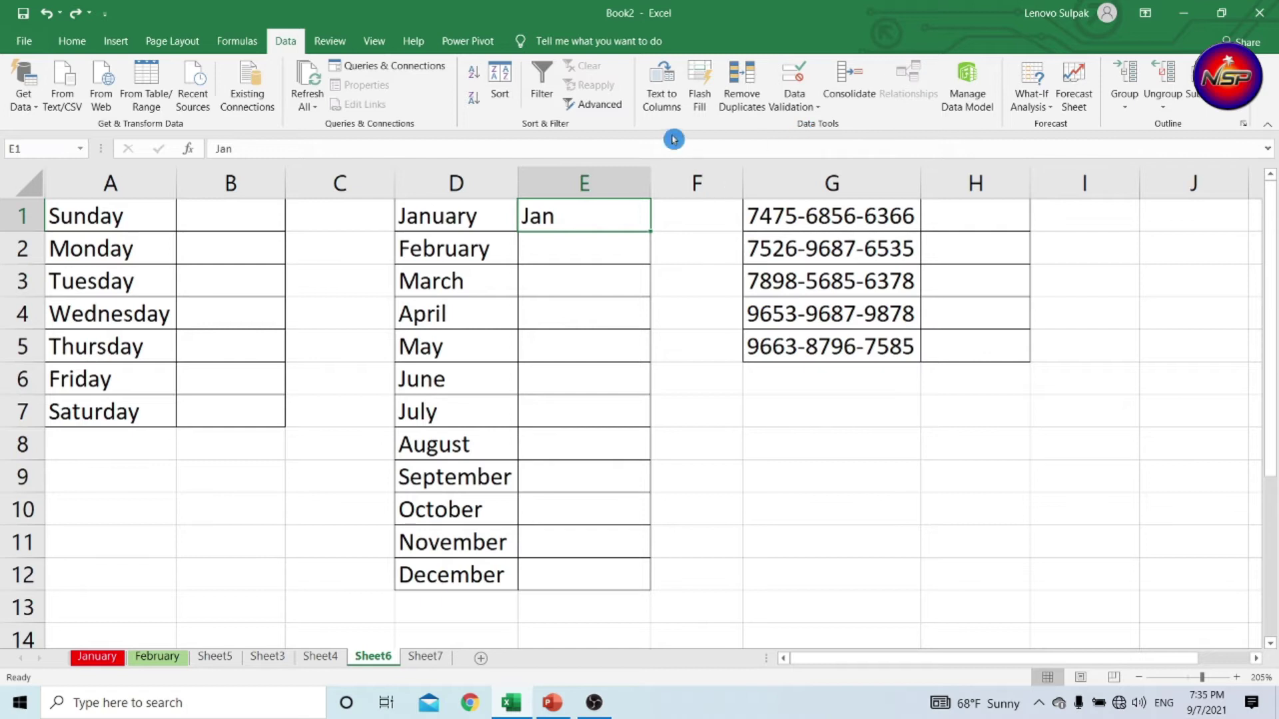
left_click(695, 84)
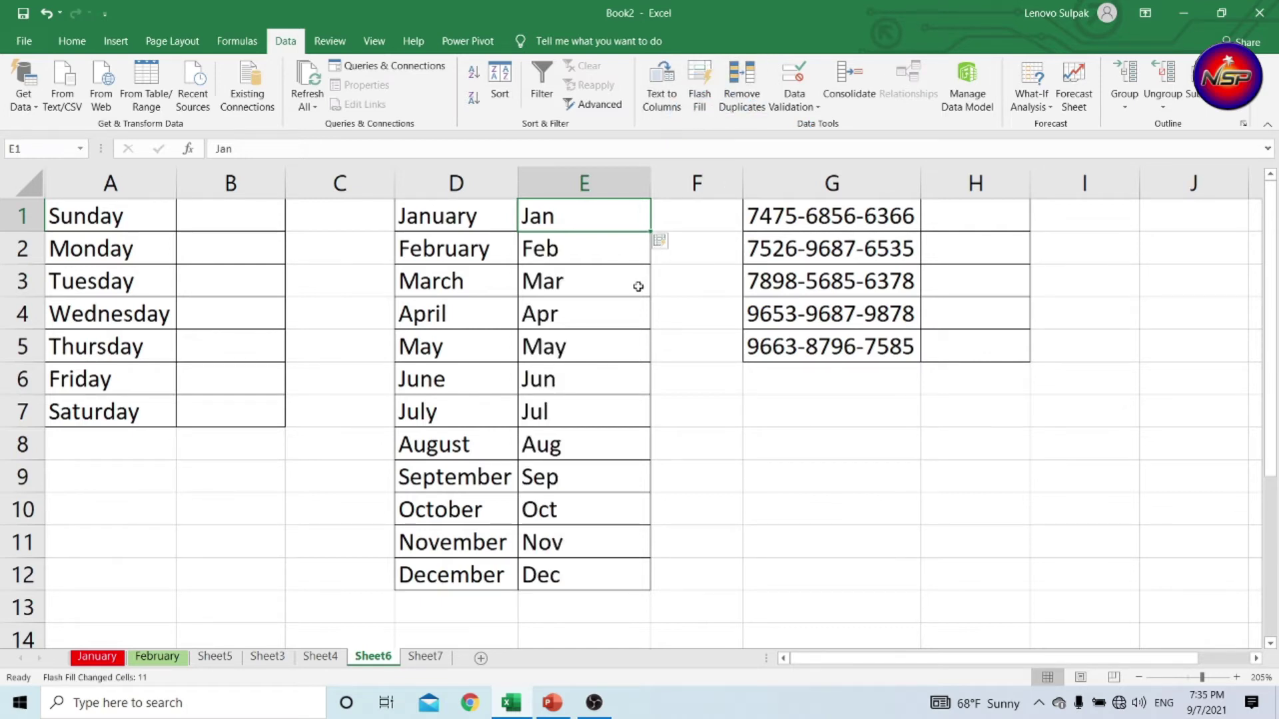
left_click(617, 369)
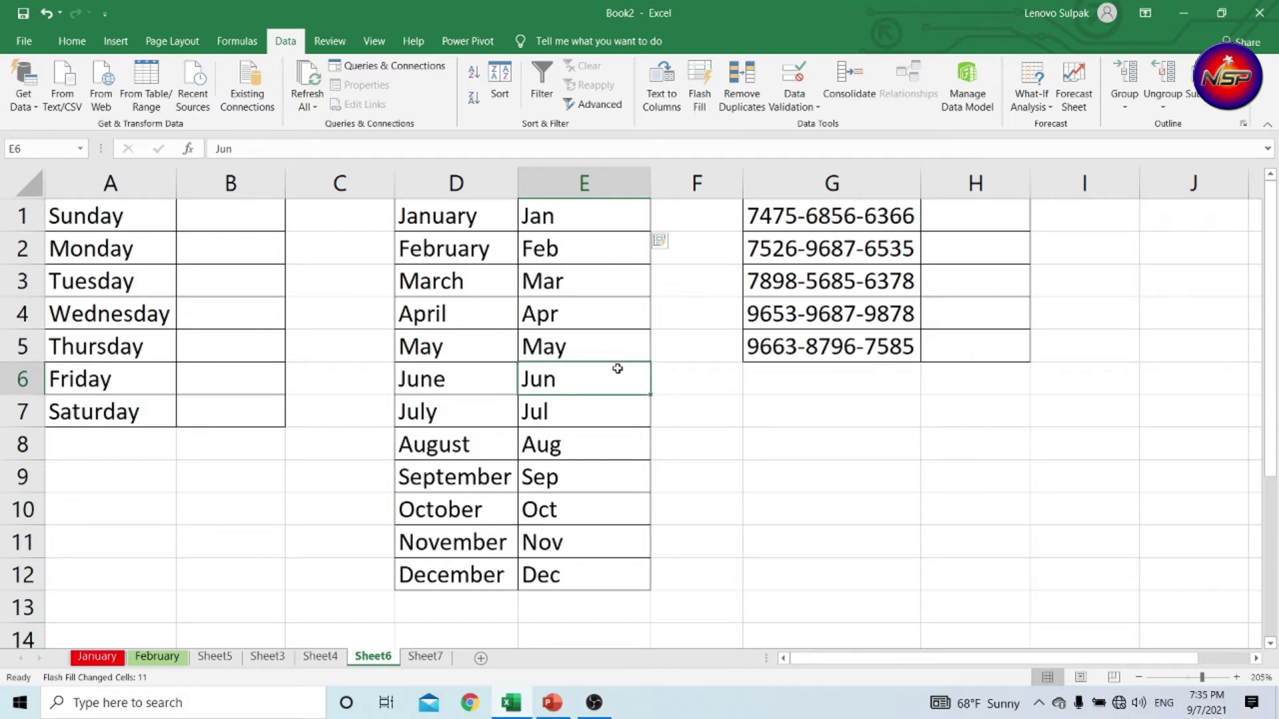
left_click(846, 520)
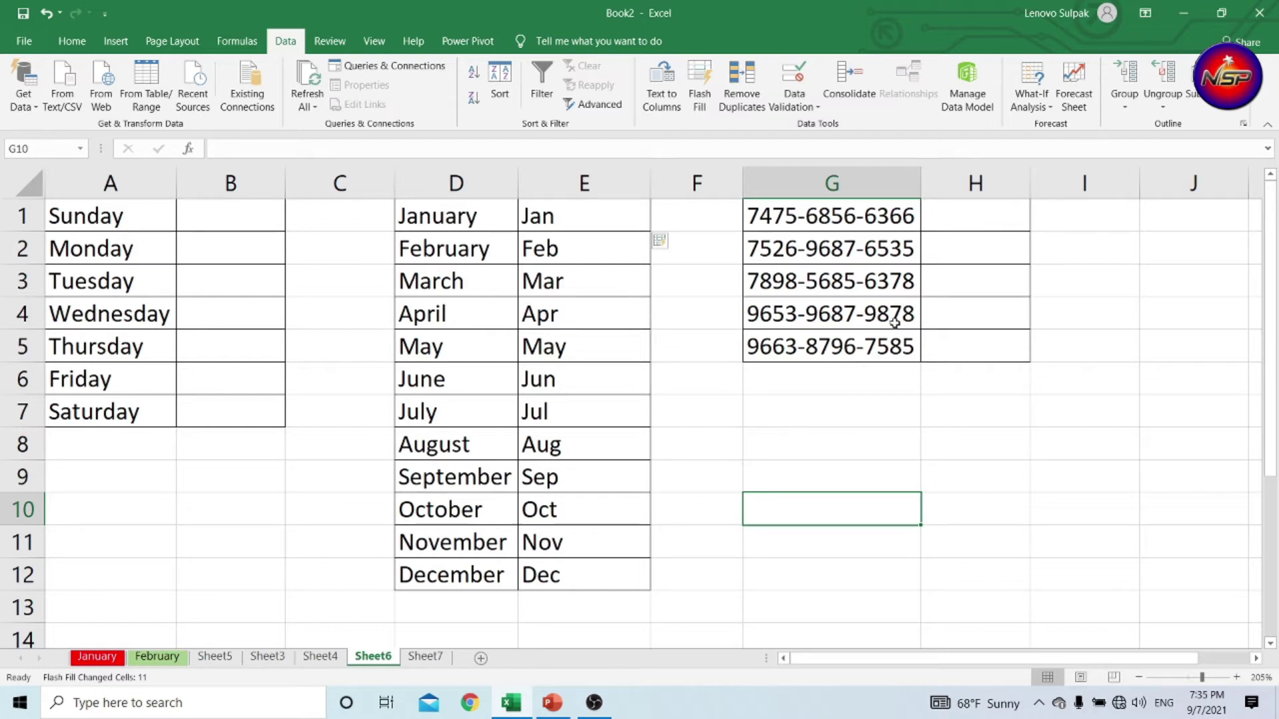
left_click_drag(757, 218, 833, 348)
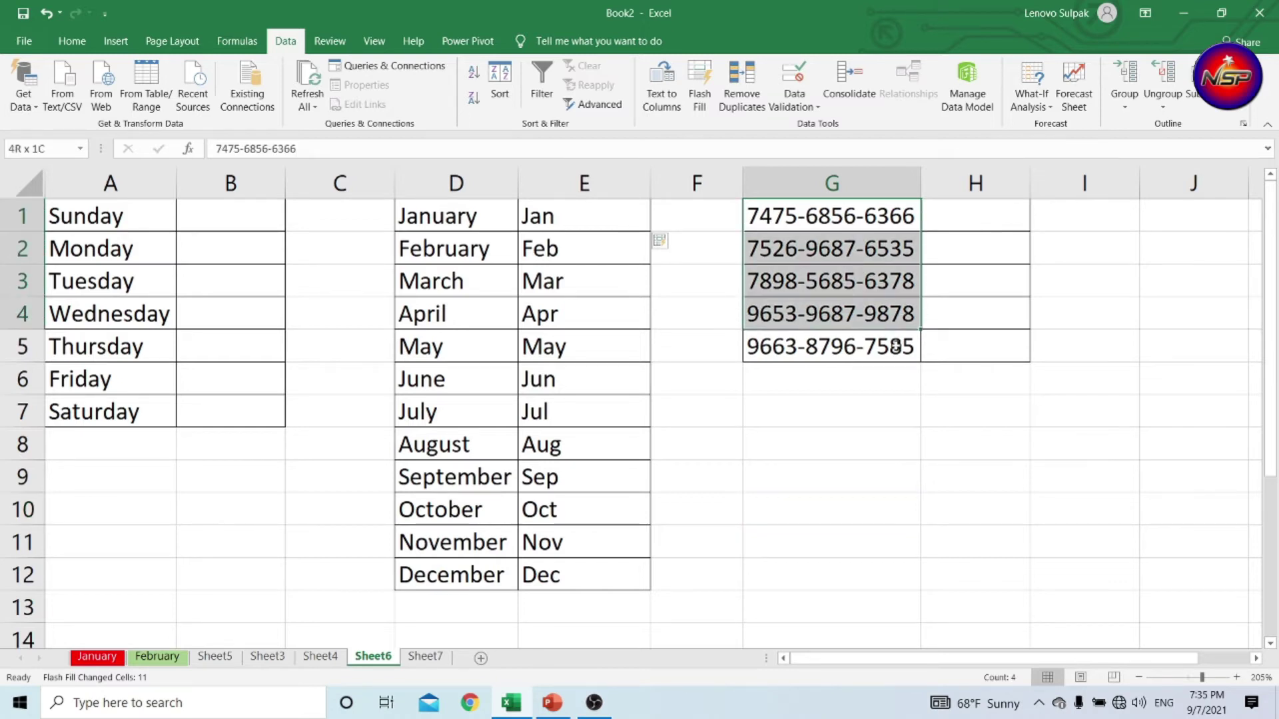
left_click(802, 517)
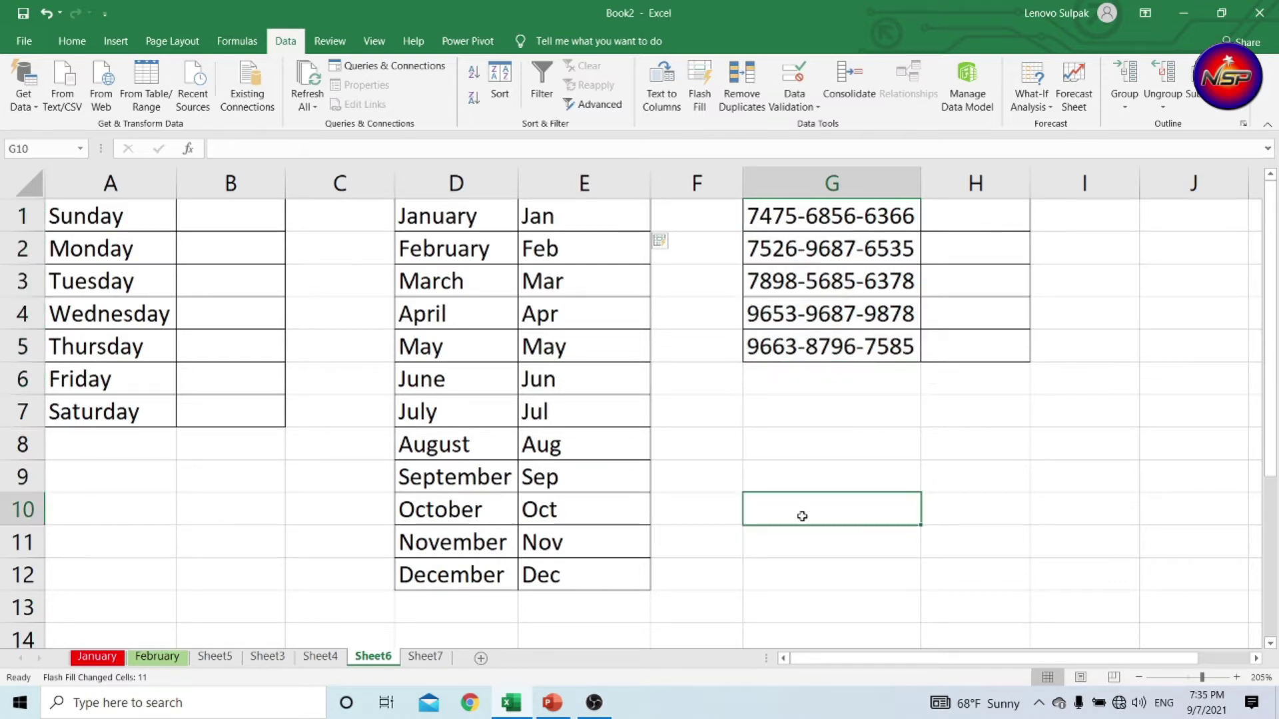
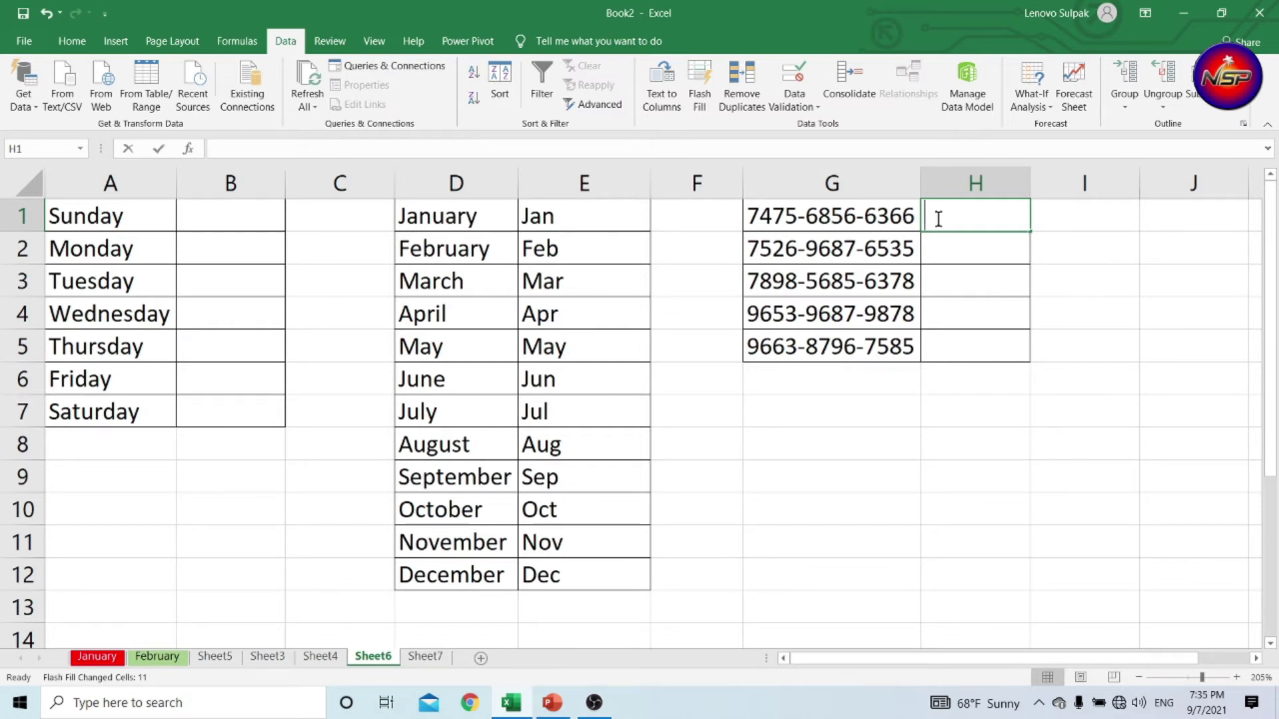
Enter 6366 as a sample value in H1, then clear H1:H5
type("6366")
left_click(1008, 359)
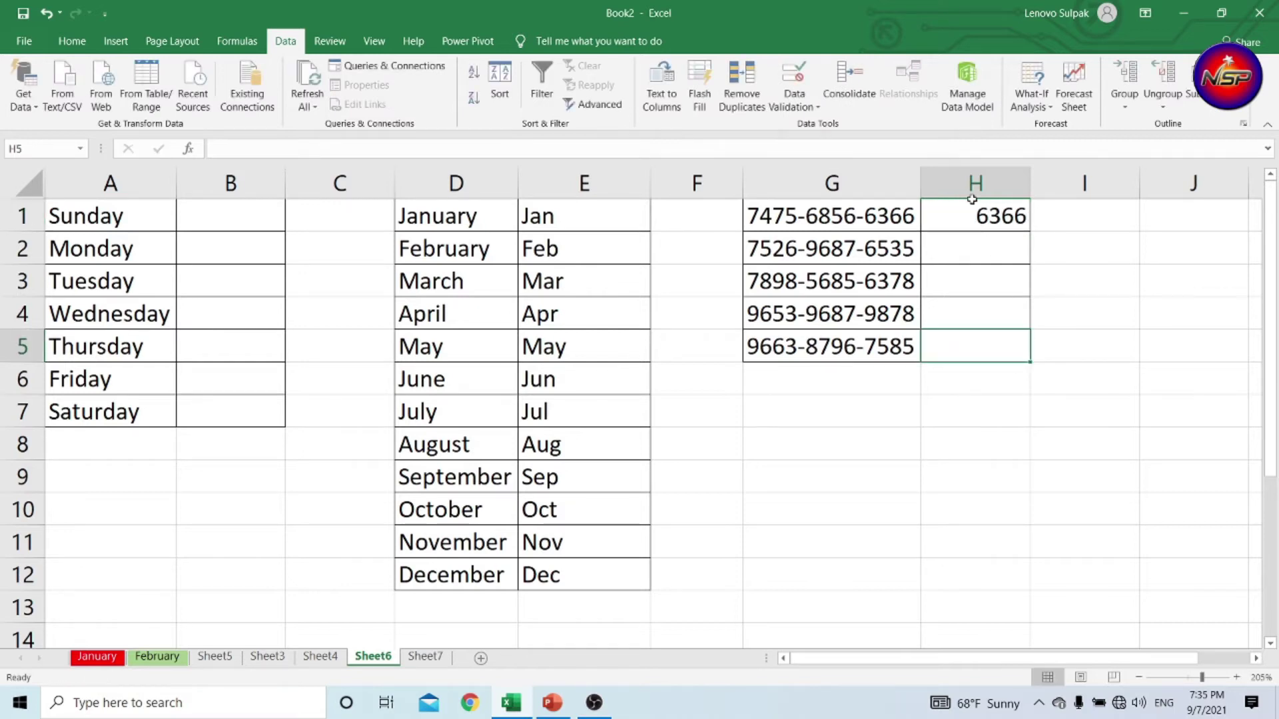
left_click(962, 215)
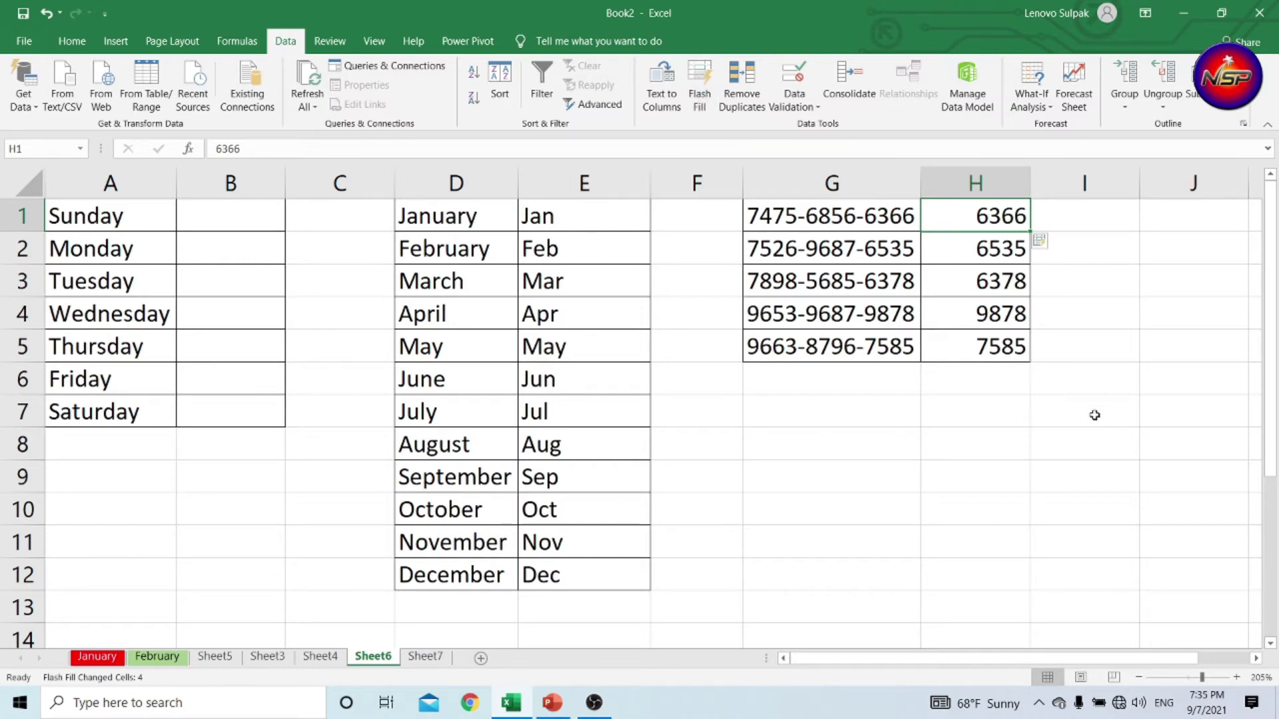
key("Delete")
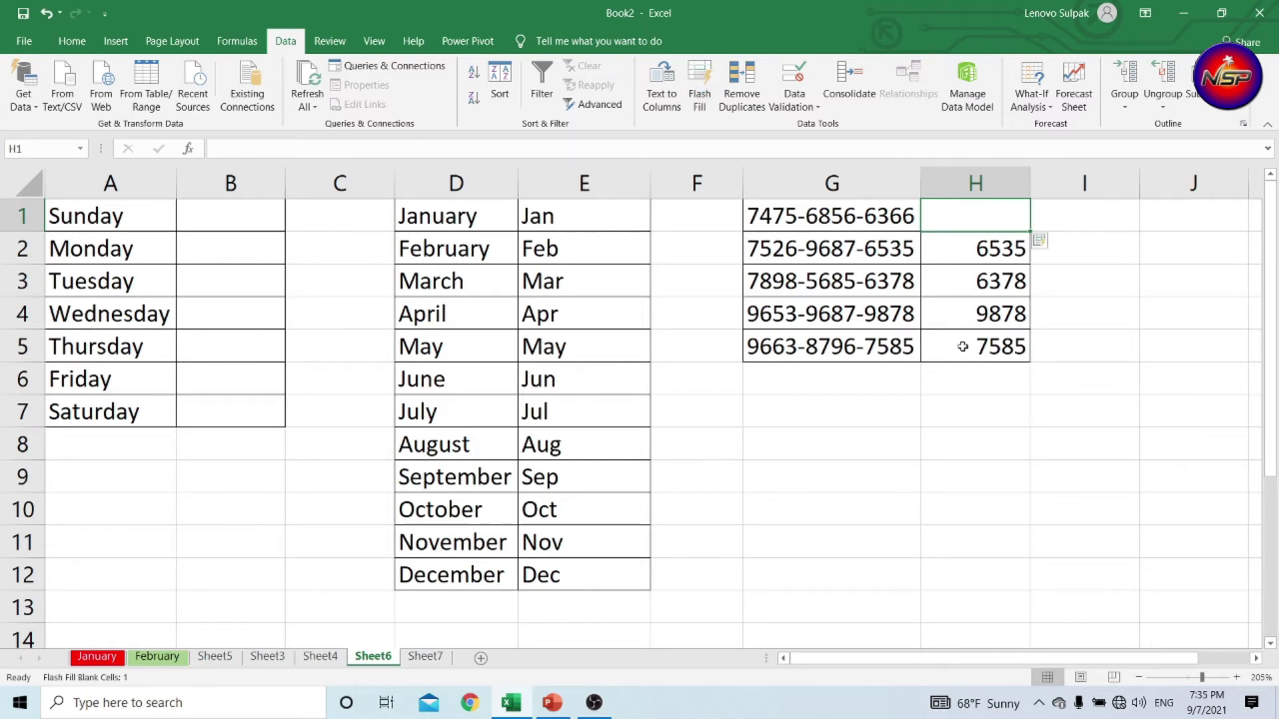
left_click_drag(958, 252, 959, 345)
key("Delete")
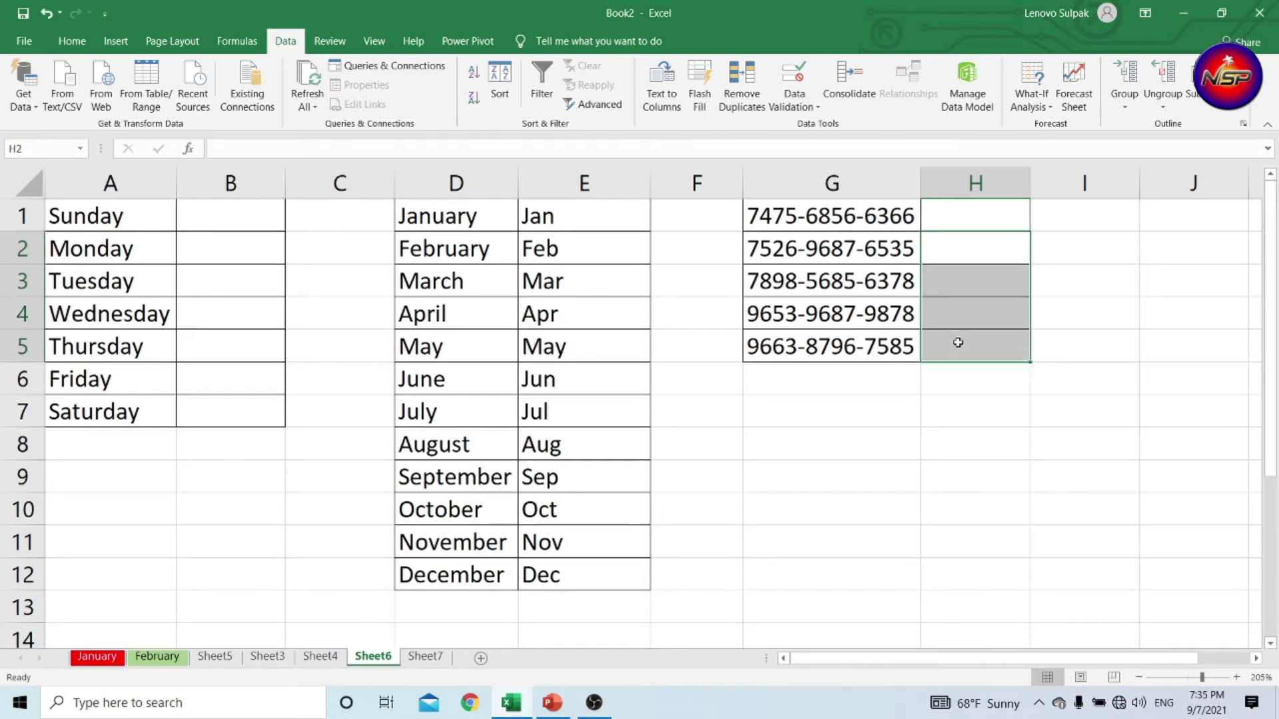
Enter 6856 in H1, Flash Fill the middle four digits down column H, then clear them
left_click(992, 211)
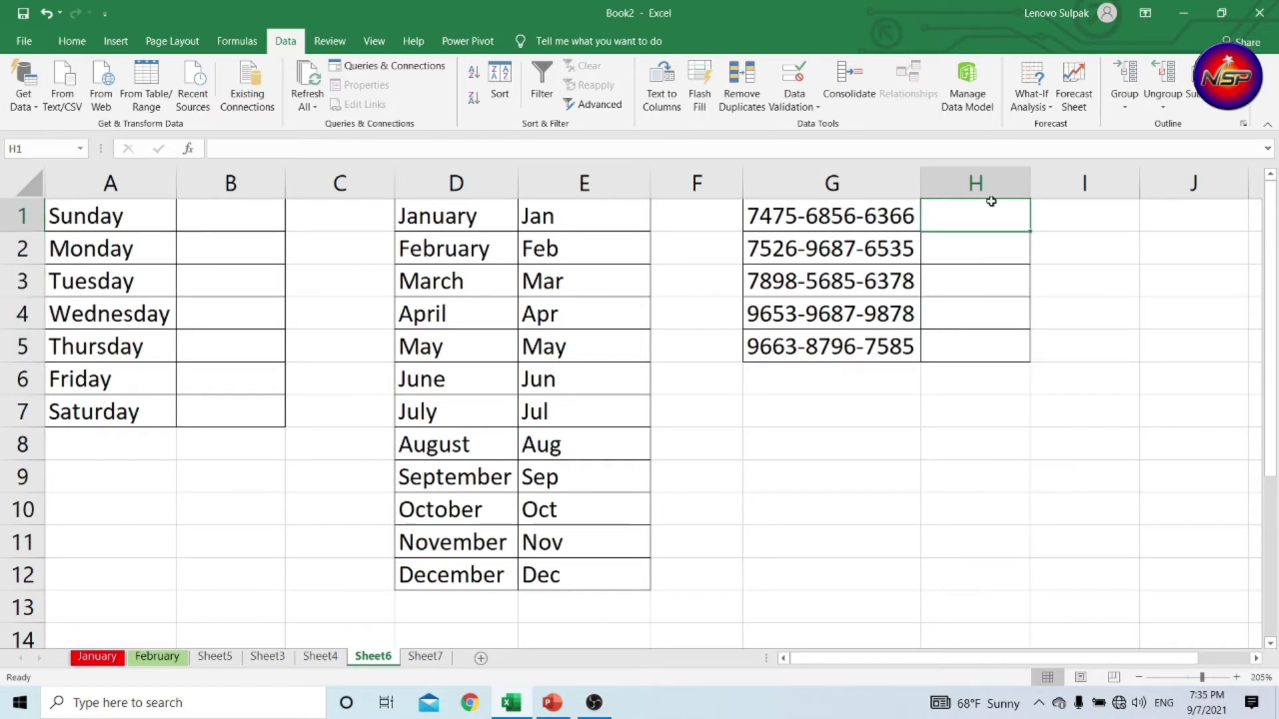
type("6856")
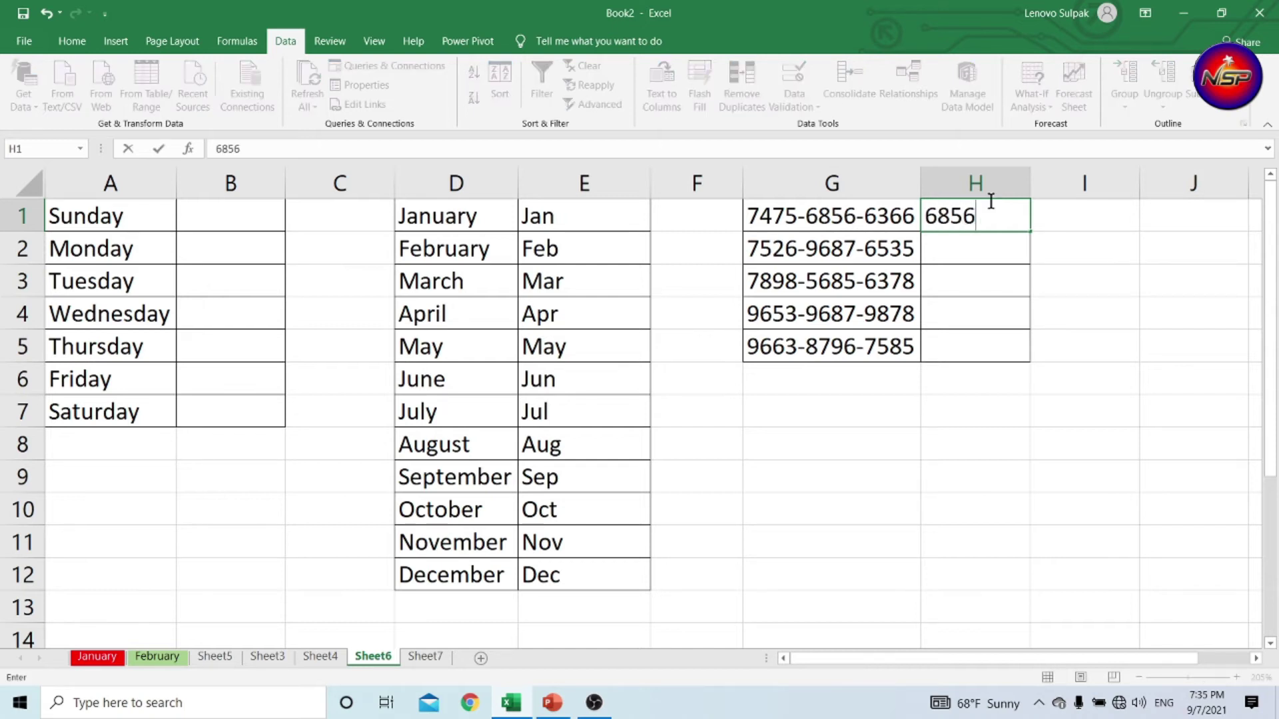
left_click(990, 313)
left_click(955, 217)
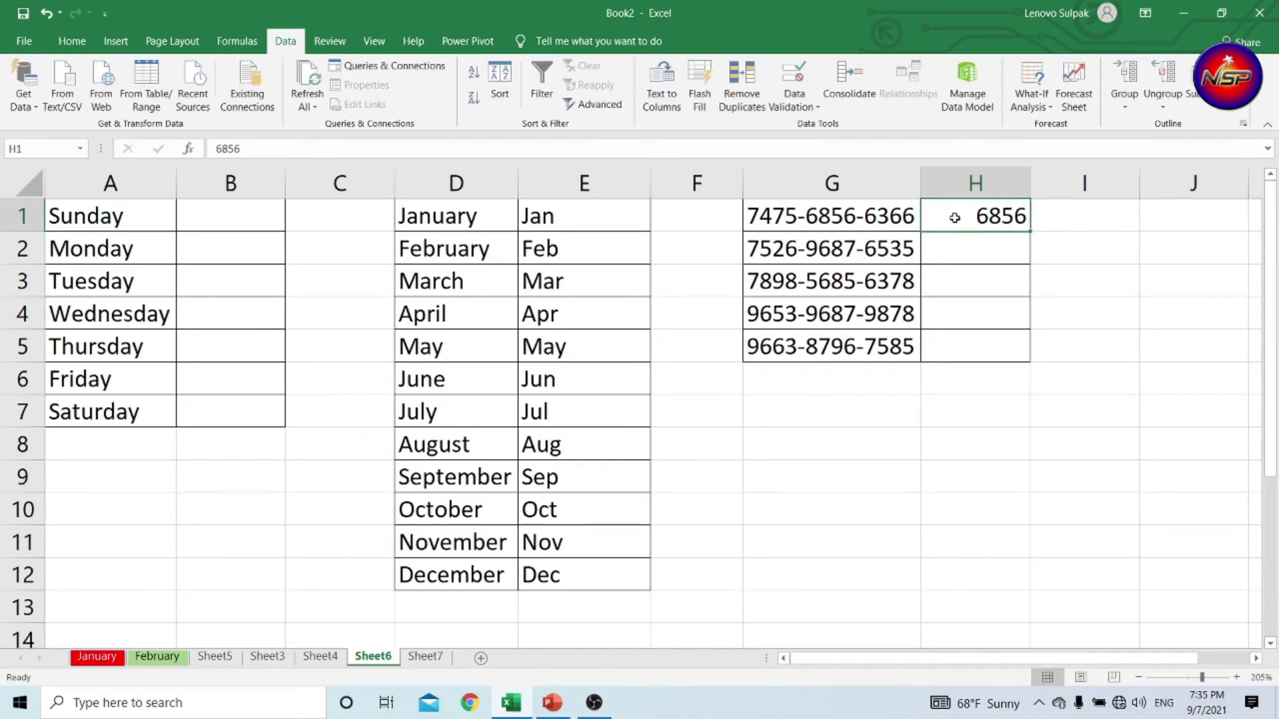
left_click_drag(953, 217, 953, 191)
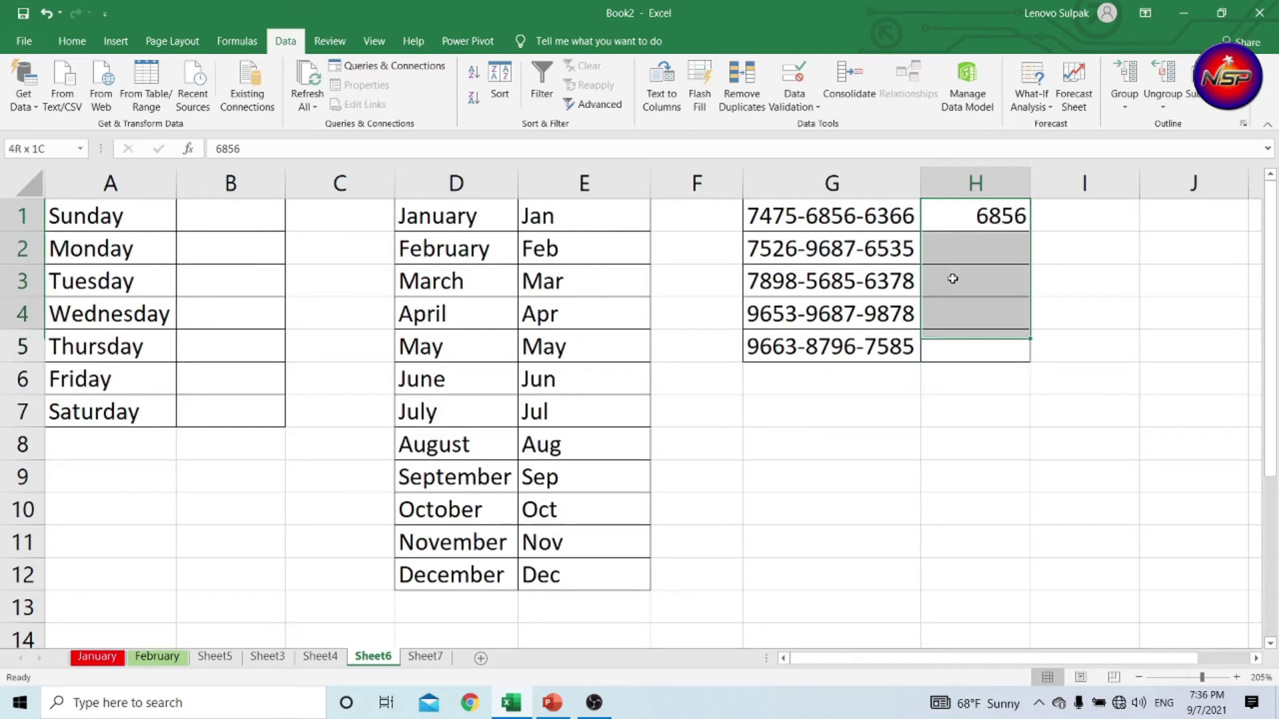
left_click(700, 86)
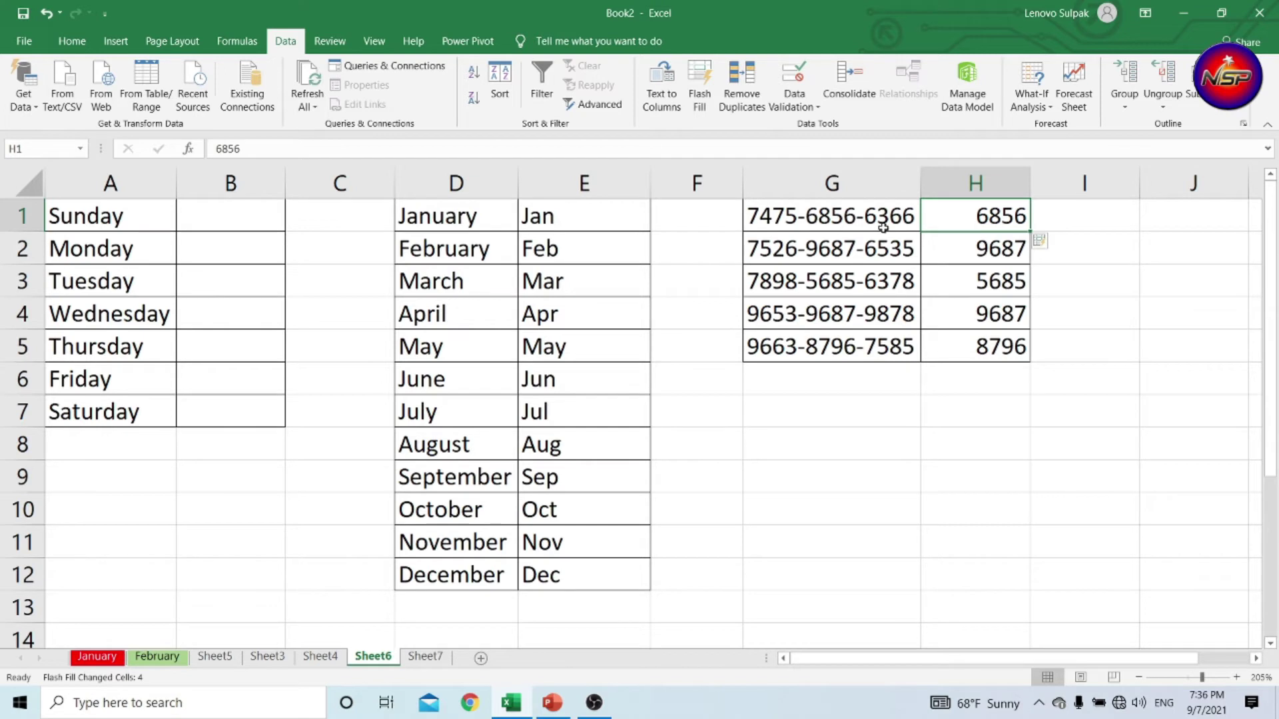
left_click_drag(975, 219, 976, 341)
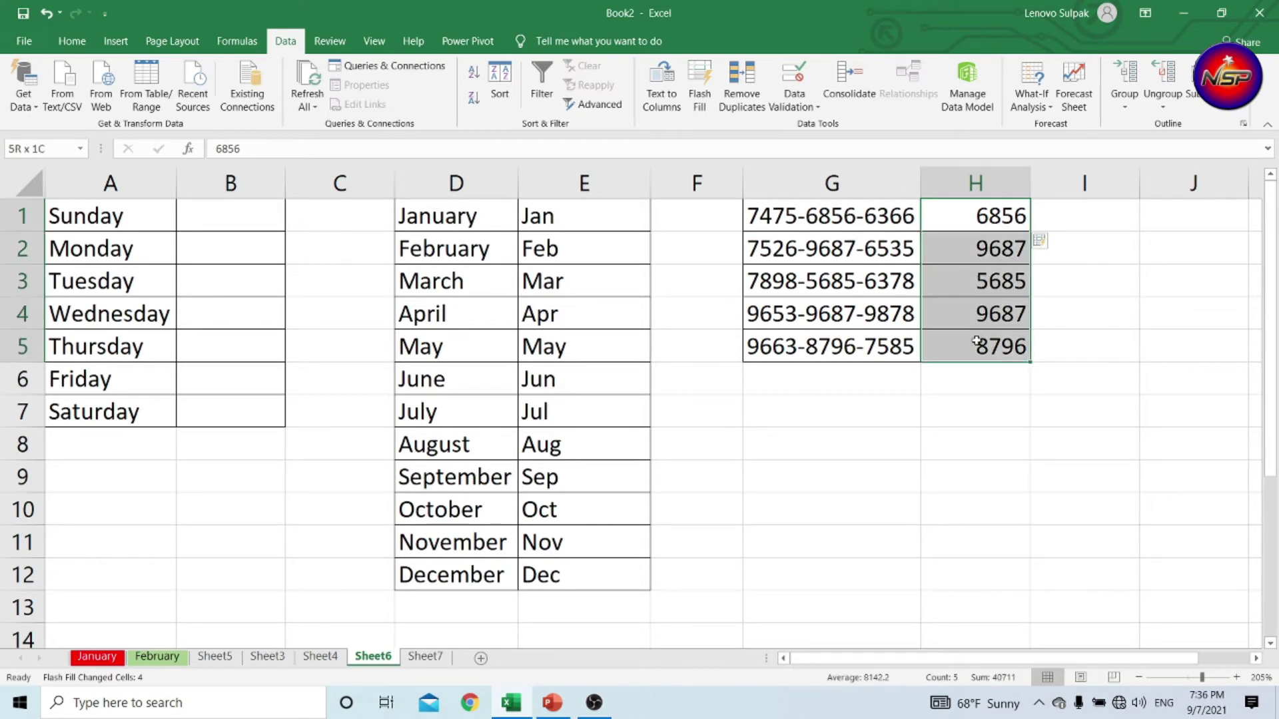
key("Delete")
Enter 7475 in H1, Flash Fill the first four digits with Ctrl+E, then clear column H
left_click(969, 213)
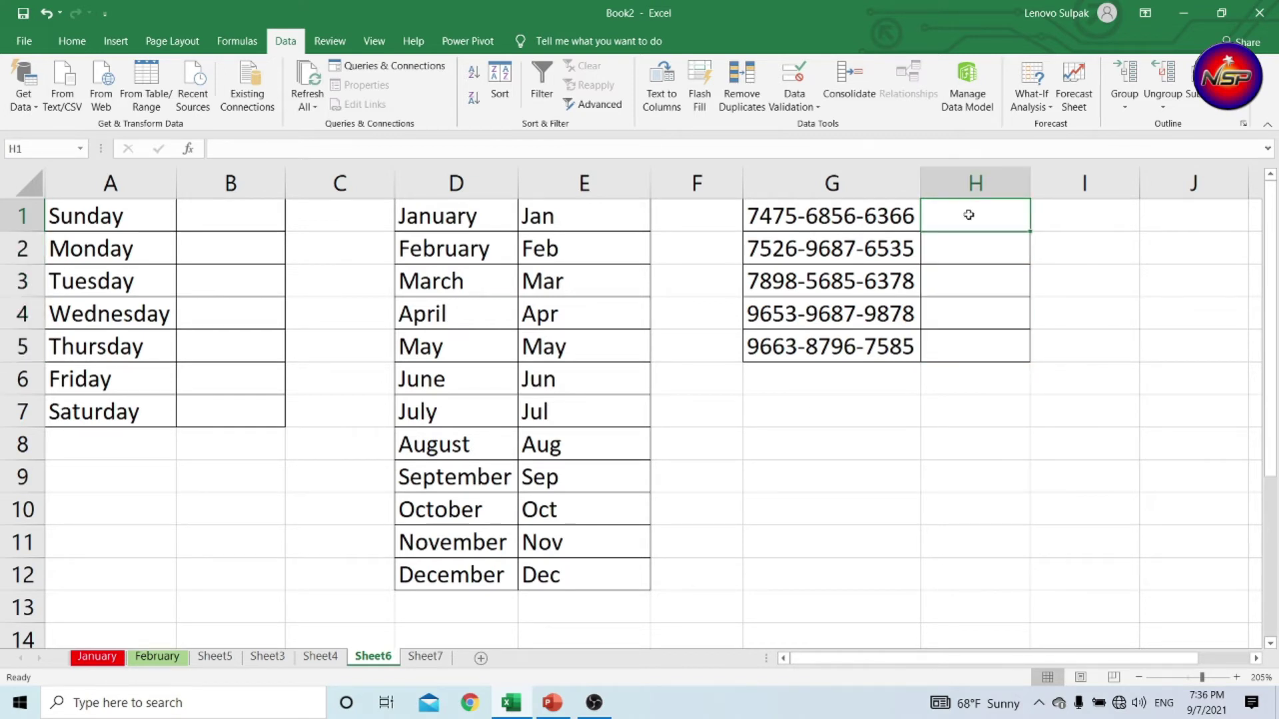
type("74752")
key("BackSpace")
left_click(984, 314)
left_click(983, 212)
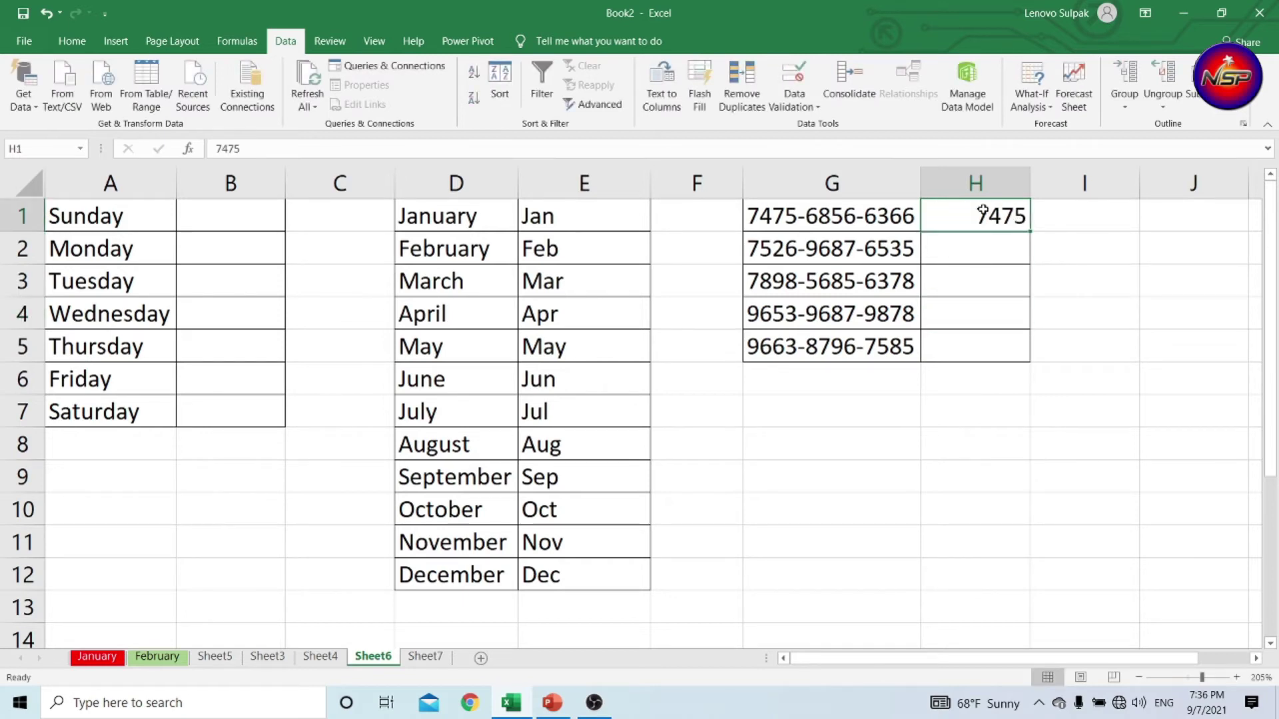
key("ctrl+e")
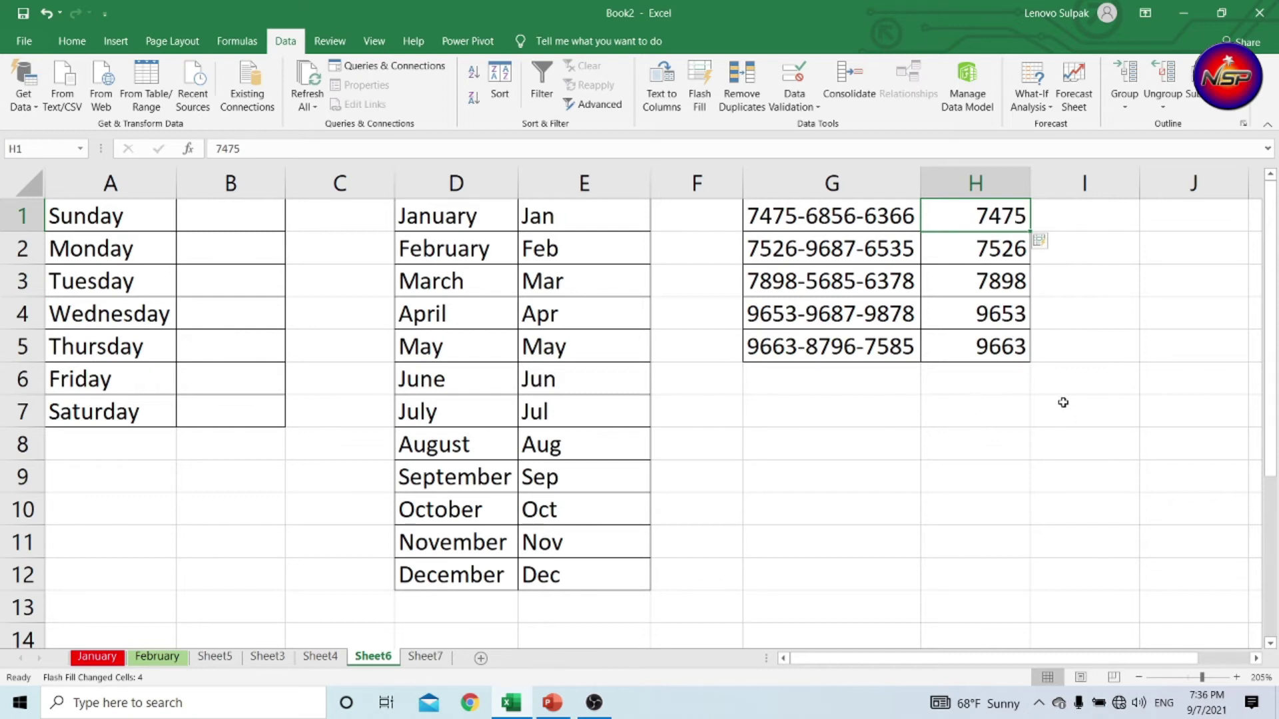
left_click_drag(964, 225, 963, 345)
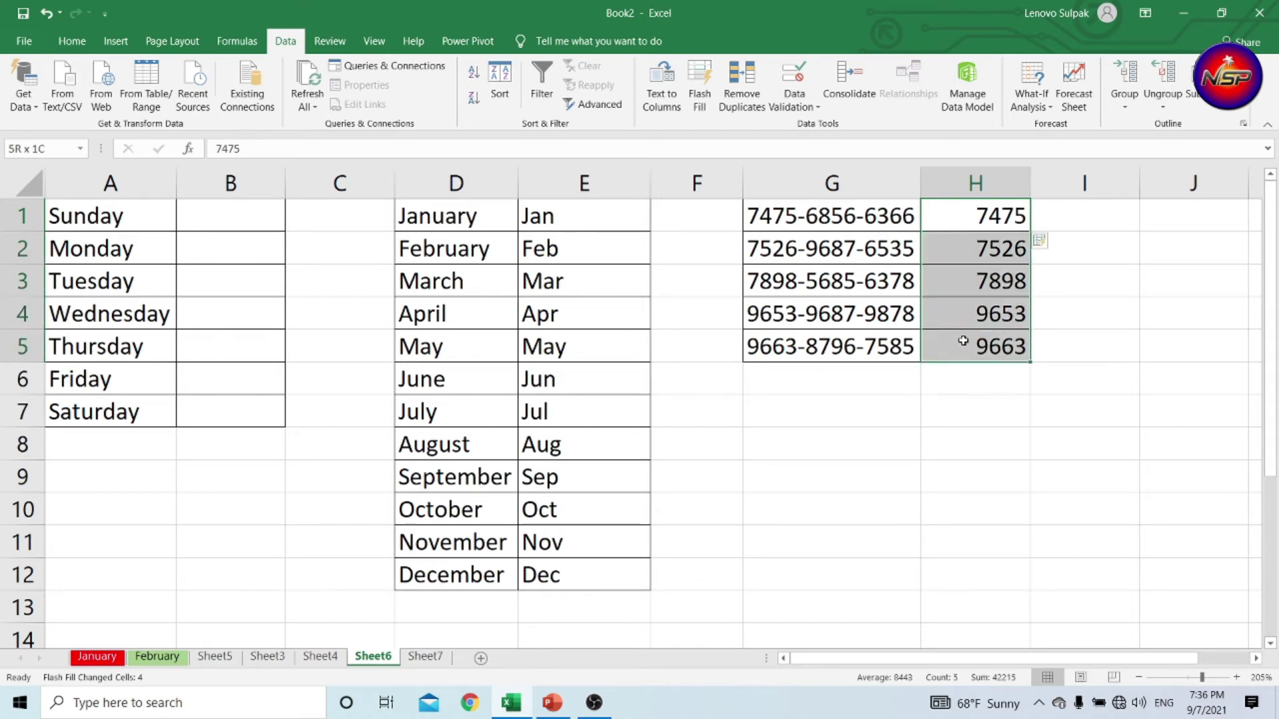
key("Delete")
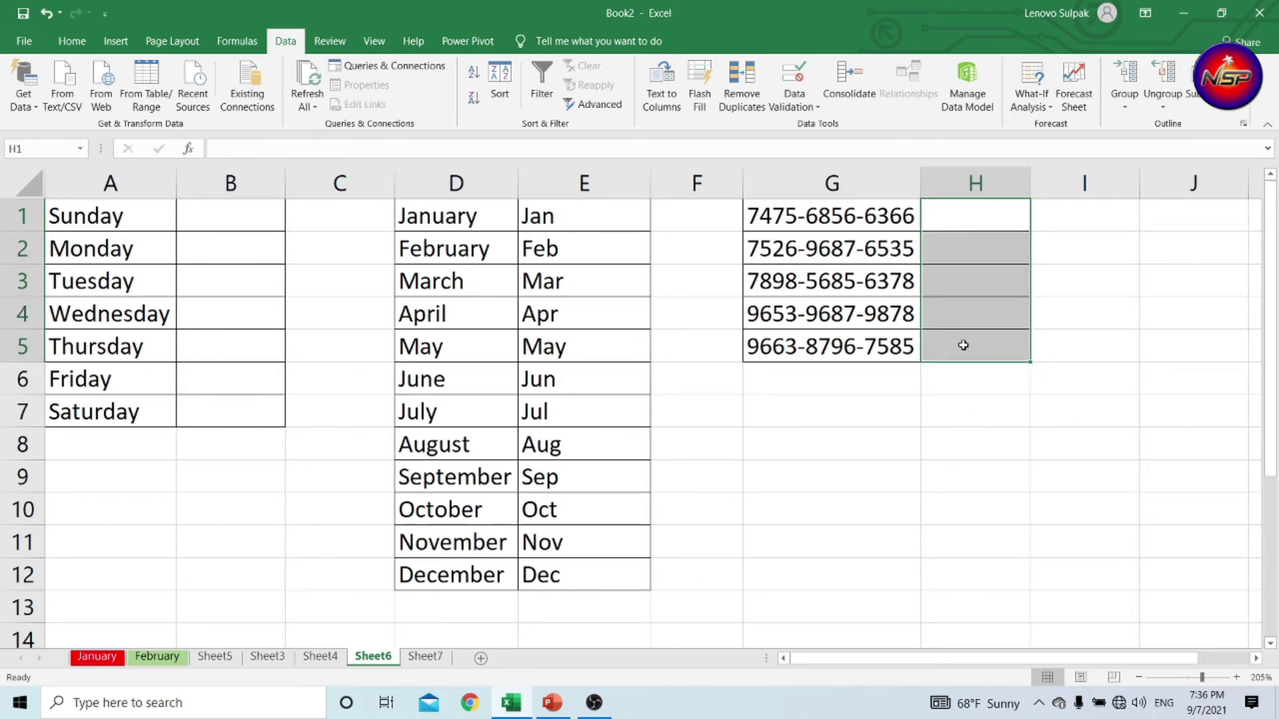
mouse_move(66, 217)
left_mouse_down()
mouse_move(808, 492)
mouse_move(959, 584)
left_mouse_up()
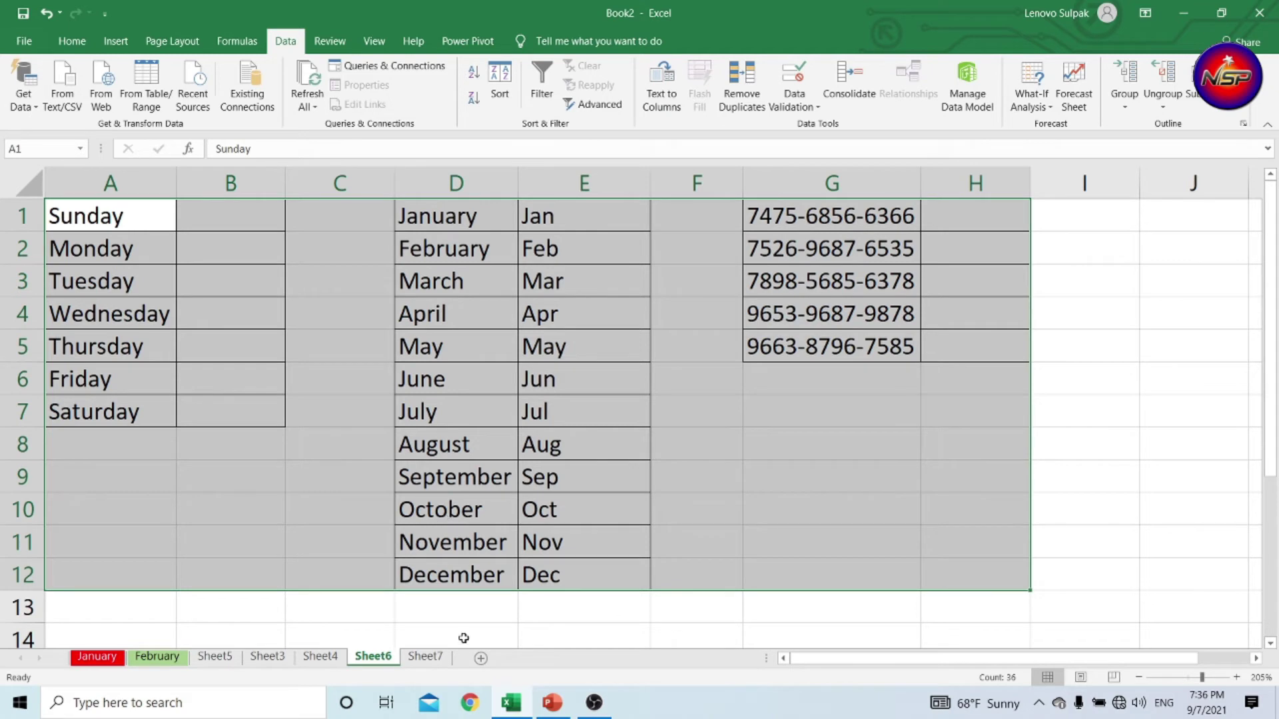
Go to Sheet7, select the Address, D.O.B and Mob No columns, and select cell D1
left_click(433, 658)
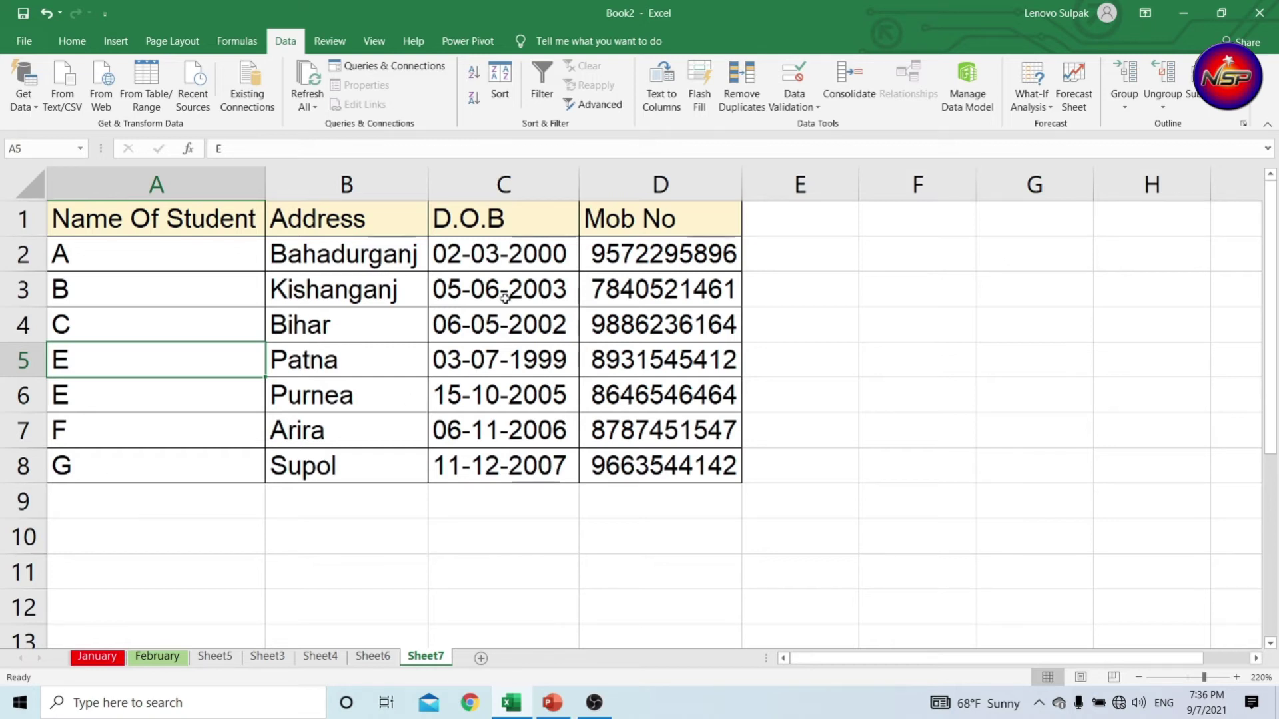
left_click_drag(380, 229, 376, 471)
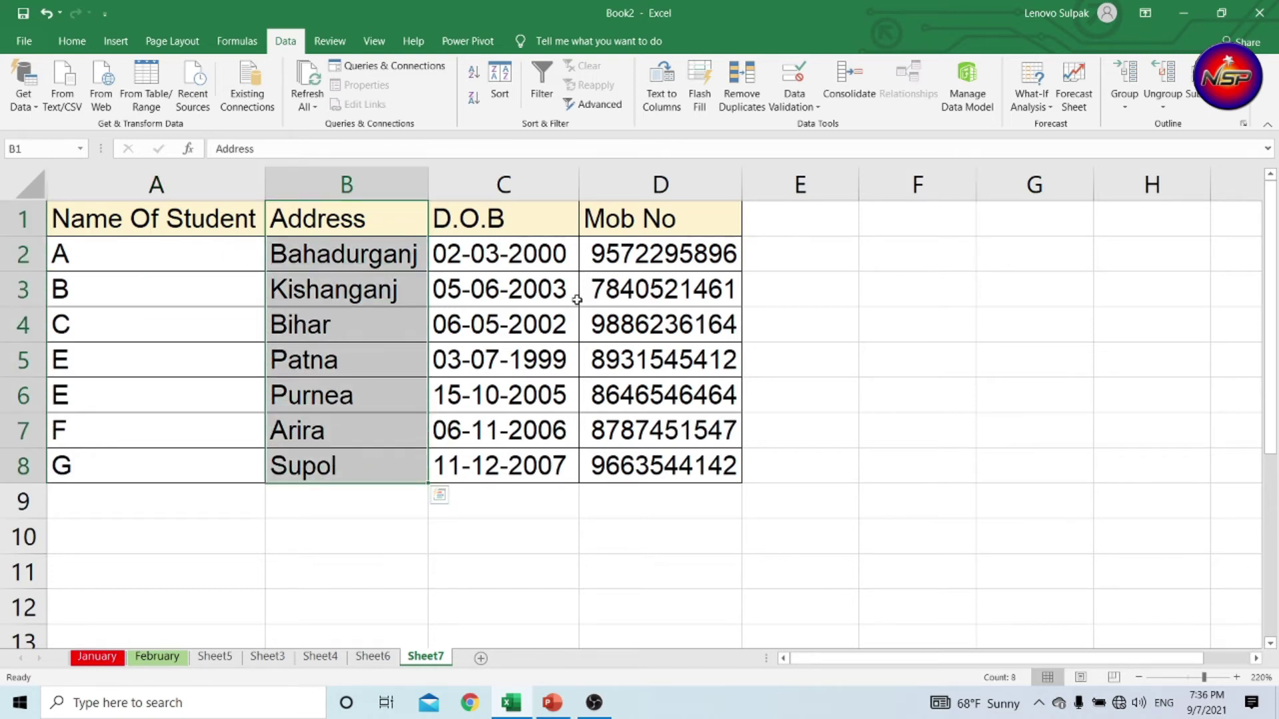
left_click_drag(518, 225, 519, 455)
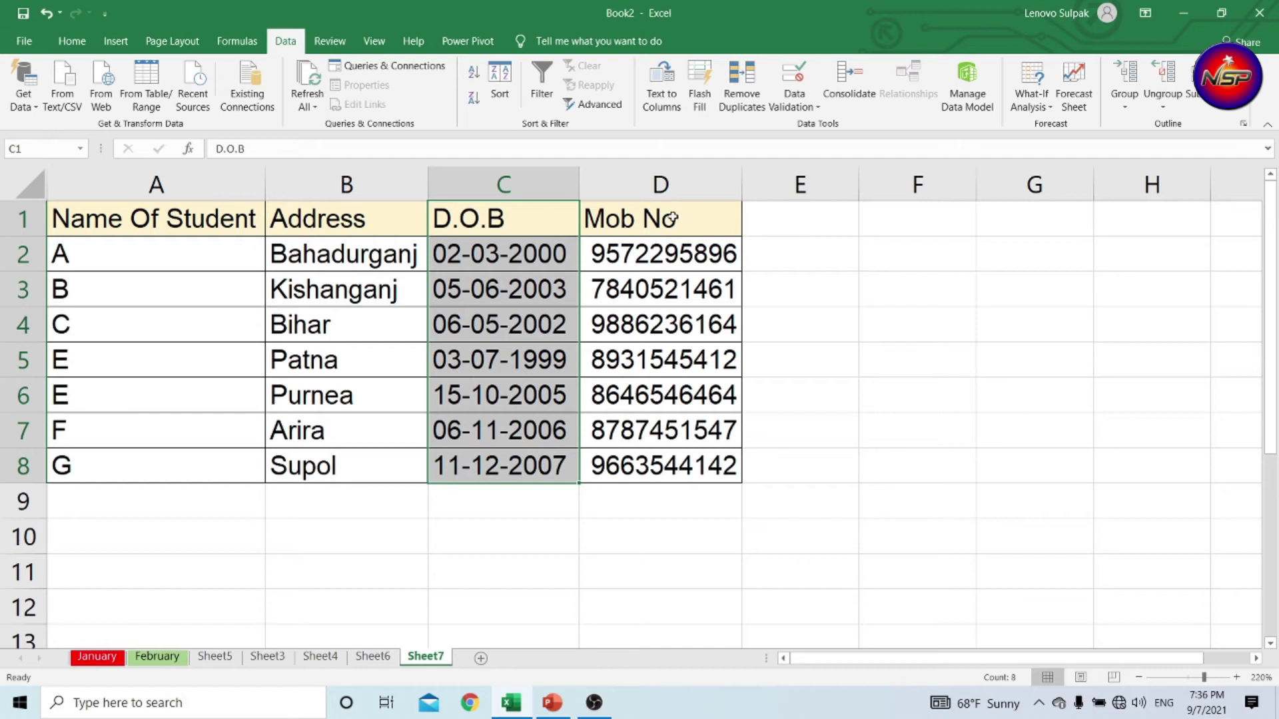
left_click_drag(674, 212, 659, 466)
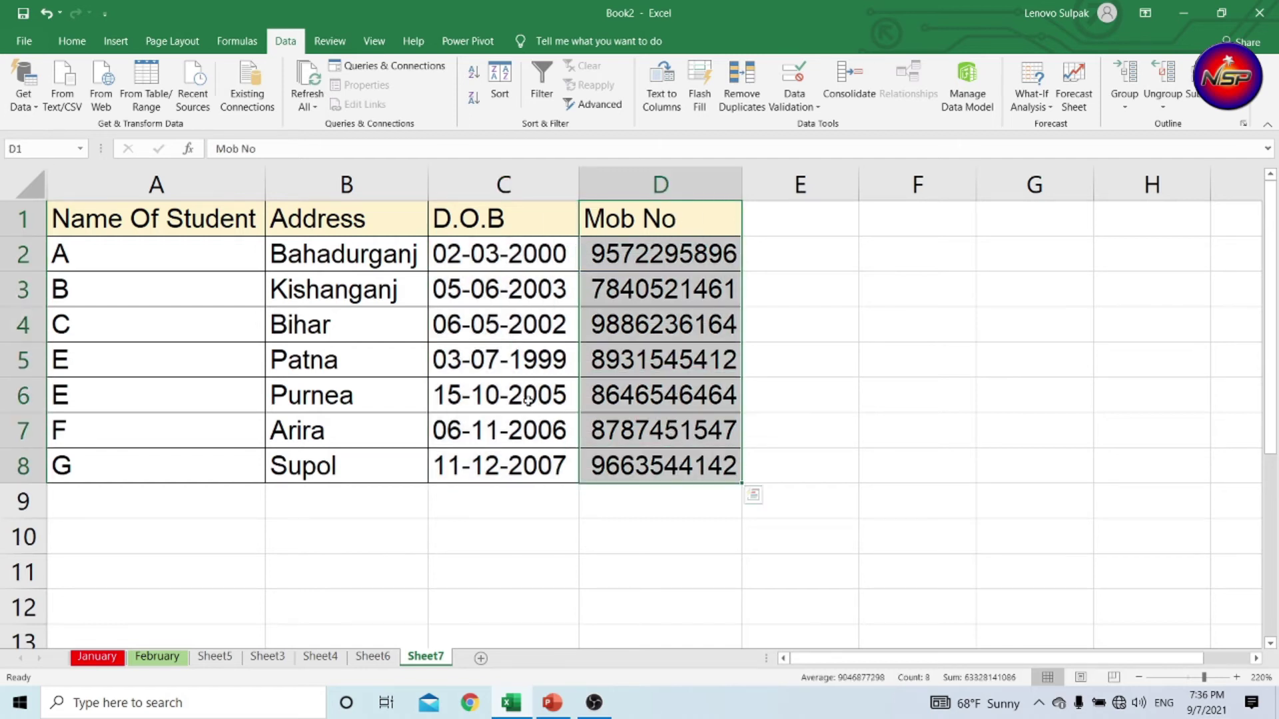
left_click_drag(520, 224, 523, 461)
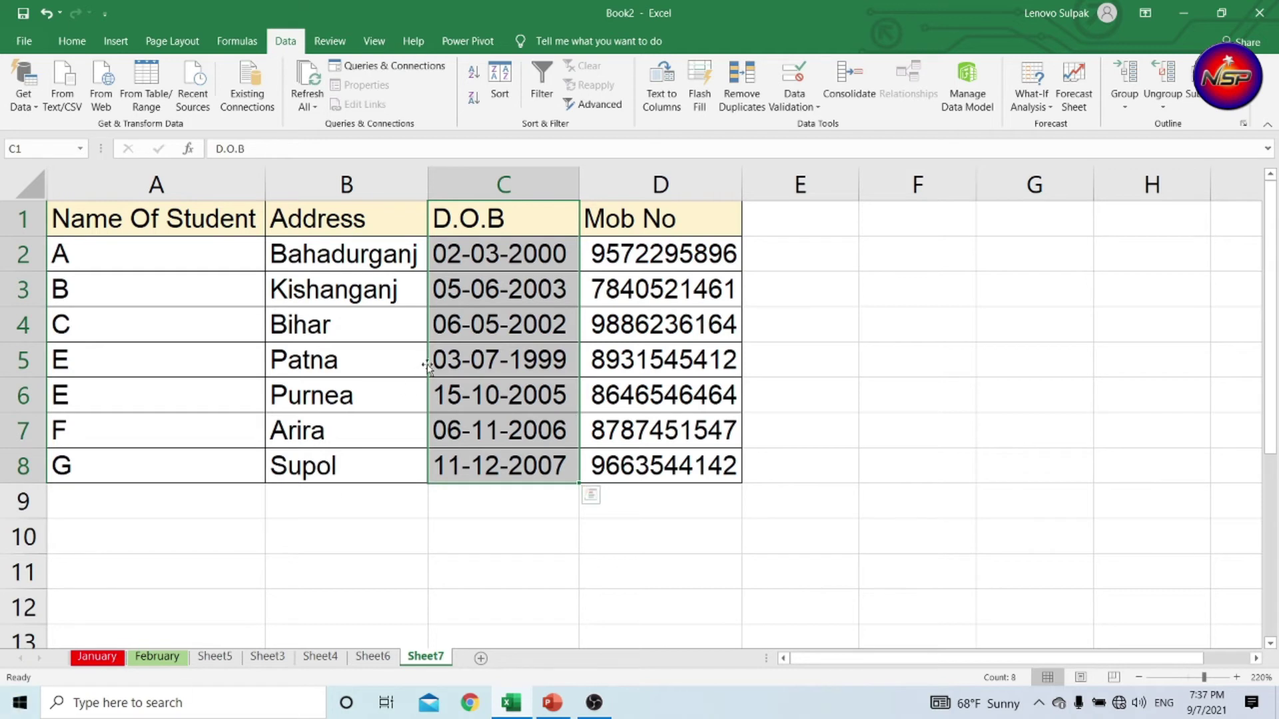
left_click_drag(537, 246, 536, 465)
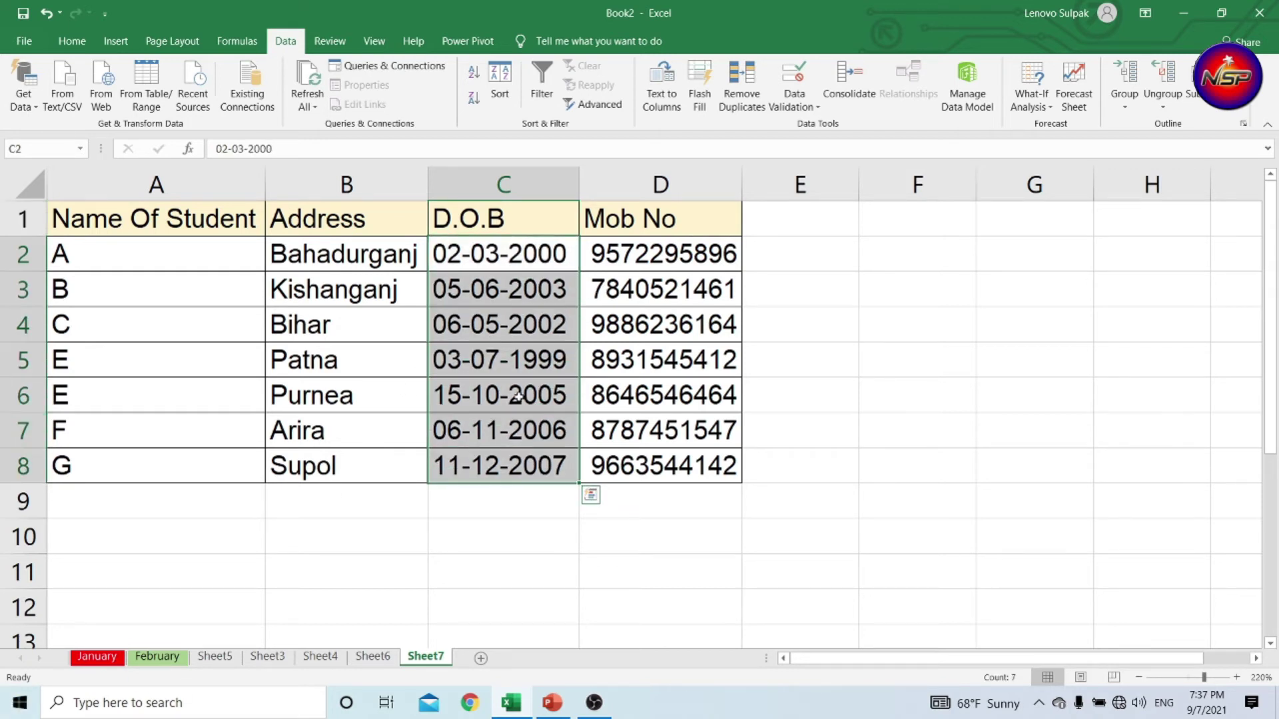
left_click_drag(477, 219, 499, 466)
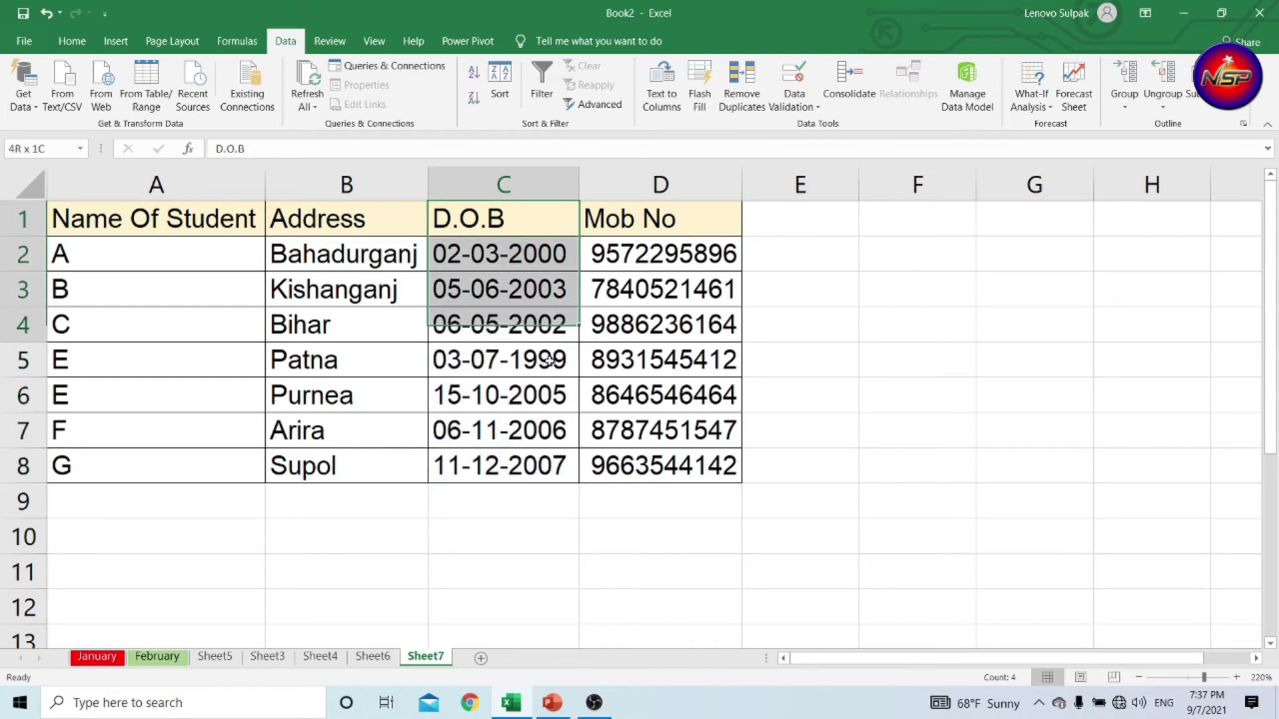
left_click(670, 317)
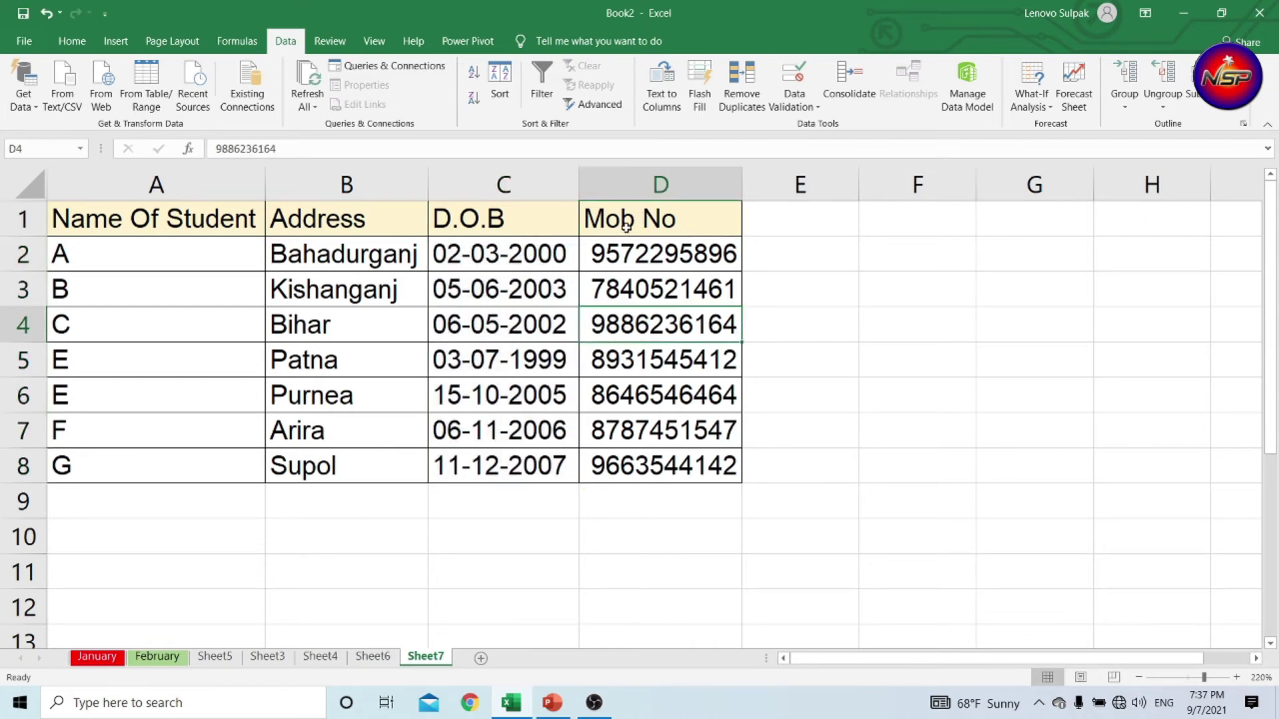
left_click(626, 227)
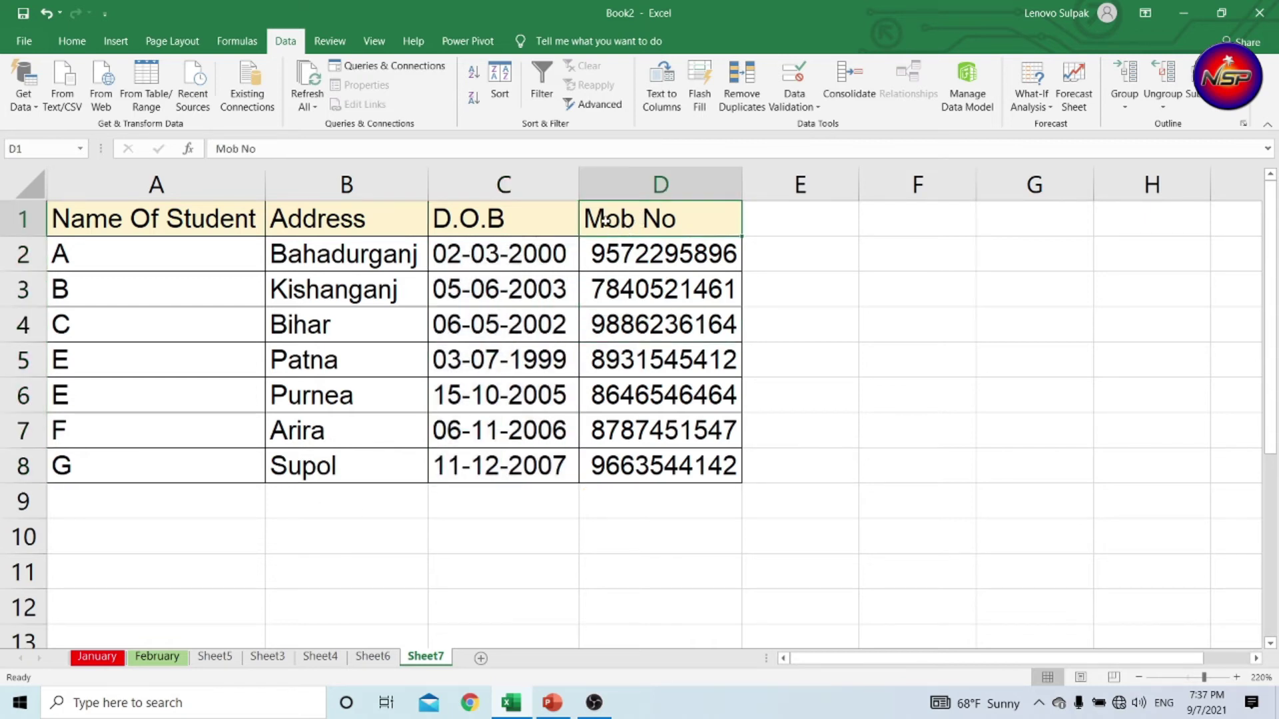
Insert an entire column before Mob No and head it Year
right_click(645, 218)
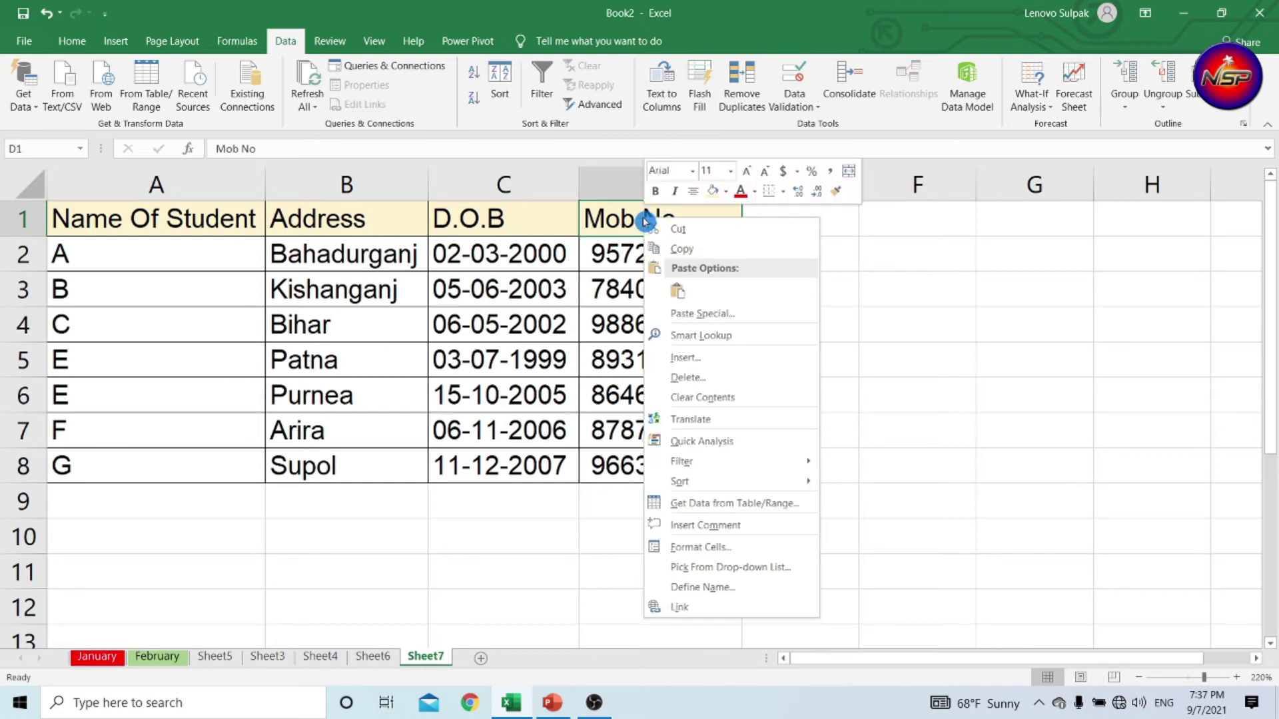
left_click(738, 359)
left_click(670, 377)
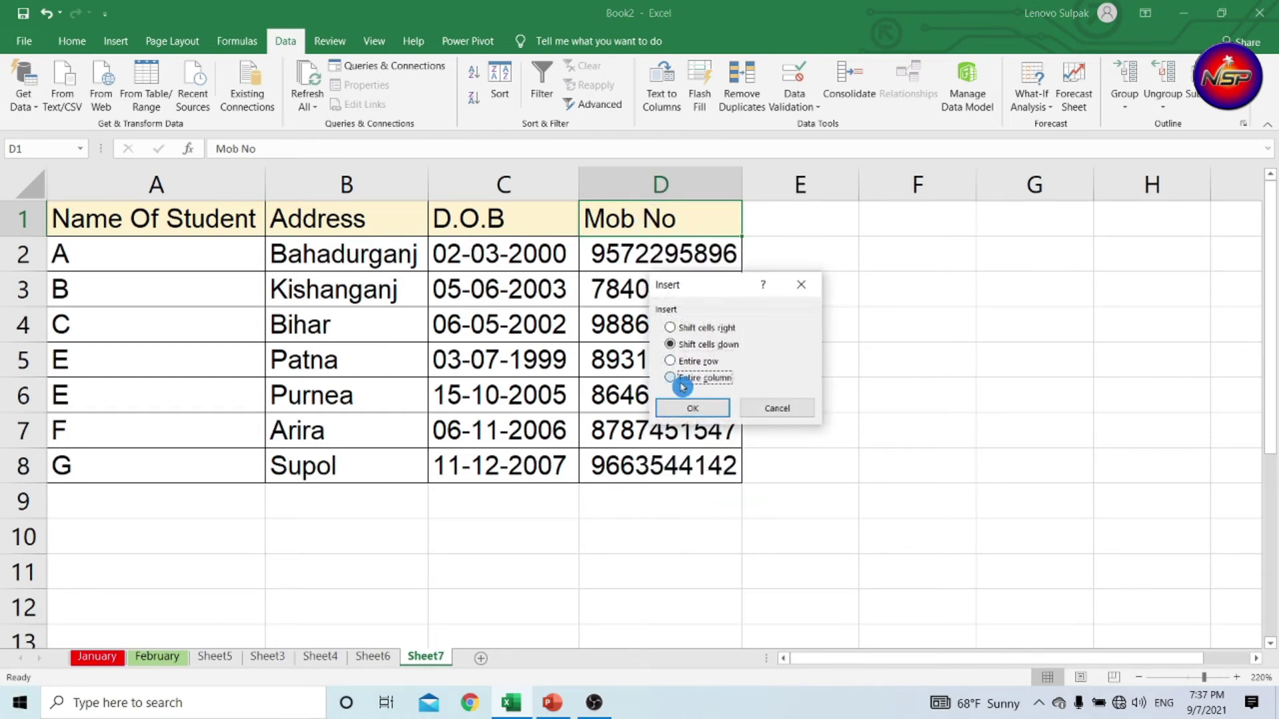
left_click(693, 407)
left_click(640, 360)
left_click(614, 219)
type("Yea")
left_click_drag(649, 294, 648, 326)
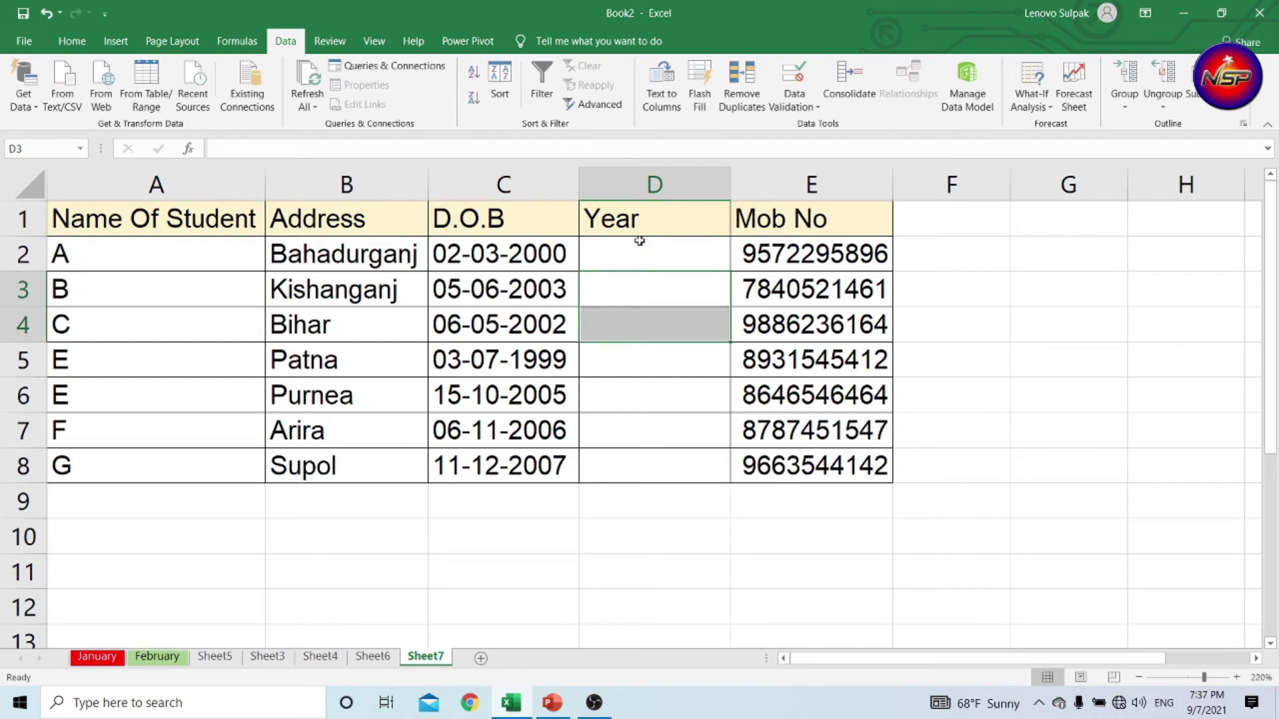
Enter 2000 under Year, test Flash Fill of the years twice, then clear D2:D8
left_click(639, 240)
type("2000")
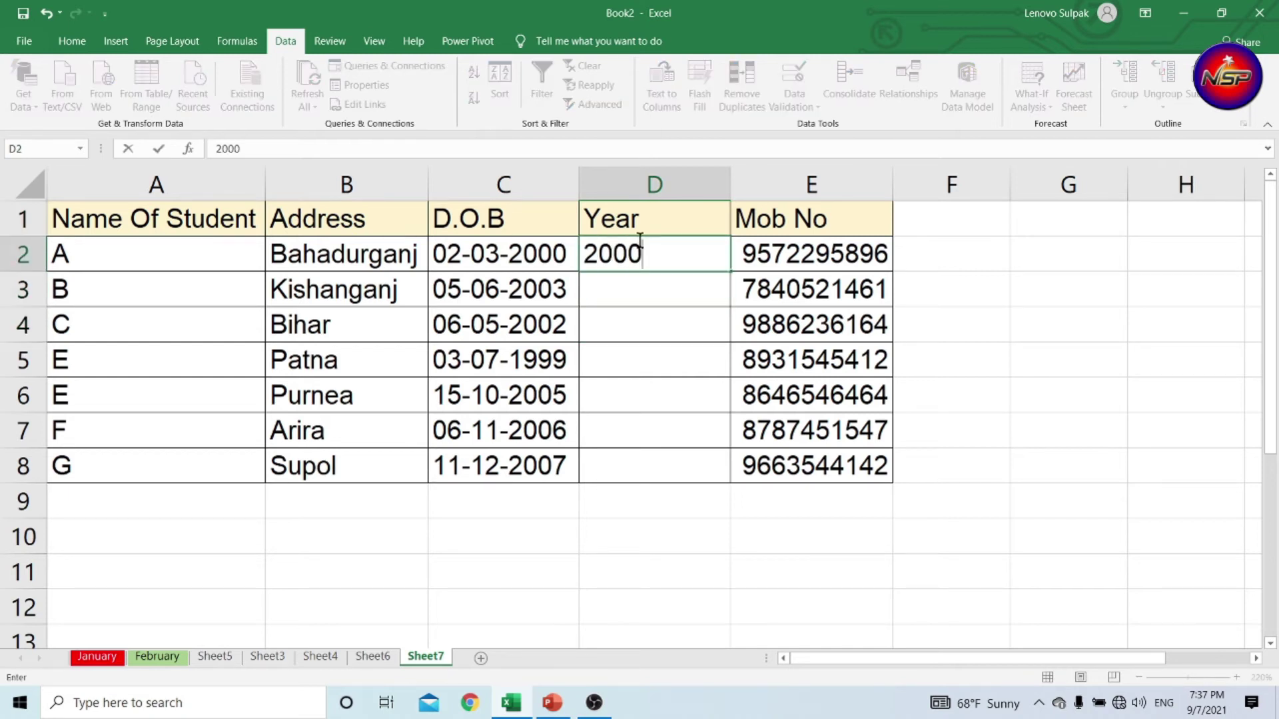
key("Return")
left_click(657, 252)
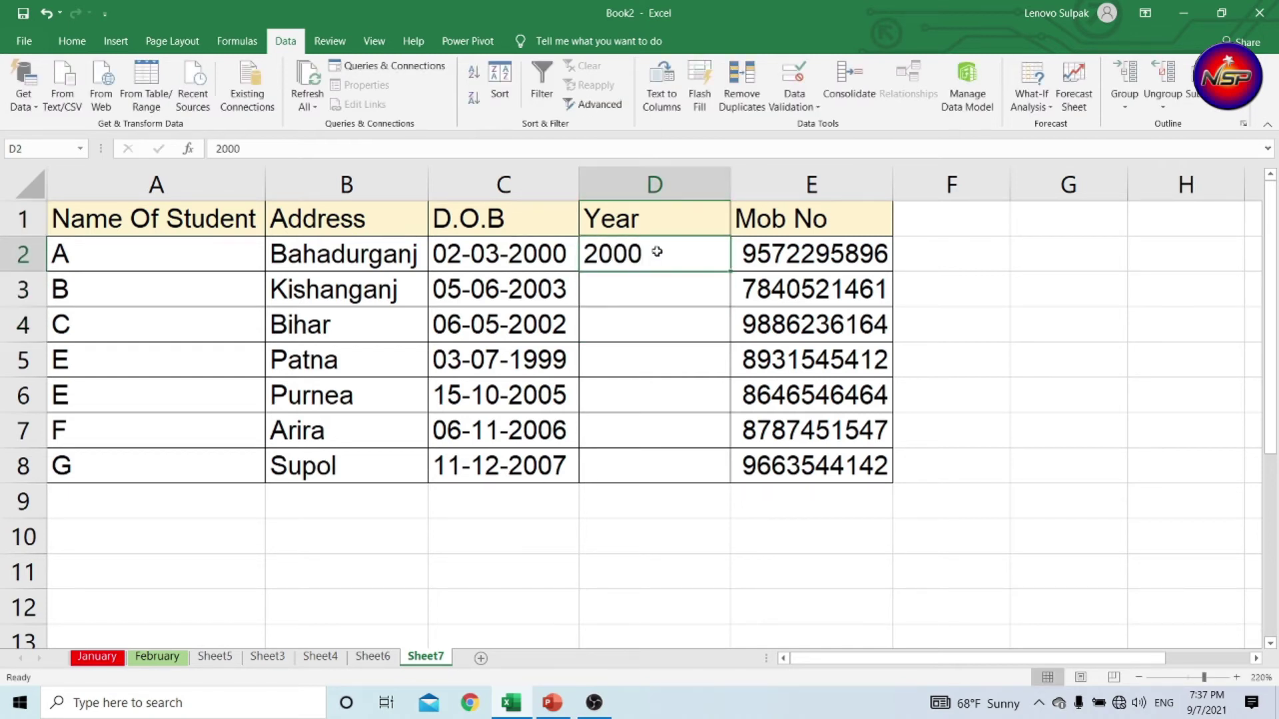
key("ctrl+e")
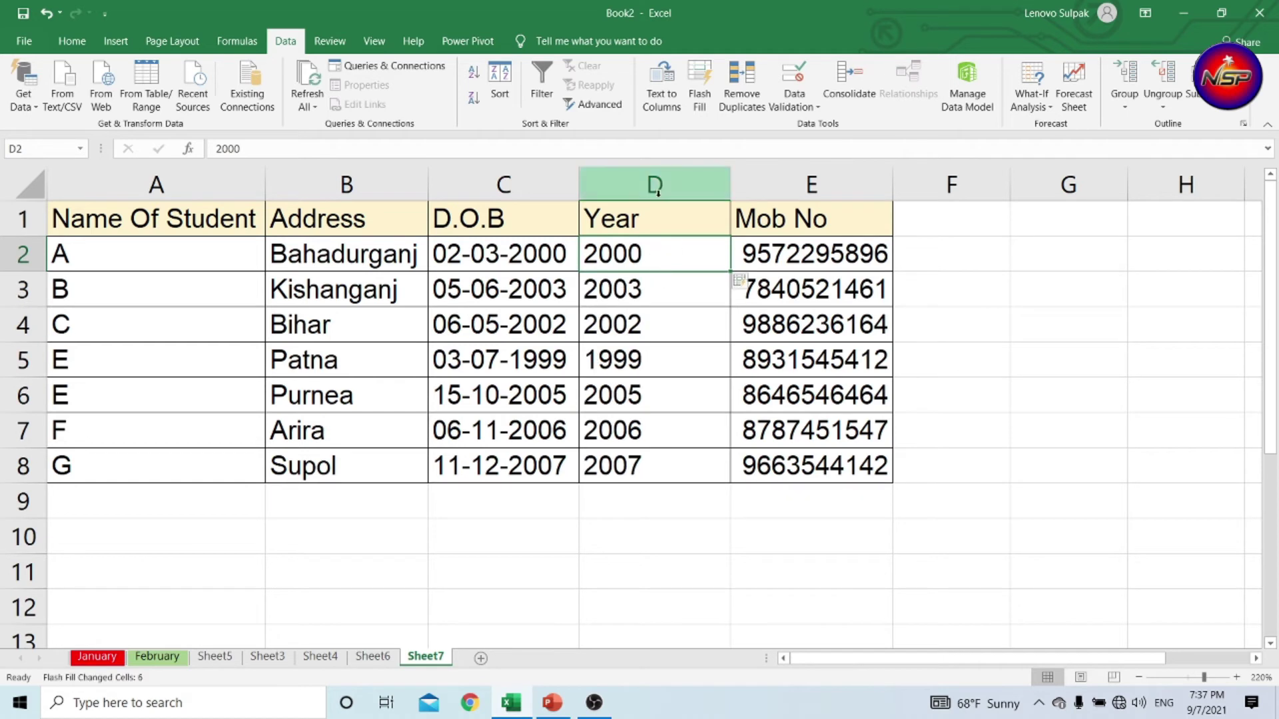
left_click_drag(656, 289, 652, 489)
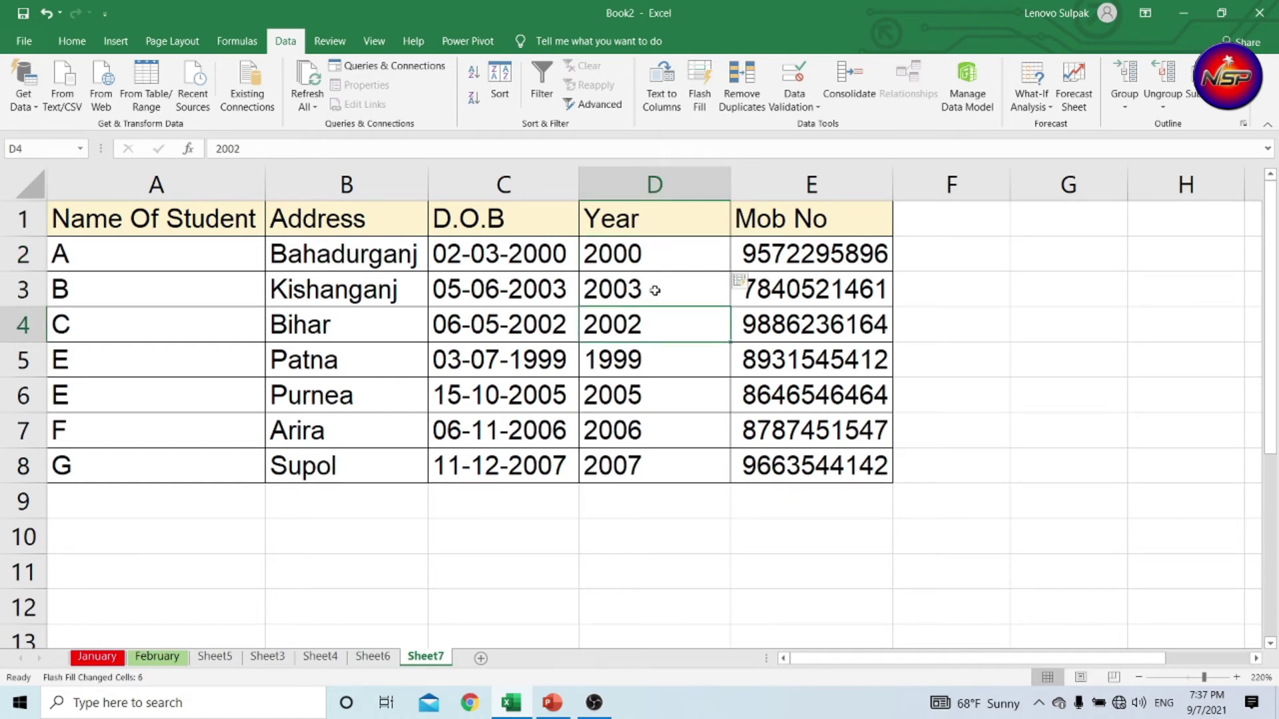
key("Delete")
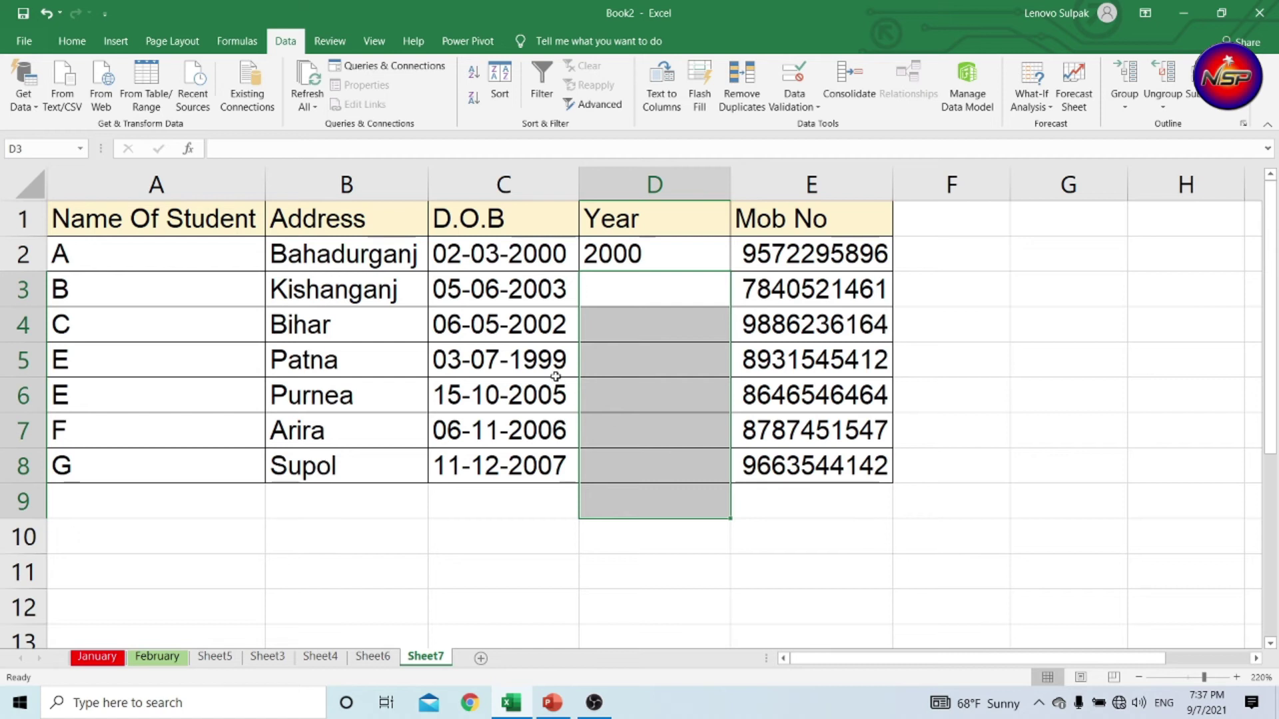
left_click(673, 253)
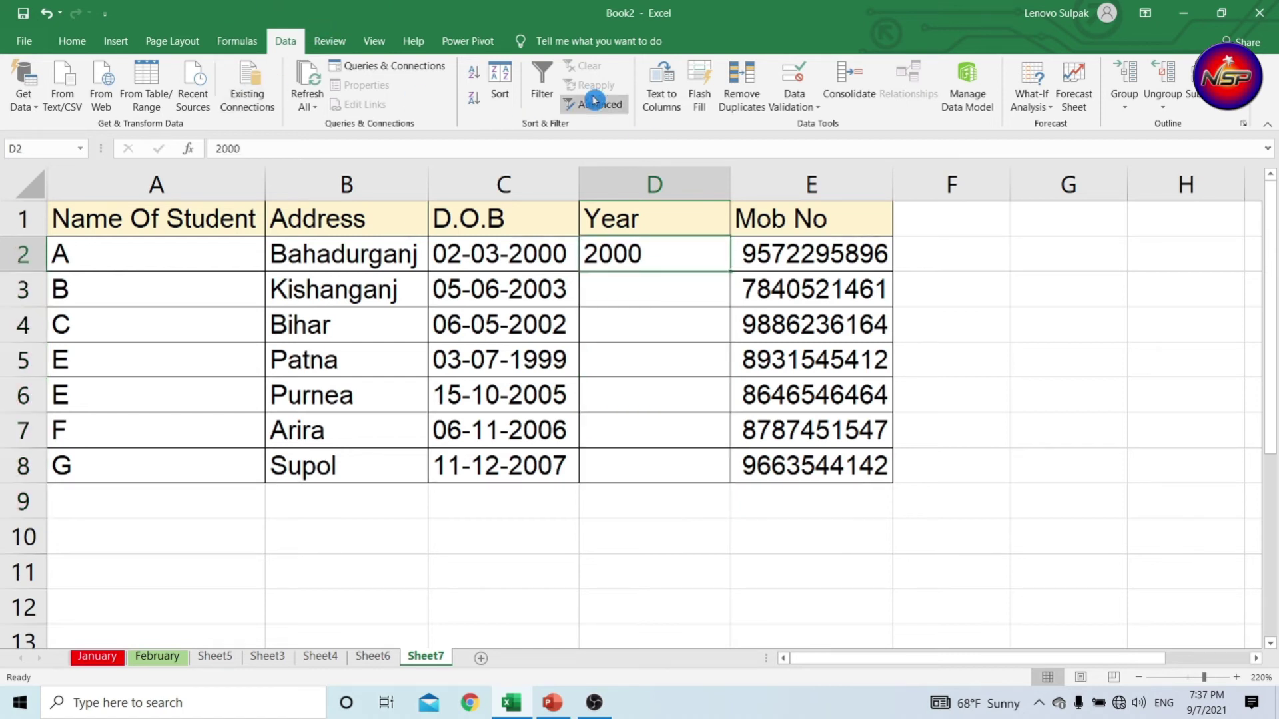
left_click(699, 86)
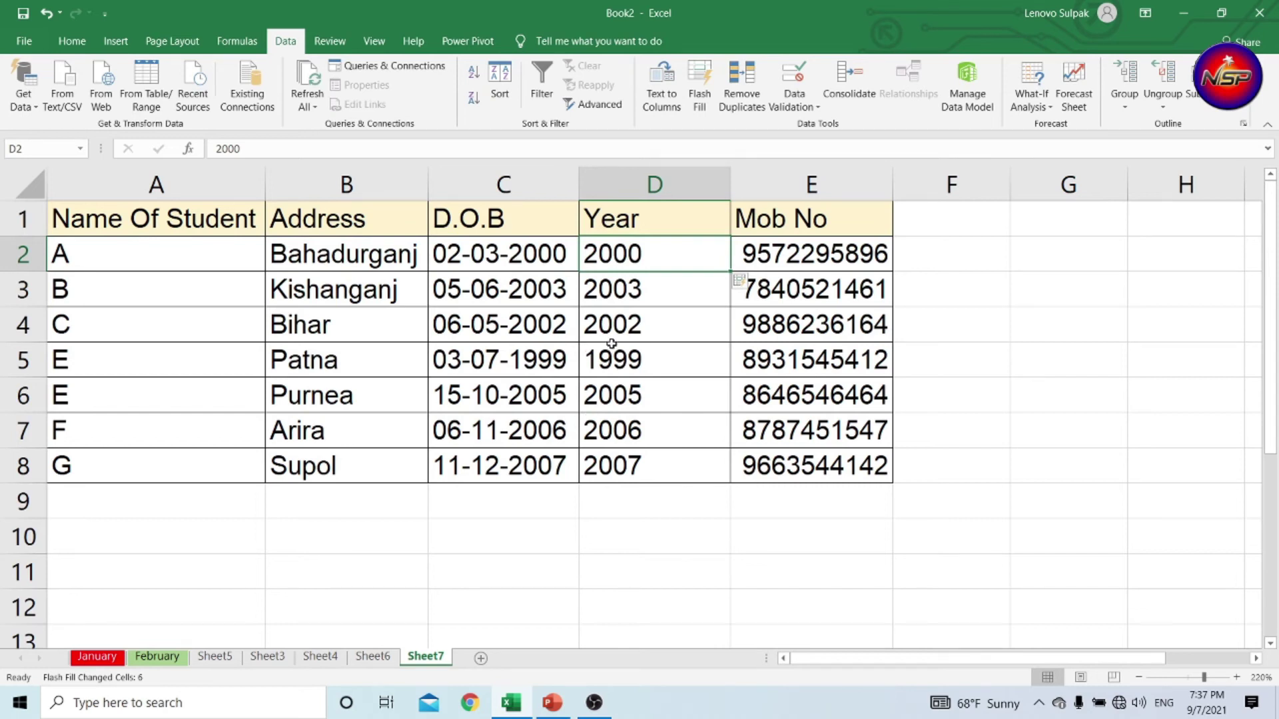
left_click_drag(648, 256, 651, 556)
key("Delete")
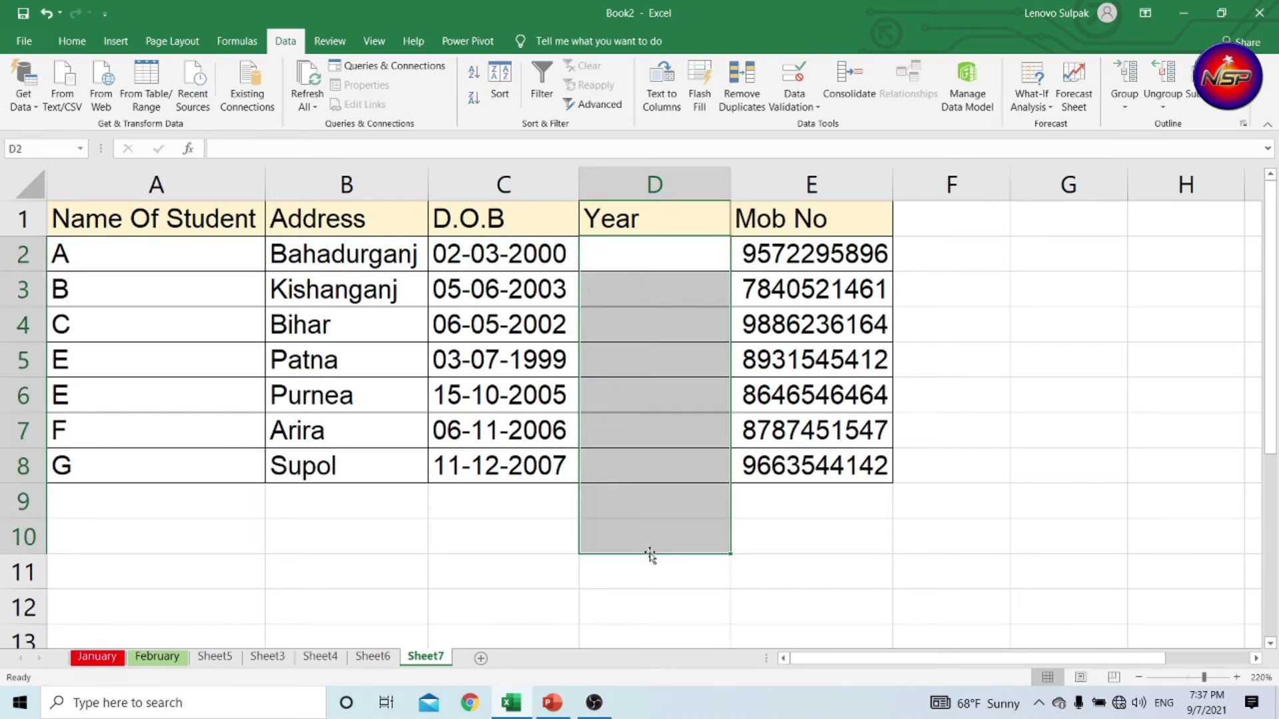
left_click(674, 209)
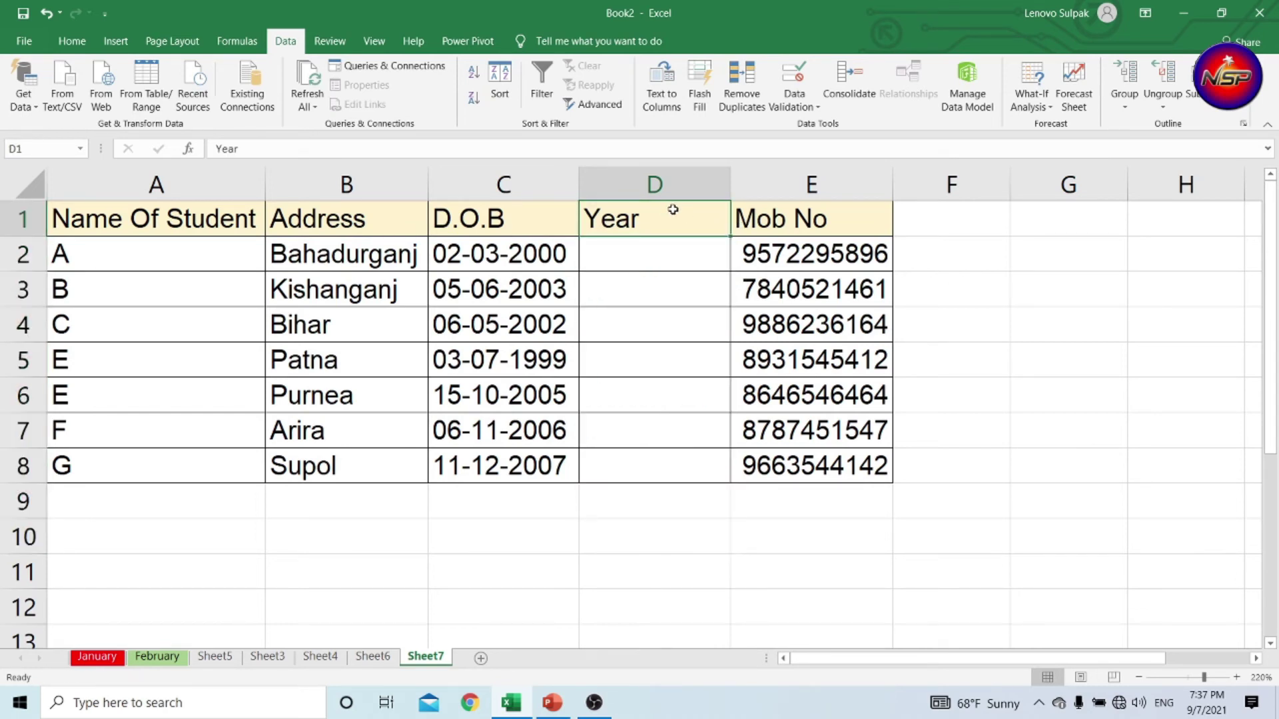
Head column D 'Moths', enter 03 in D2, and Flash Fill birth months 03 through 12
type("Moths")
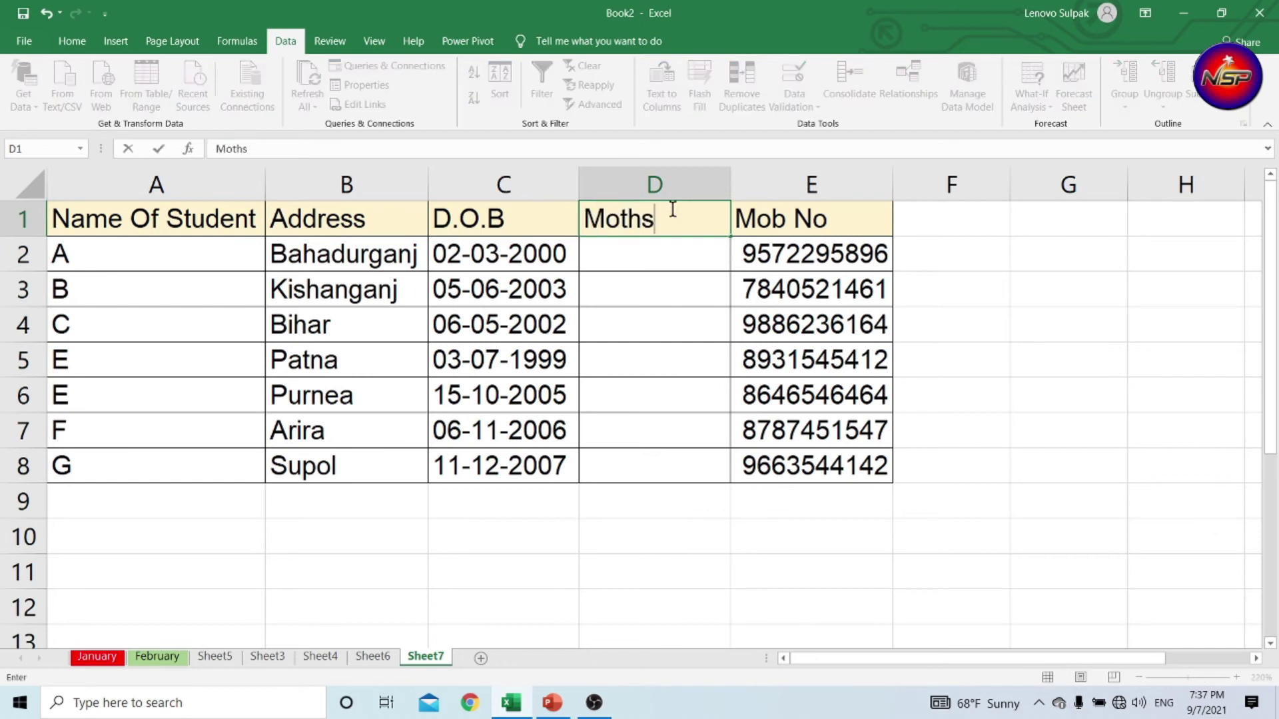
key("Return")
key("Return")
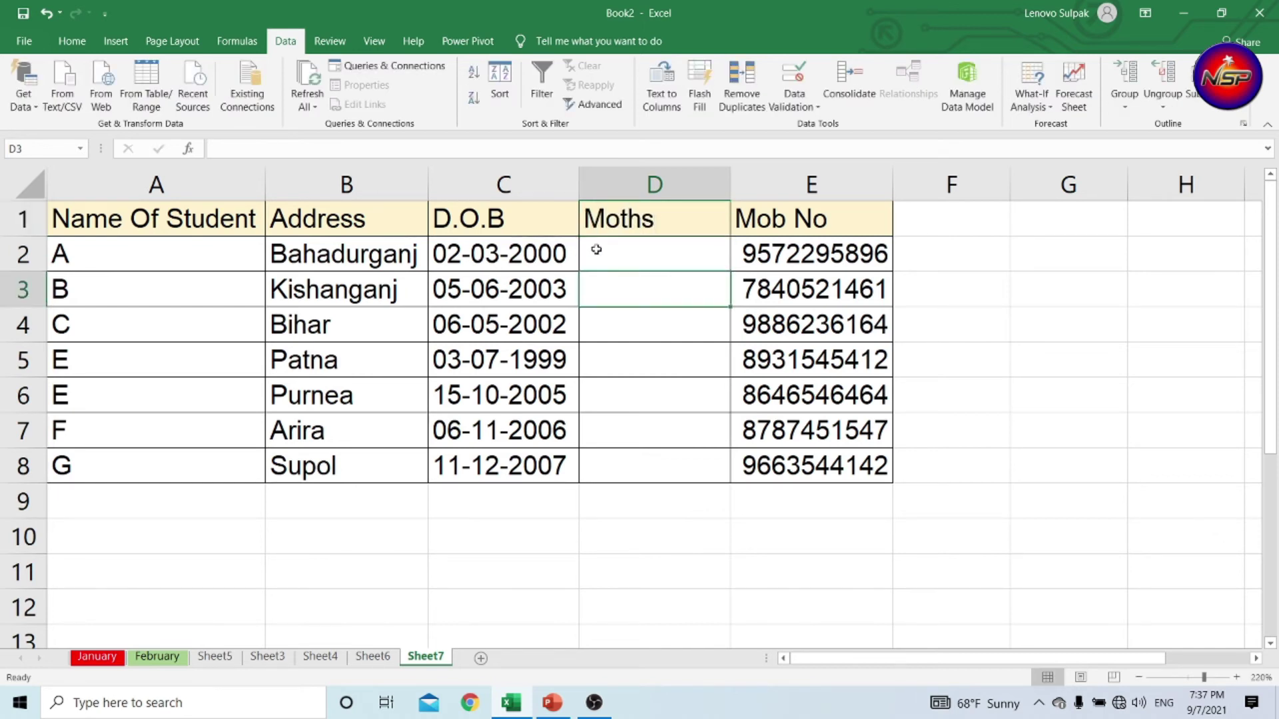
left_click(629, 254)
type("03")
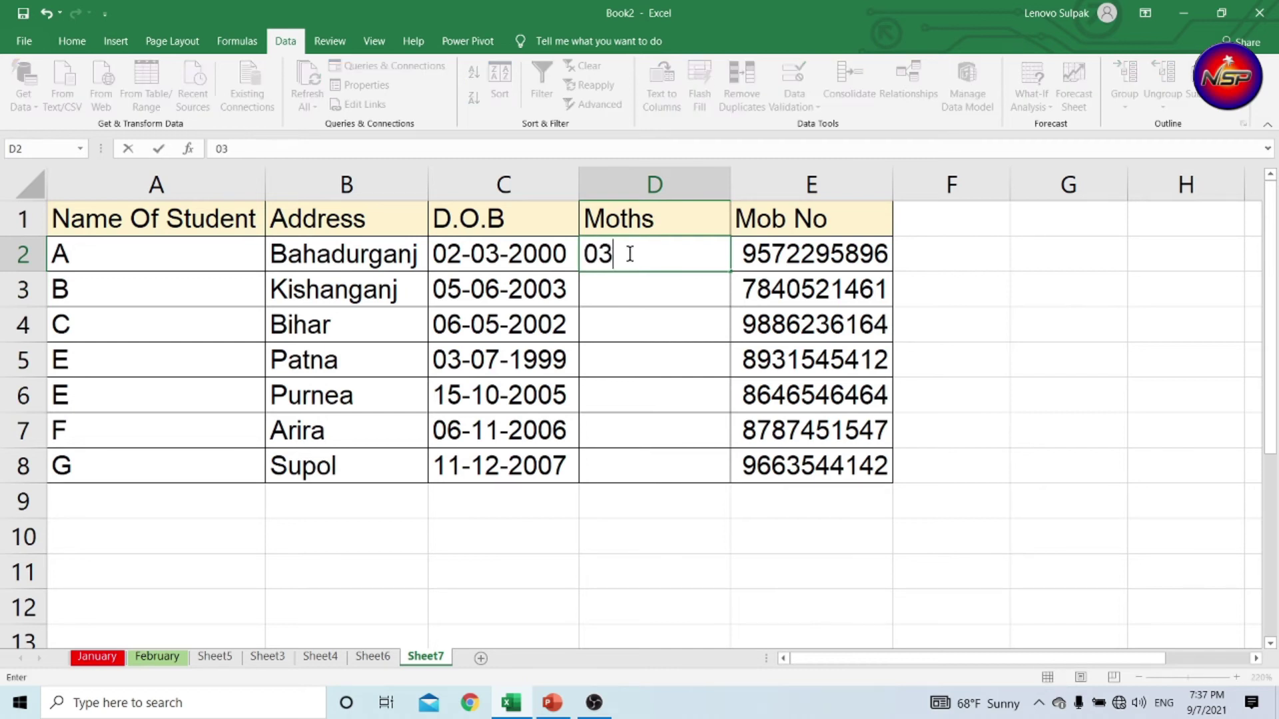
left_click(671, 310)
left_click(655, 259)
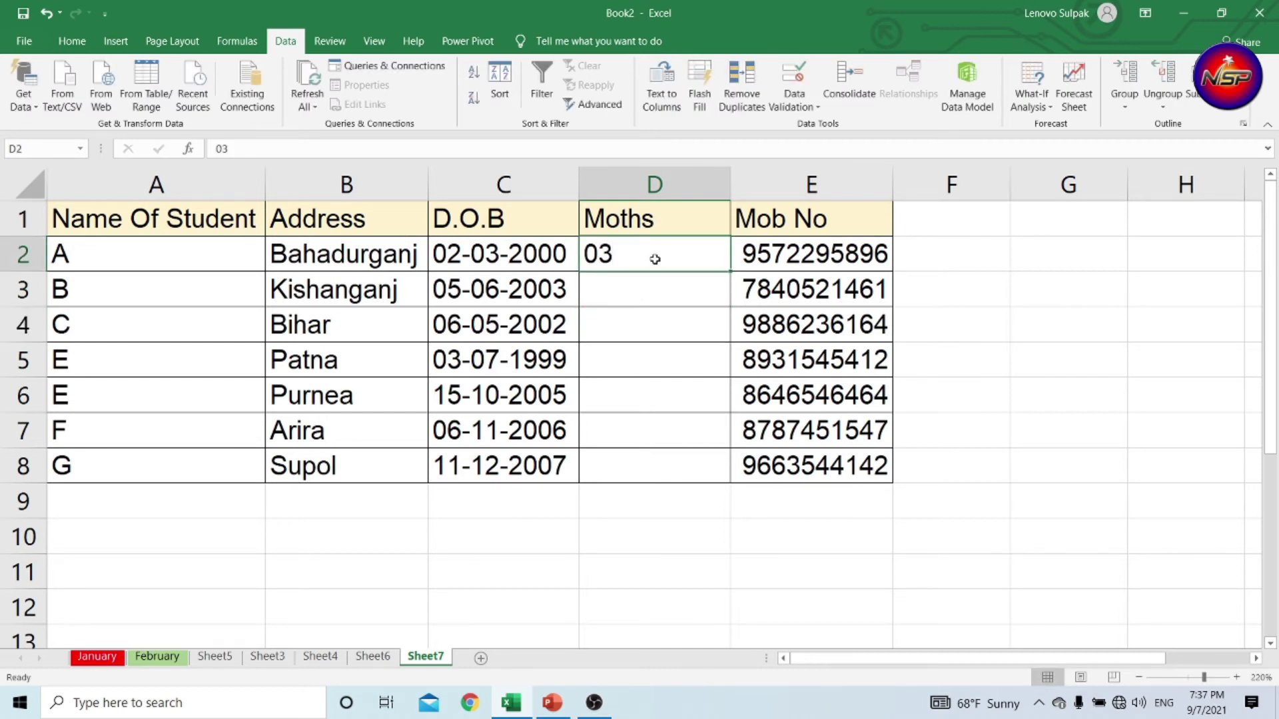
left_click(629, 346)
left_click(643, 255)
key("ctrl+e")
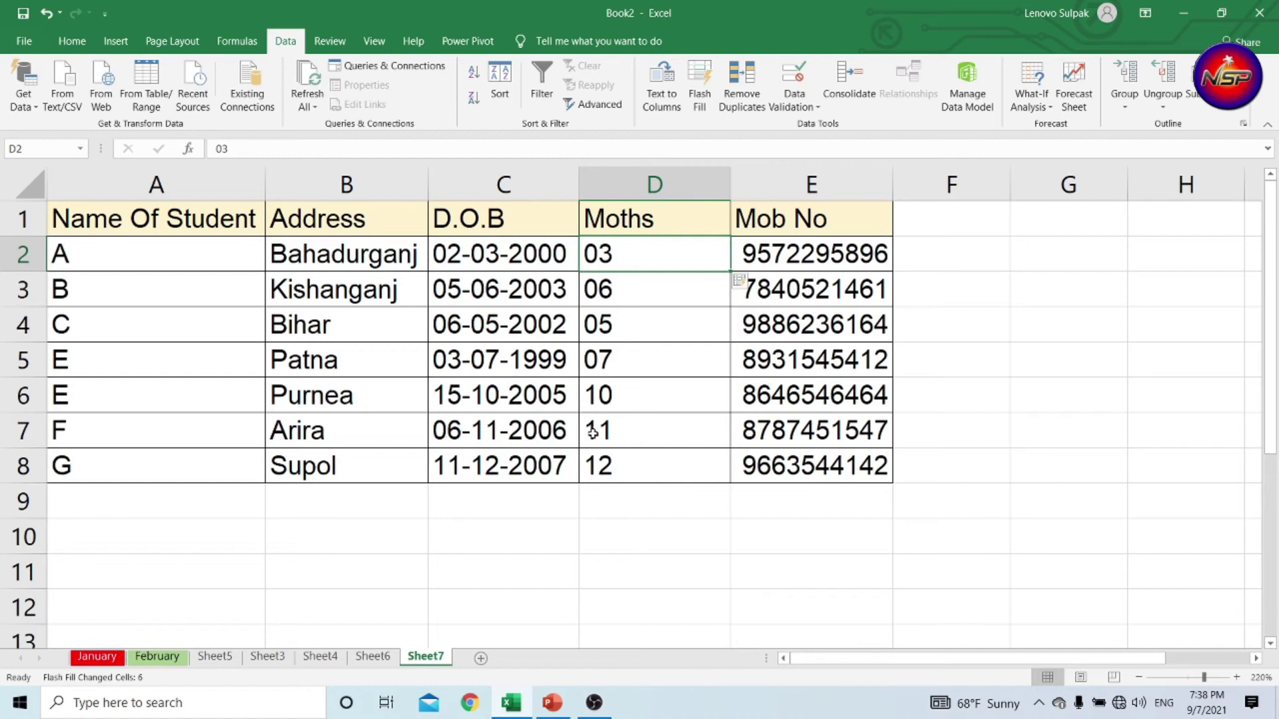
Clear the month values and rename the column heading to Days
left_click_drag(624, 252, 625, 453)
key("Delete")
left_click(640, 214)
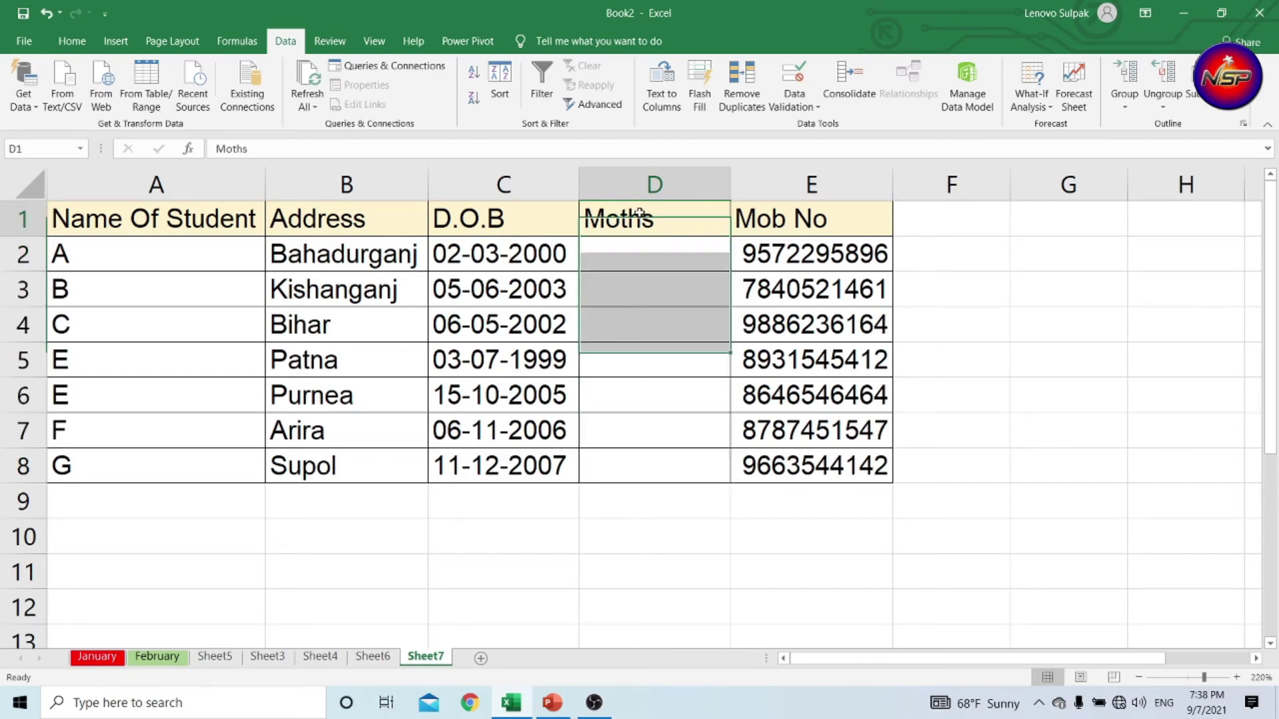
type("Days")
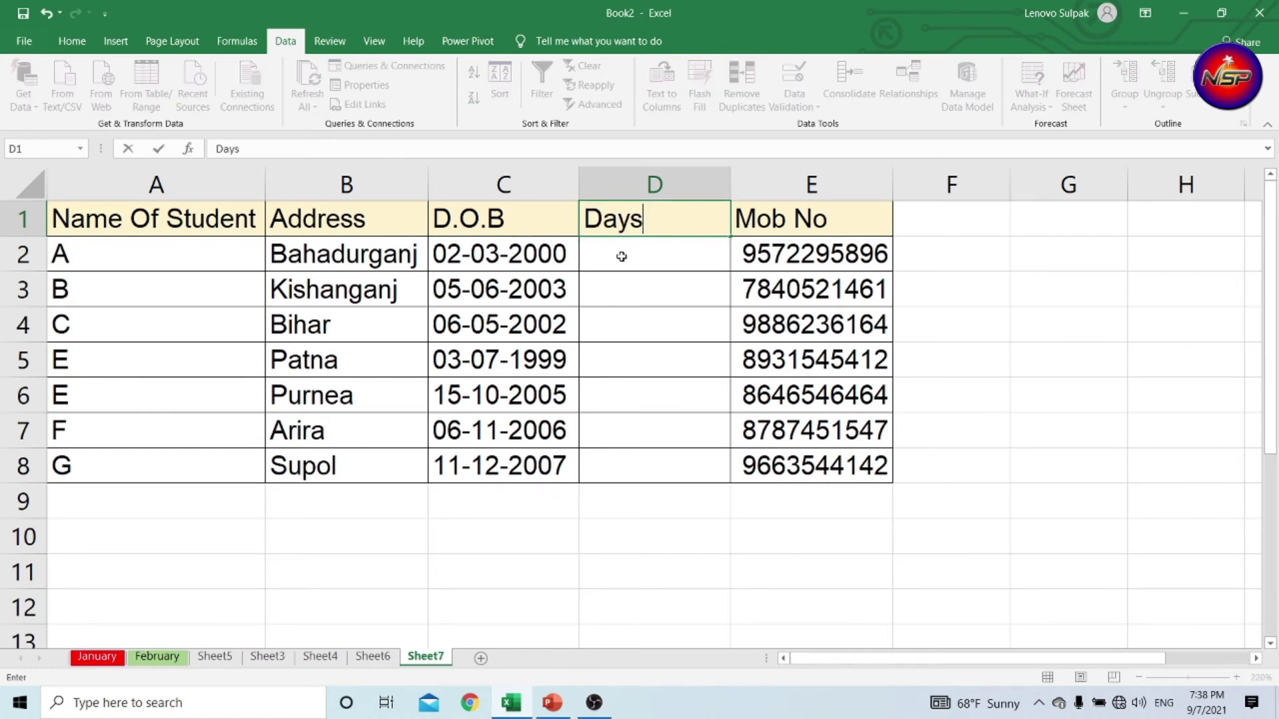
key("Return")
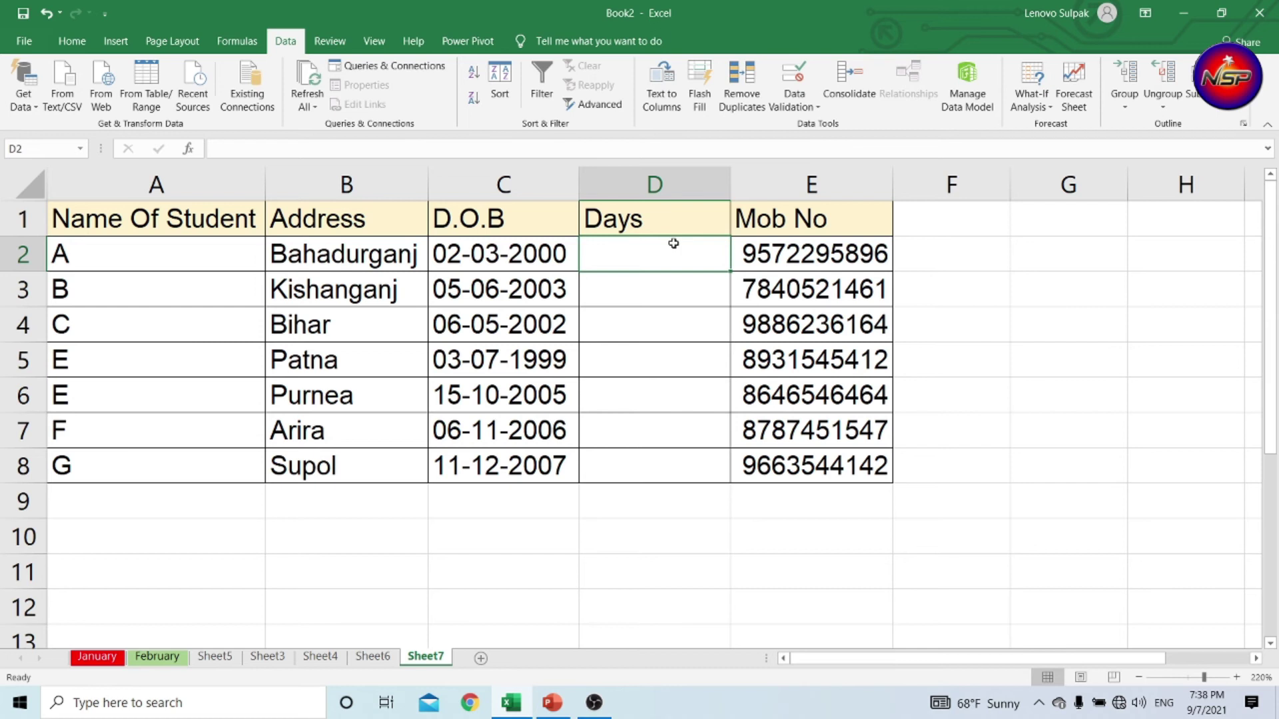
Enter 02 in D2, Flash Fill birth days 02 through 11, and select D1:D8
type("03")
key("BackSpace")
type("2")
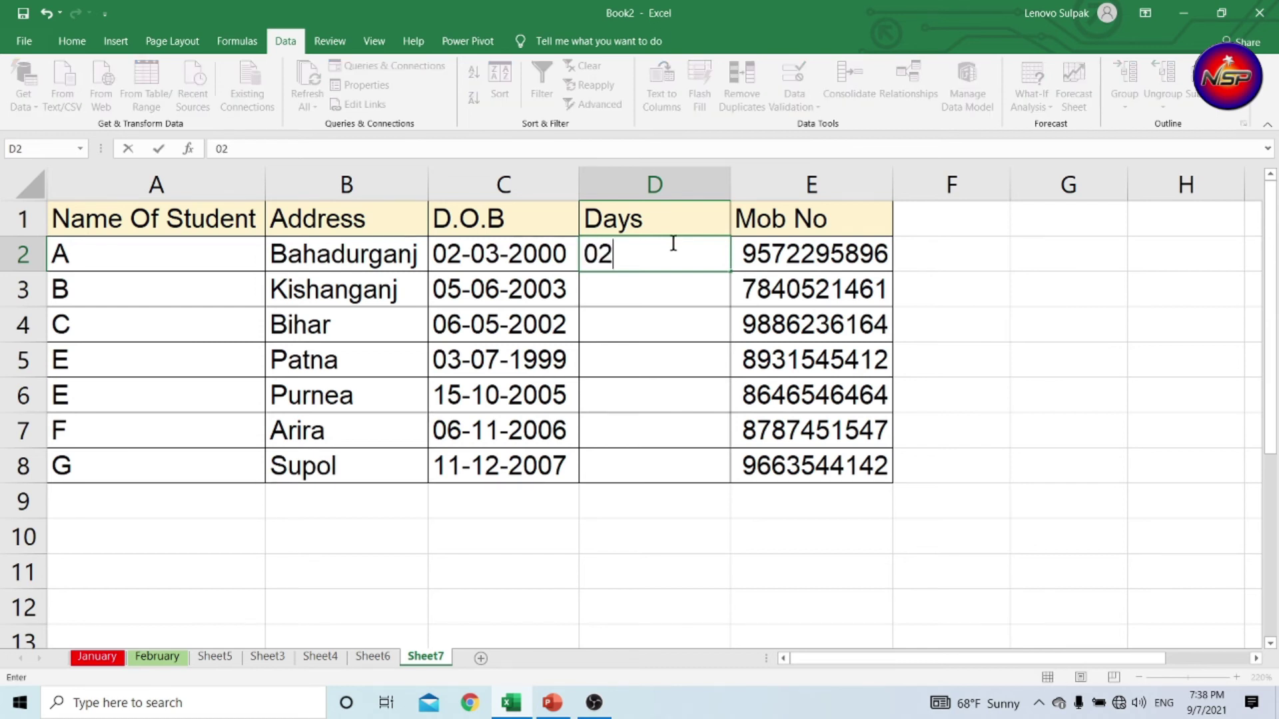
key("Return")
left_click(653, 257)
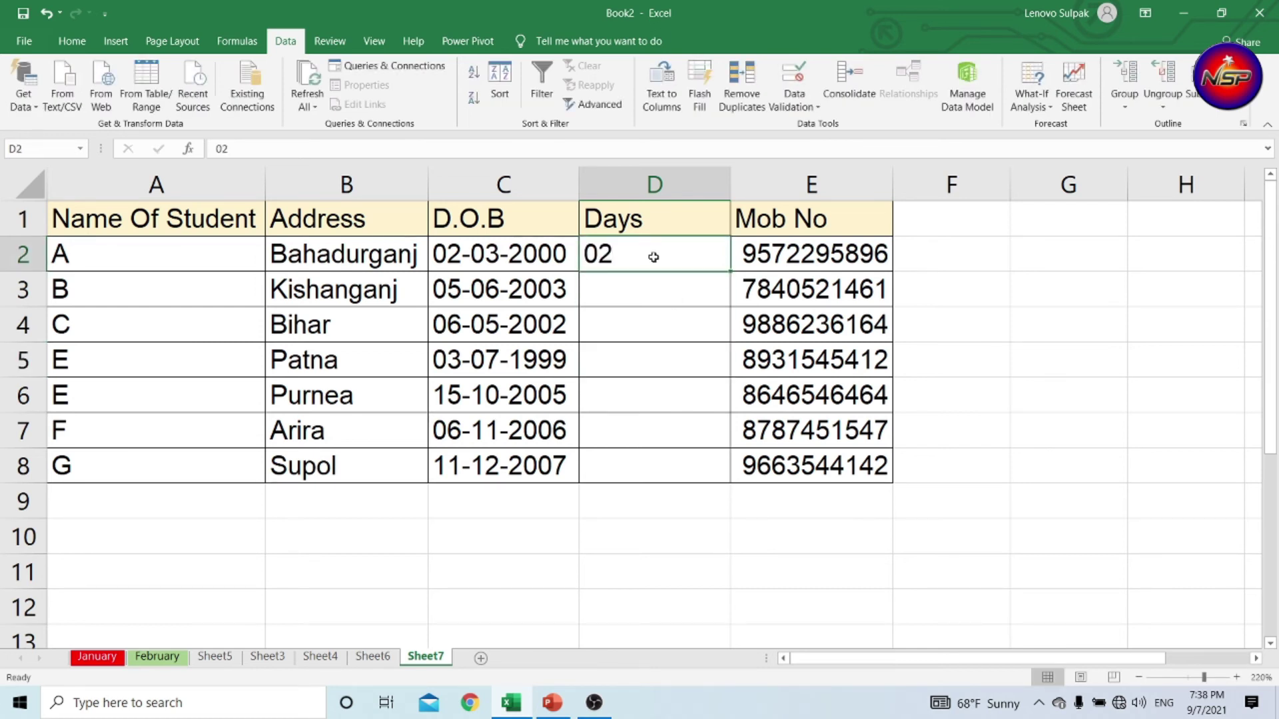
key("ctrl+e")
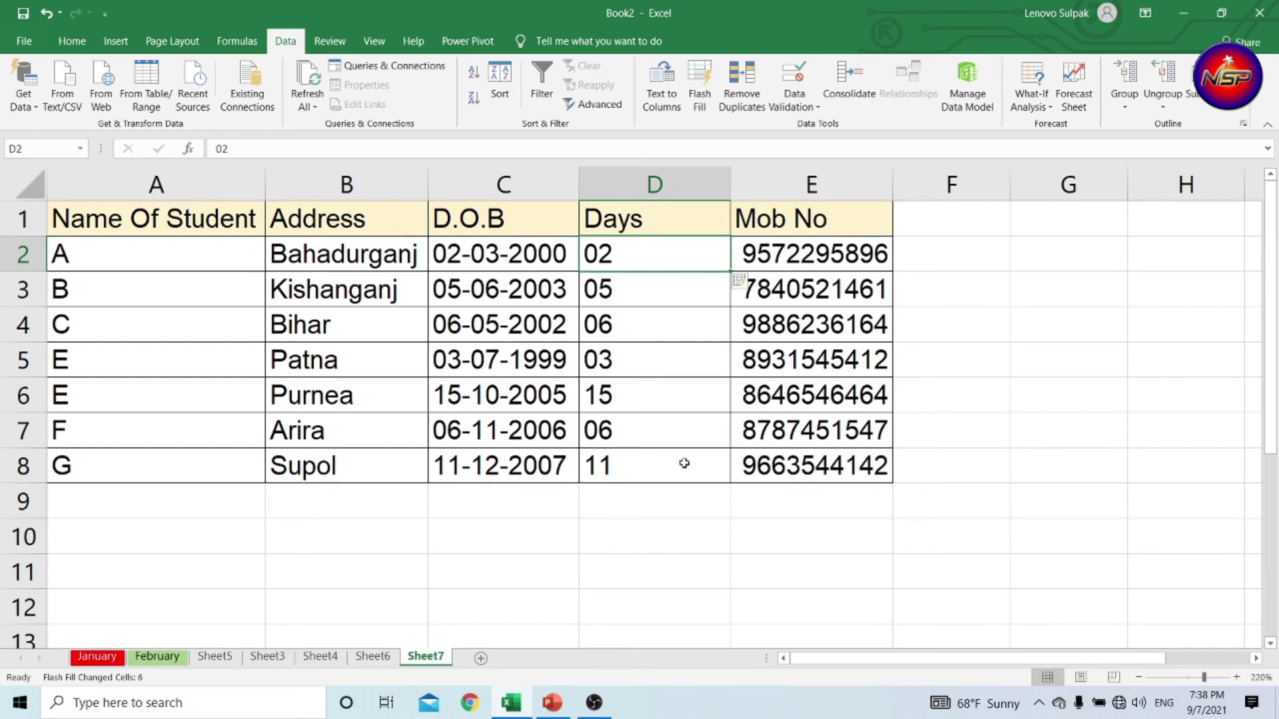
left_click(682, 474)
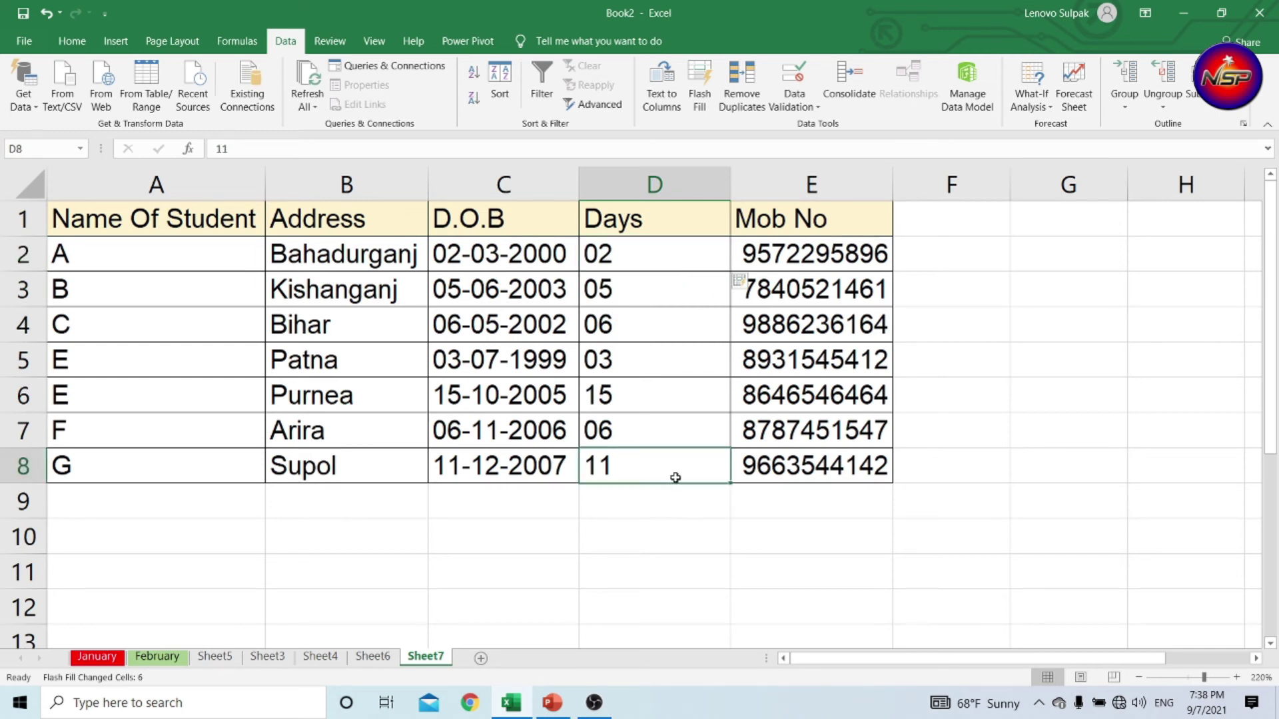
left_click_drag(654, 253, 671, 474)
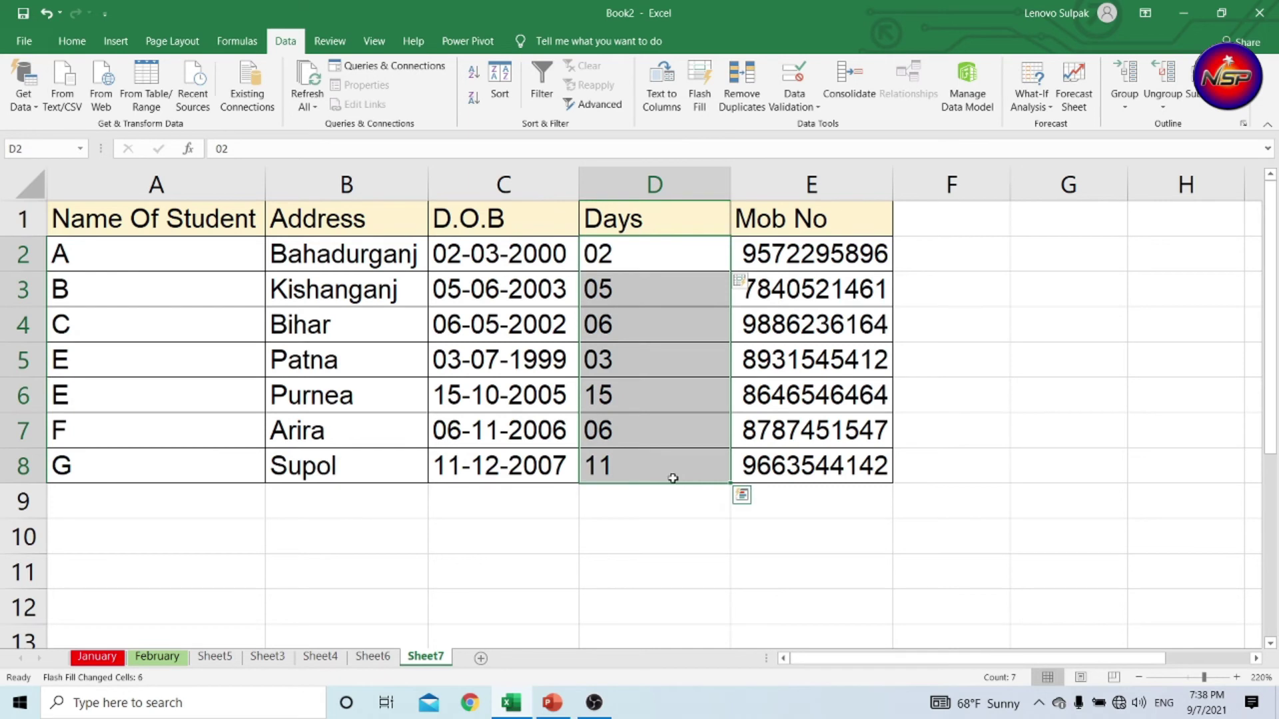
left_click_drag(661, 223, 662, 455)
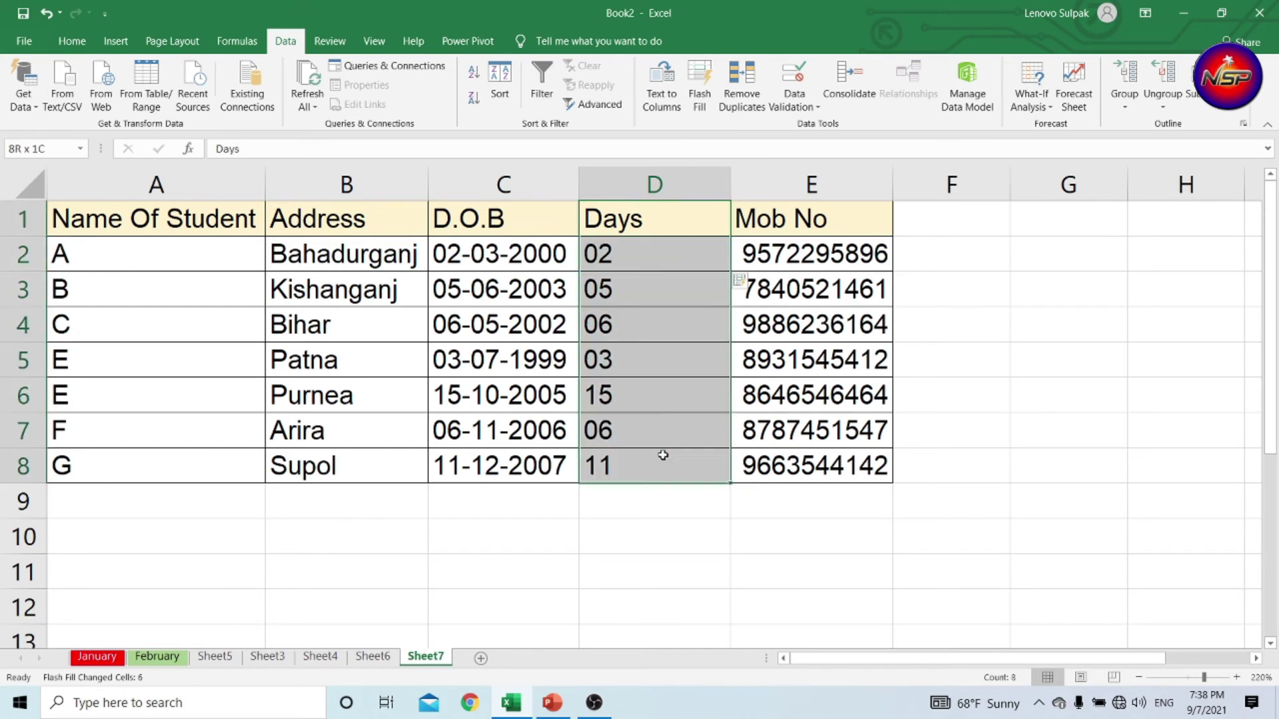
left_click(574, 559)
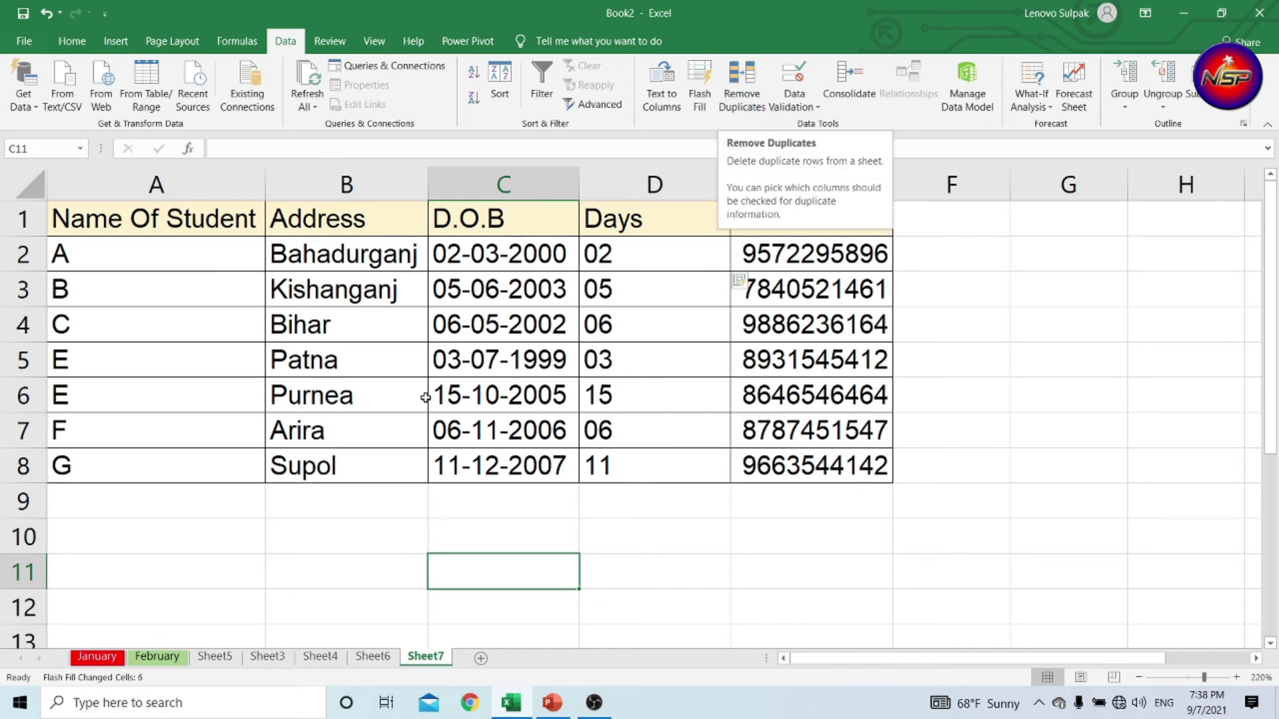
left_click(346, 395)
mouse_move(99, 243)
left_mouse_down()
mouse_move(790, 485)
mouse_move(790, 466)
left_mouse_up()
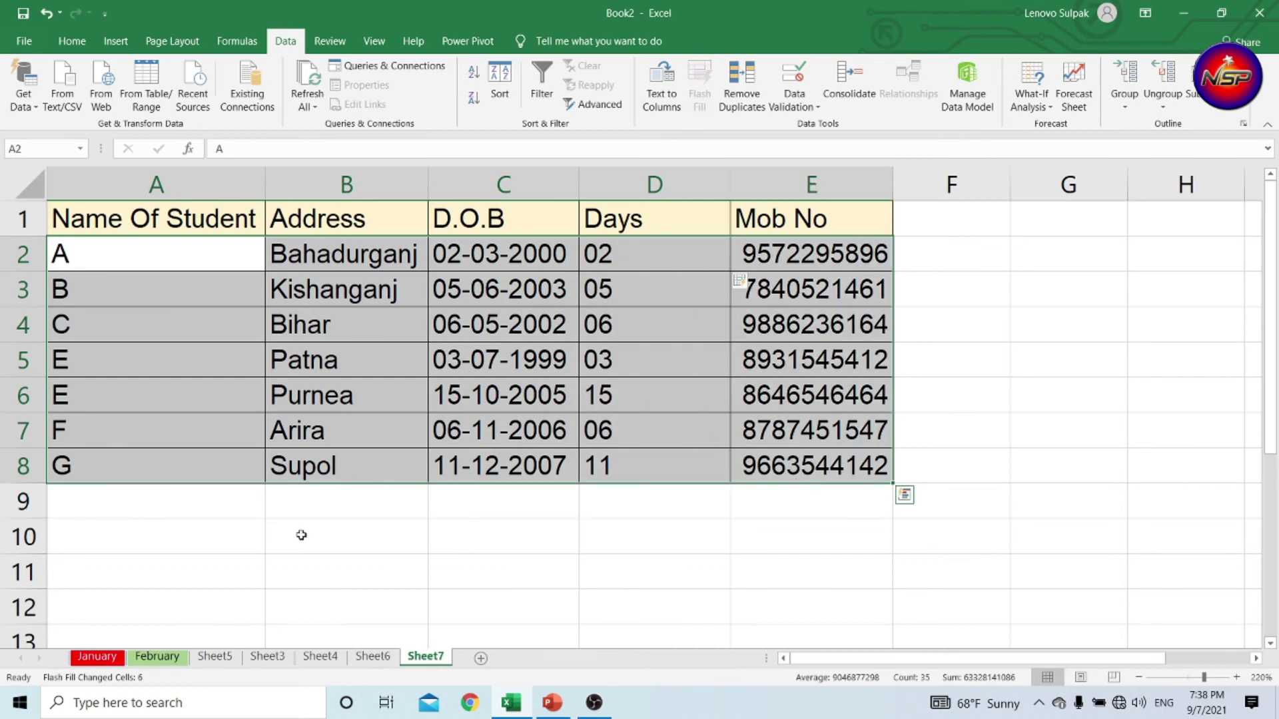
left_click(300, 535)
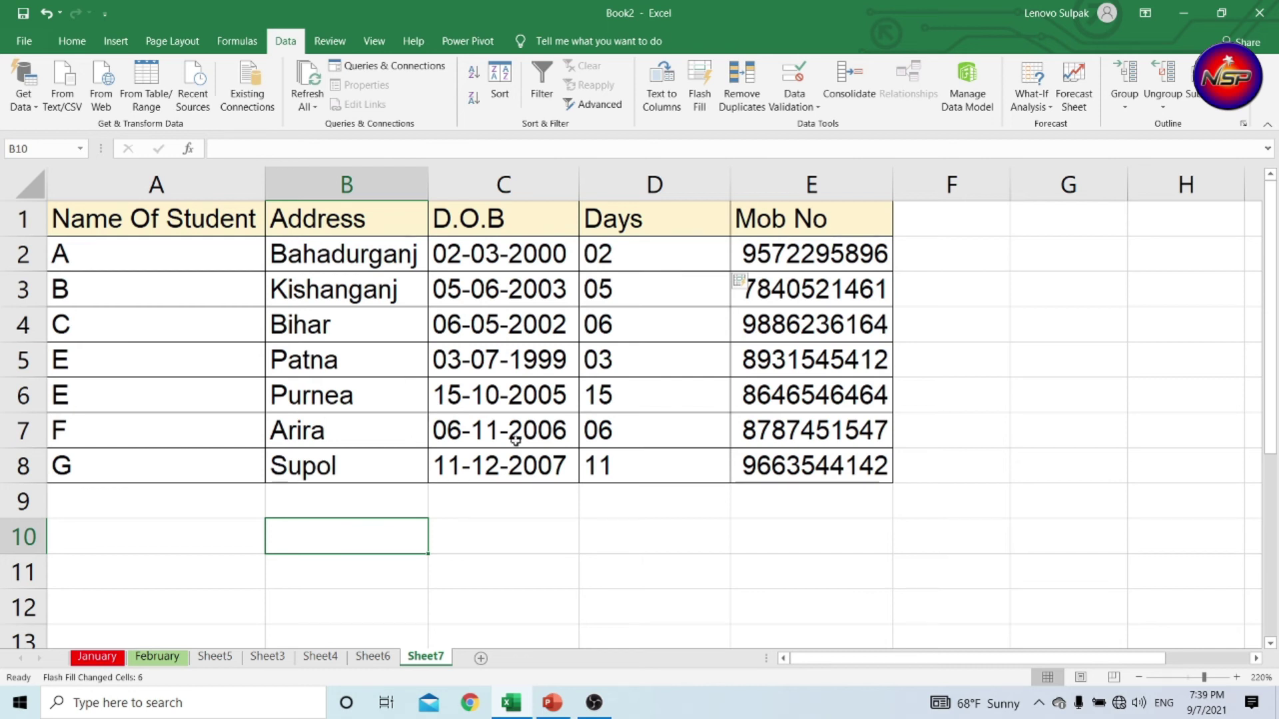
left_click(340, 399)
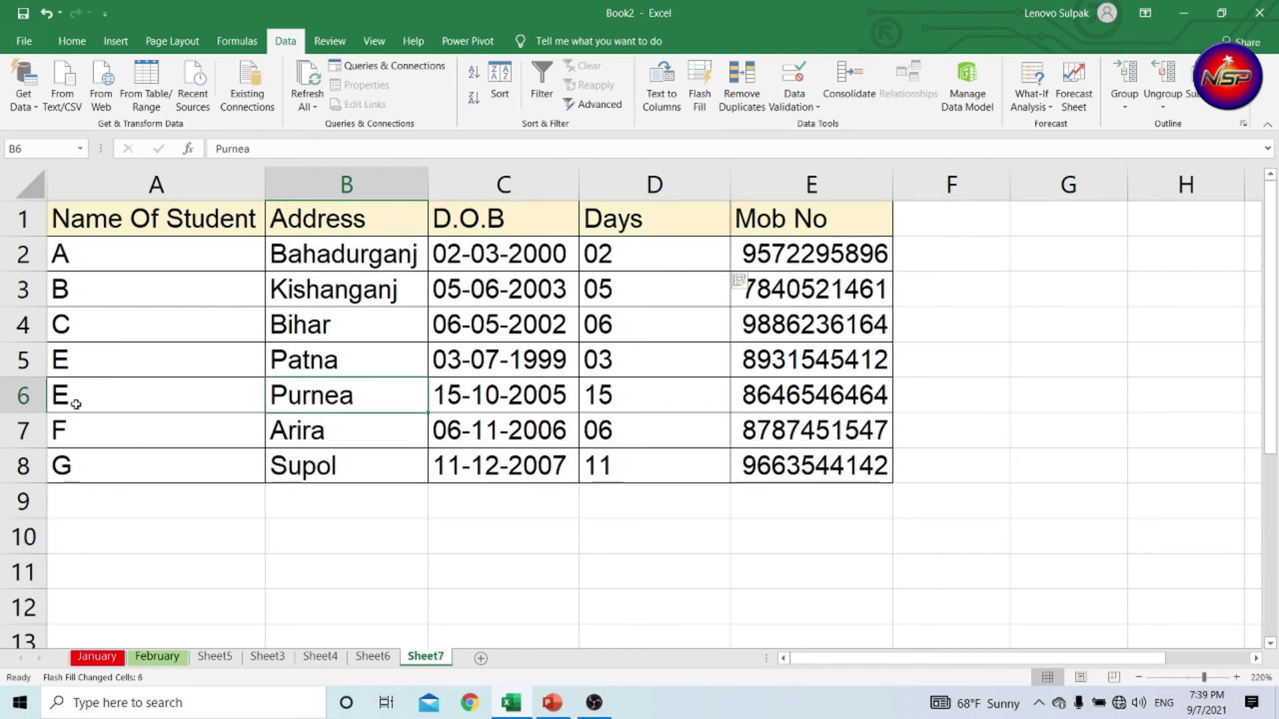
left_click(79, 361)
left_click(67, 395)
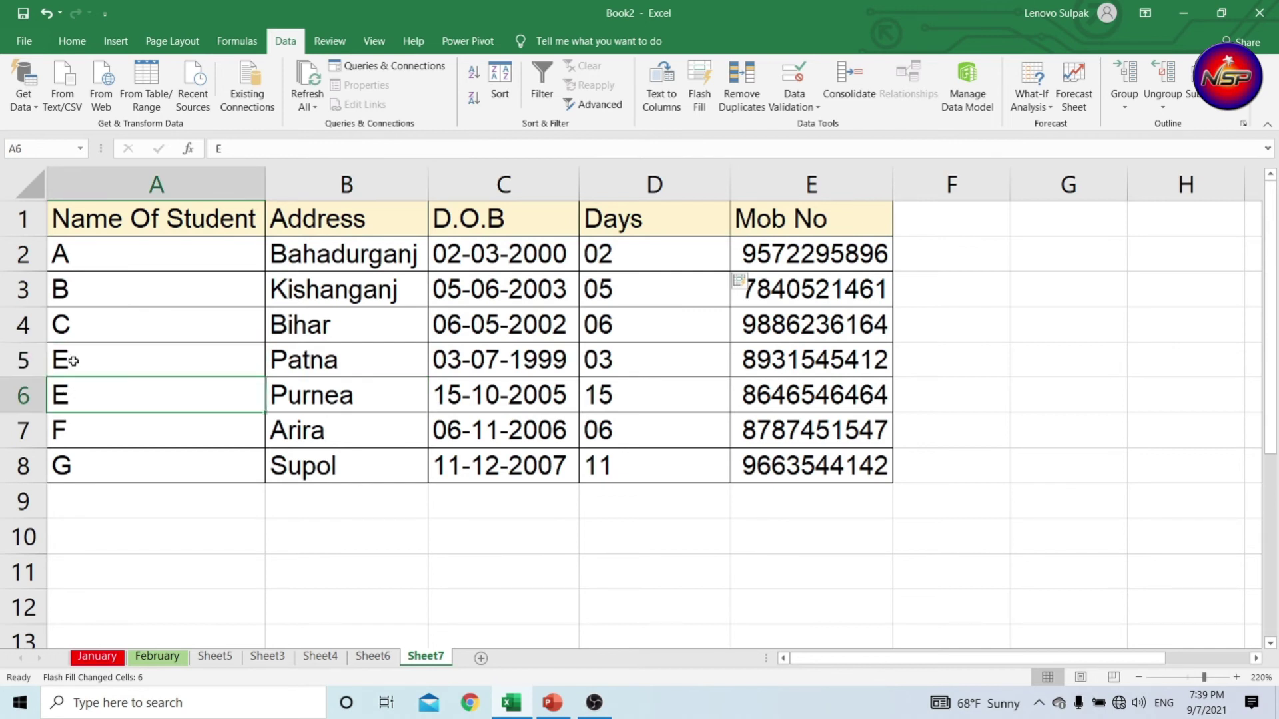
left_click_drag(74, 361, 73, 407)
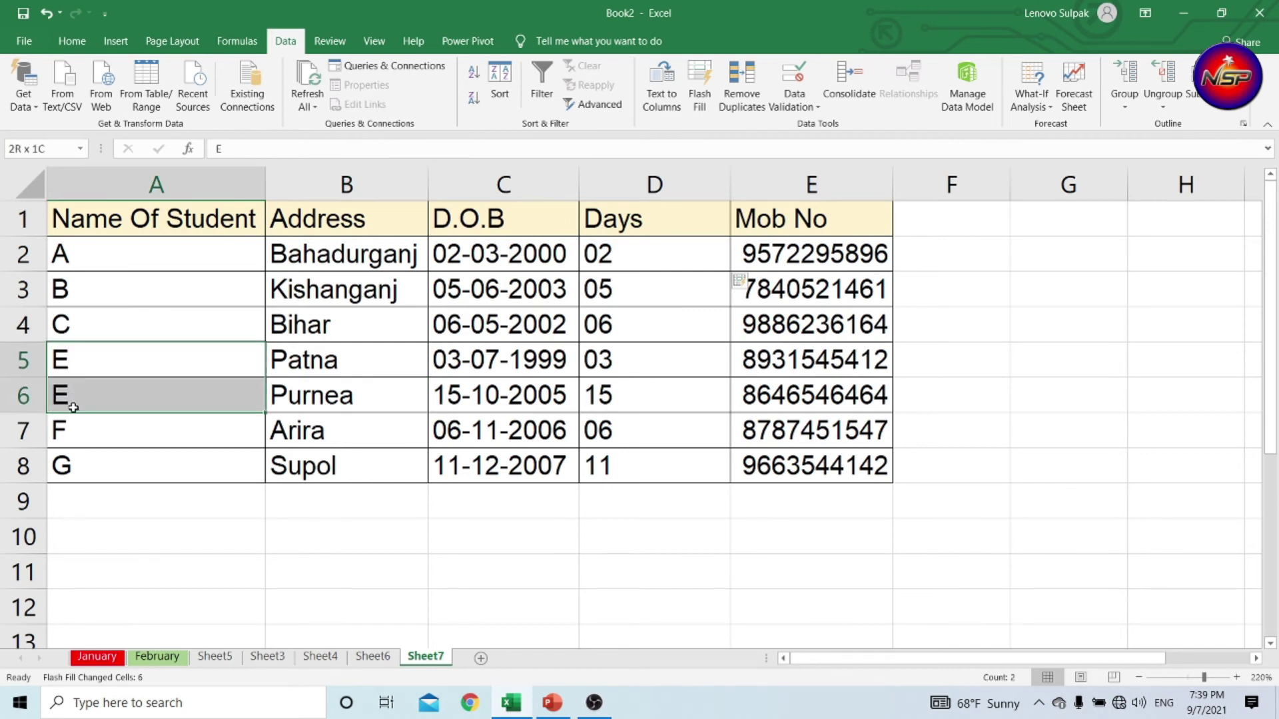
left_click(139, 441)
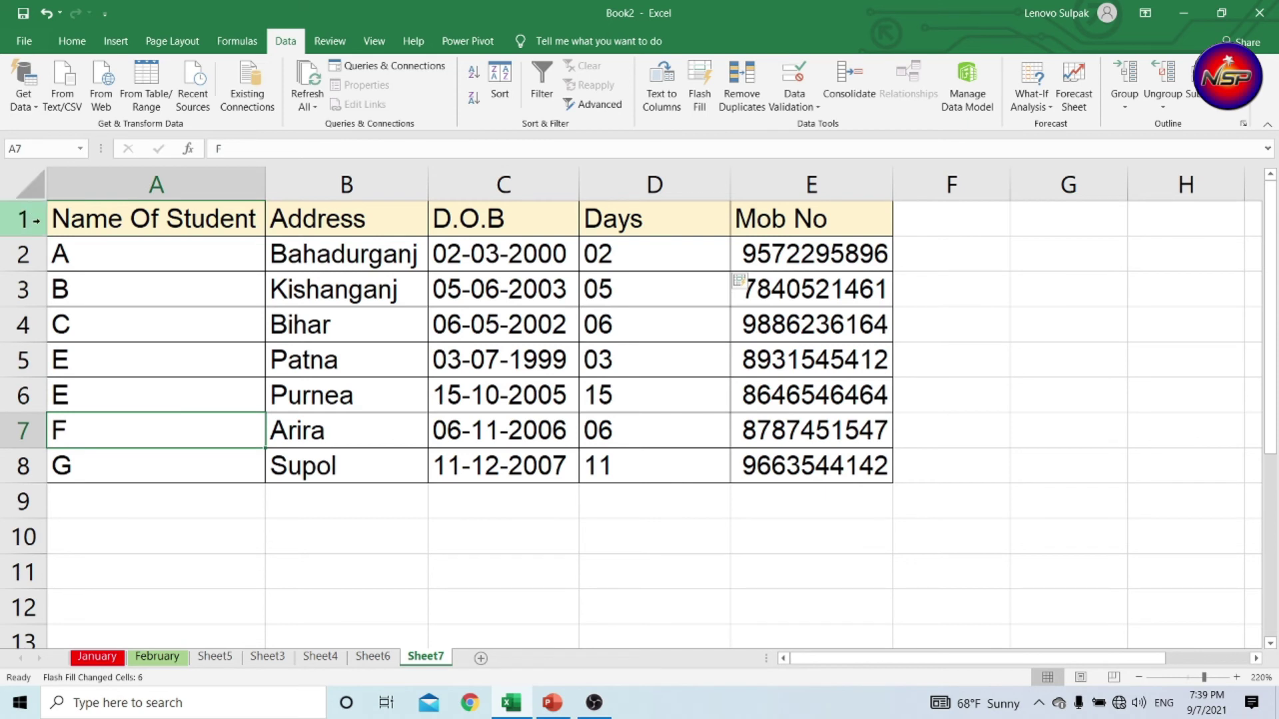
left_click_drag(66, 220, 778, 466)
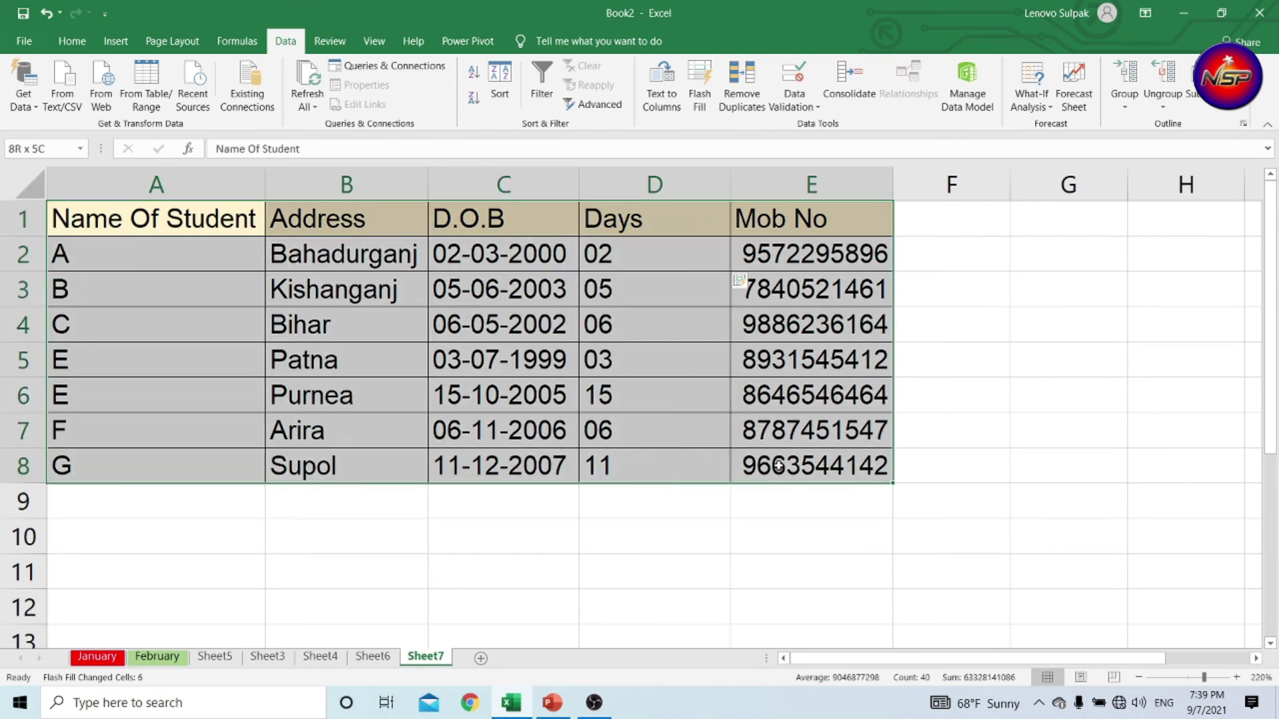
Remove Duplicates checking only Name Of Student, deleting student E's repeated Purnea row
left_click(758, 105)
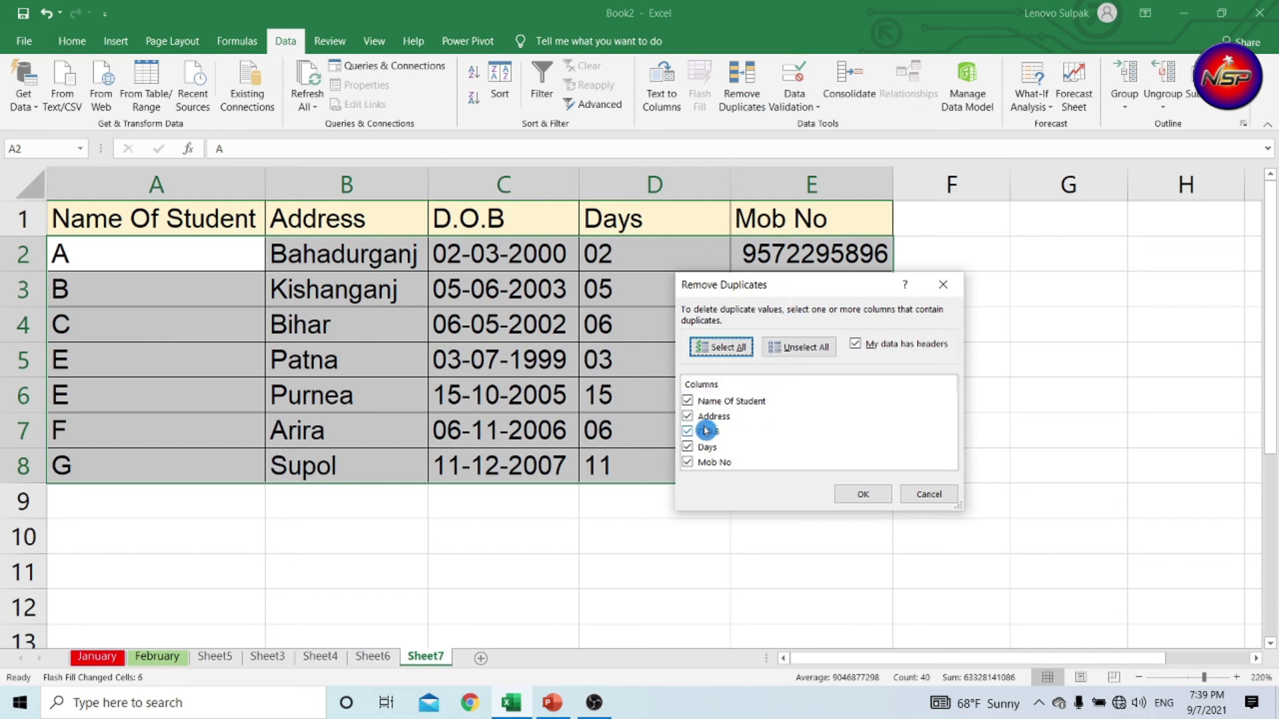
left_click(712, 348)
left_click(806, 349)
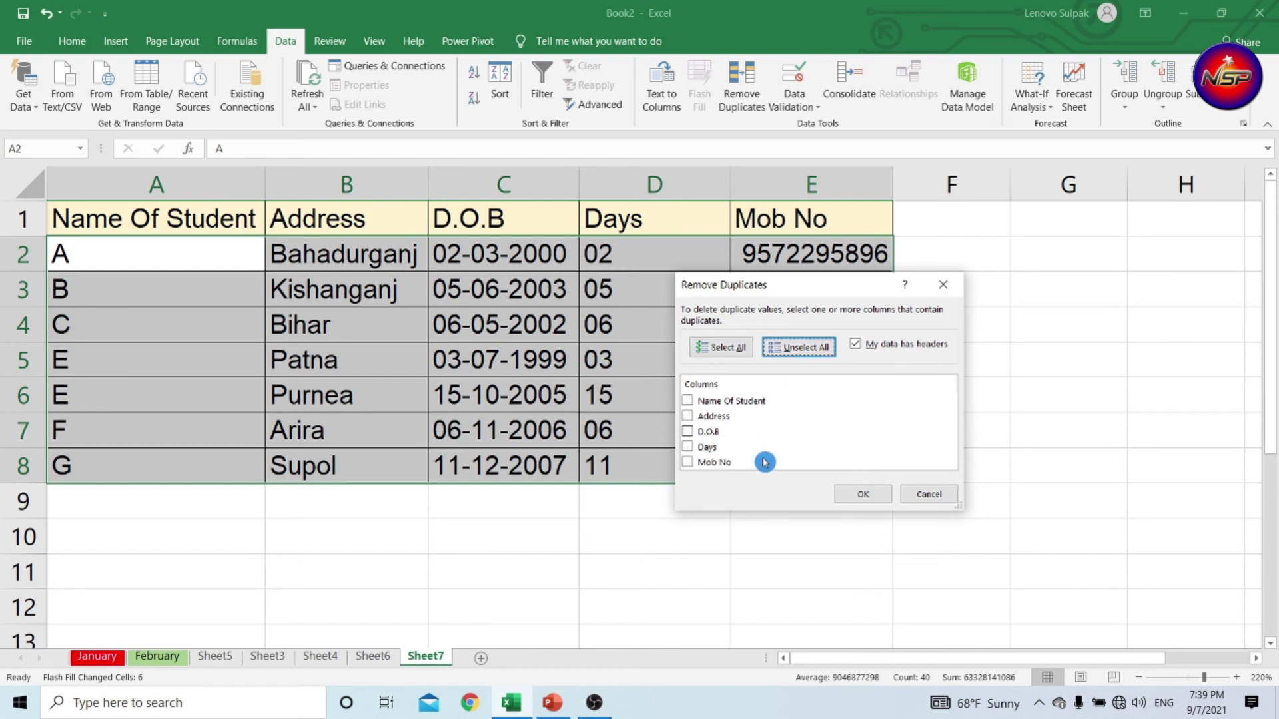
left_click(696, 408)
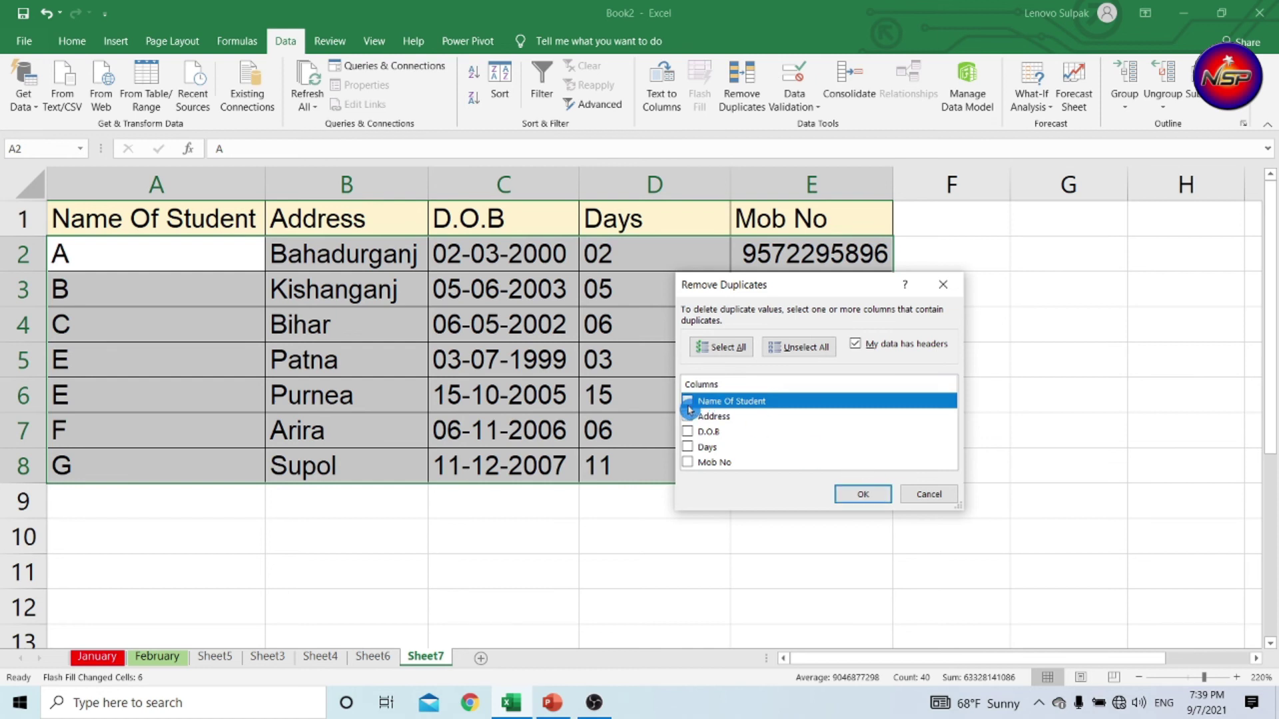
left_click(866, 494)
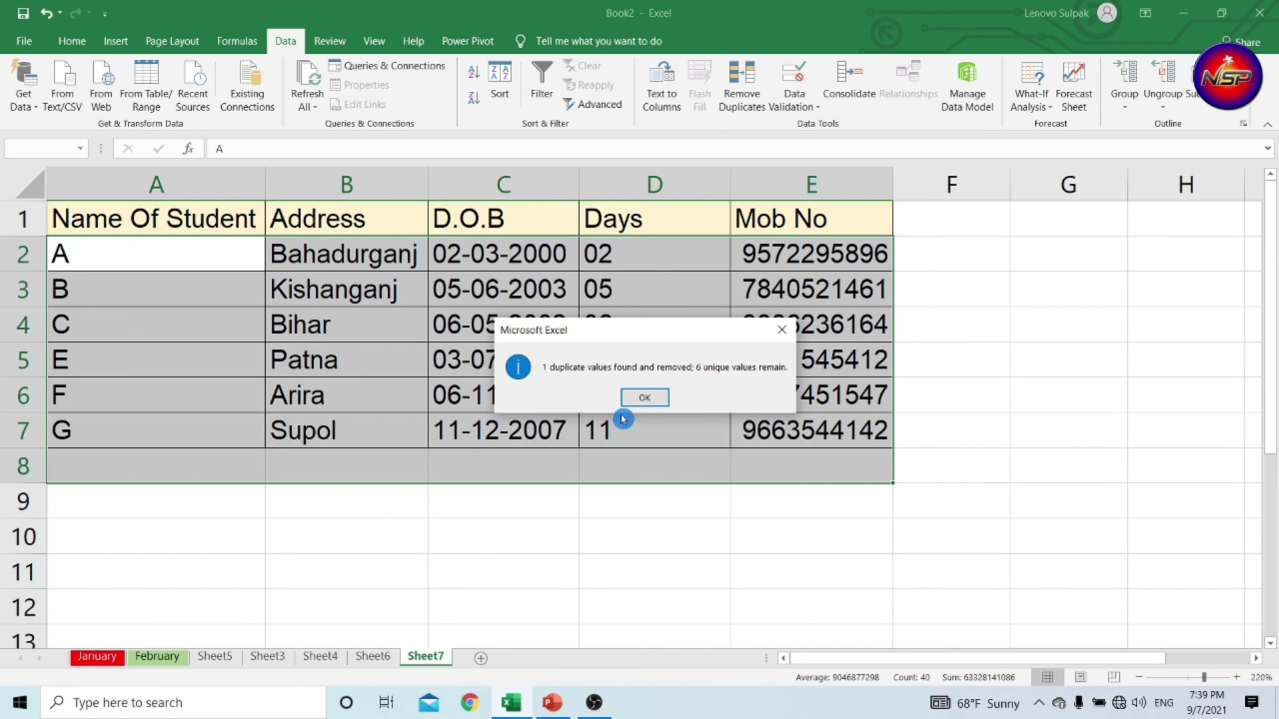
left_click(645, 397)
left_click(103, 367)
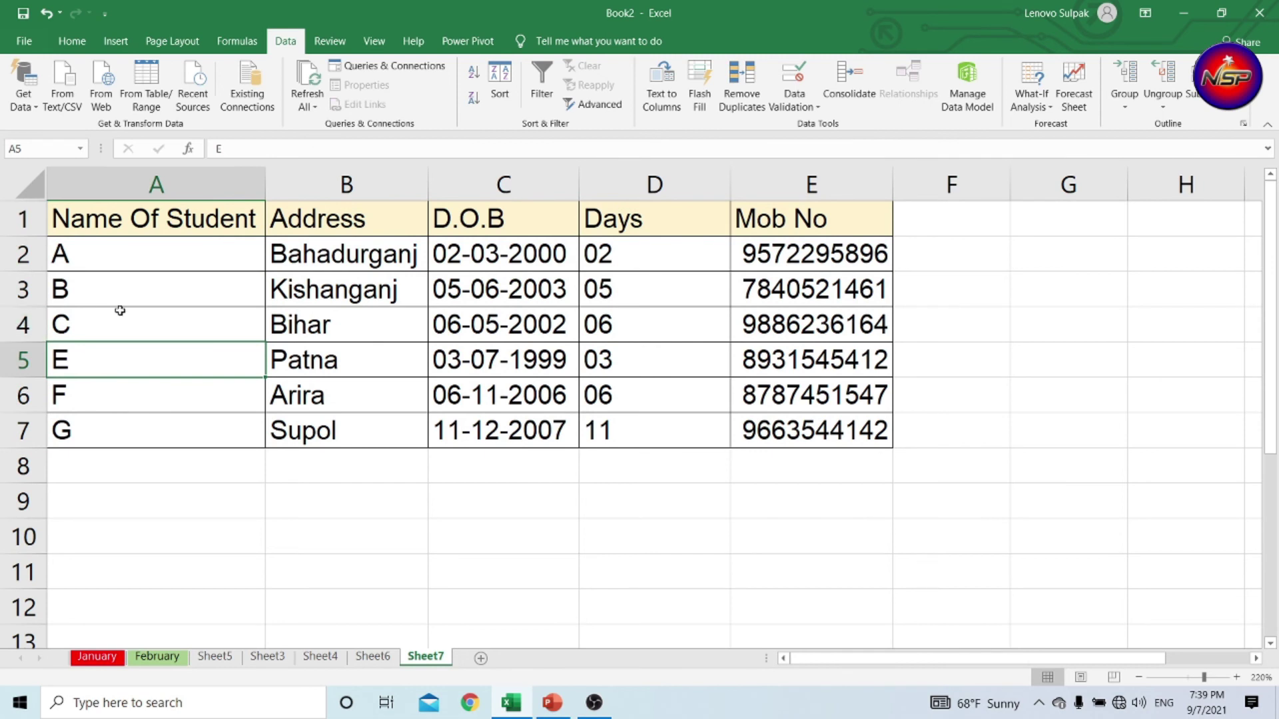
Replace Patna with Bihar in student E's address cell B5, then select the table A1:E8
left_click(69, 323)
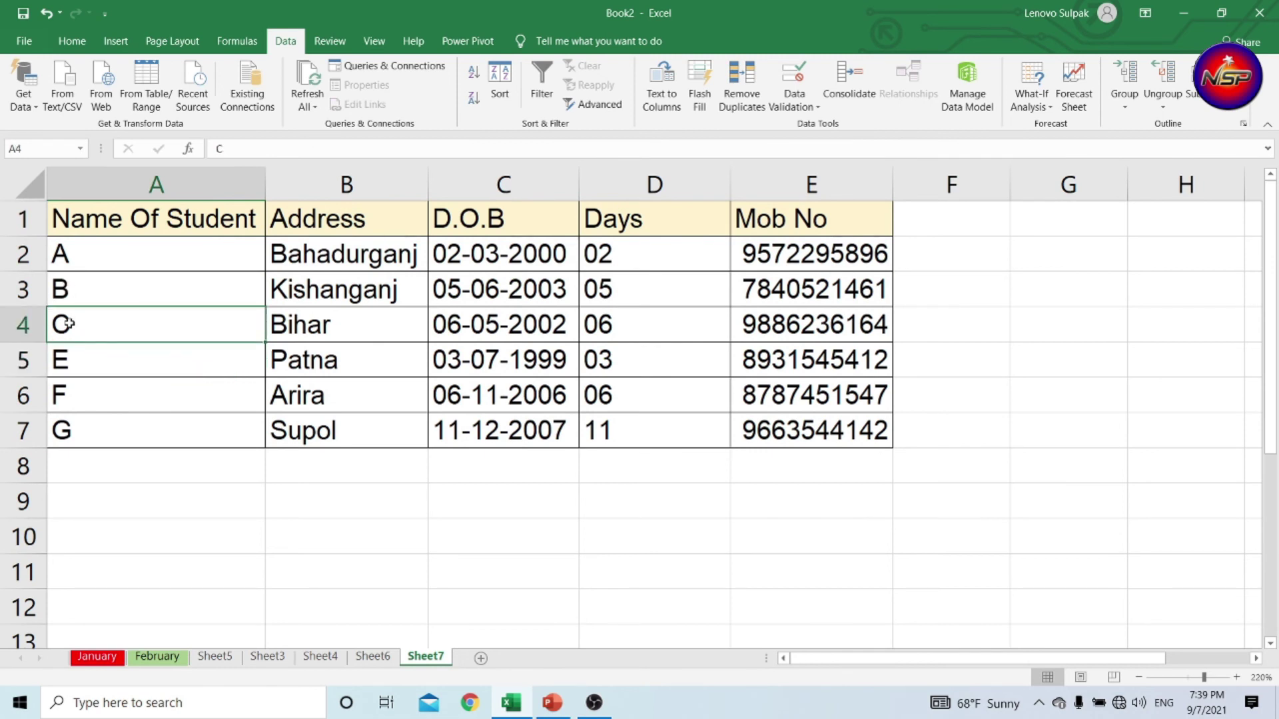
left_click(315, 370)
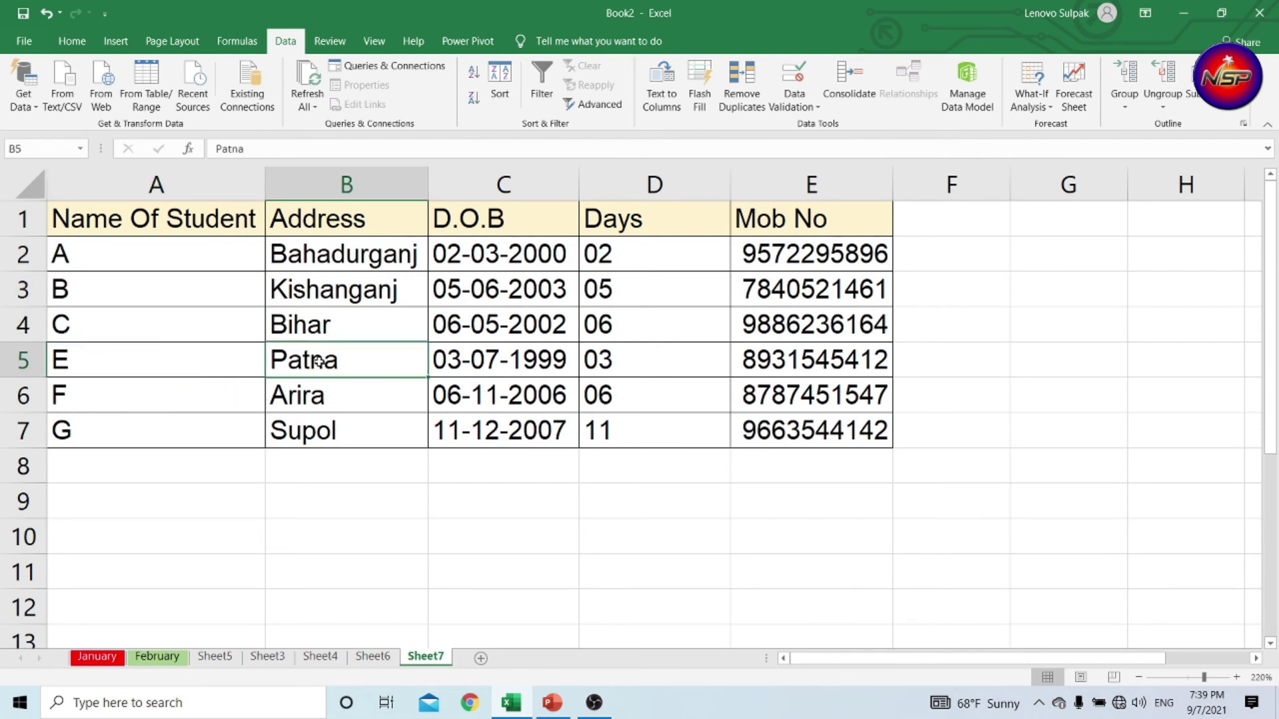
double_click(322, 362)
key("BackSpace")
type("Bihar")
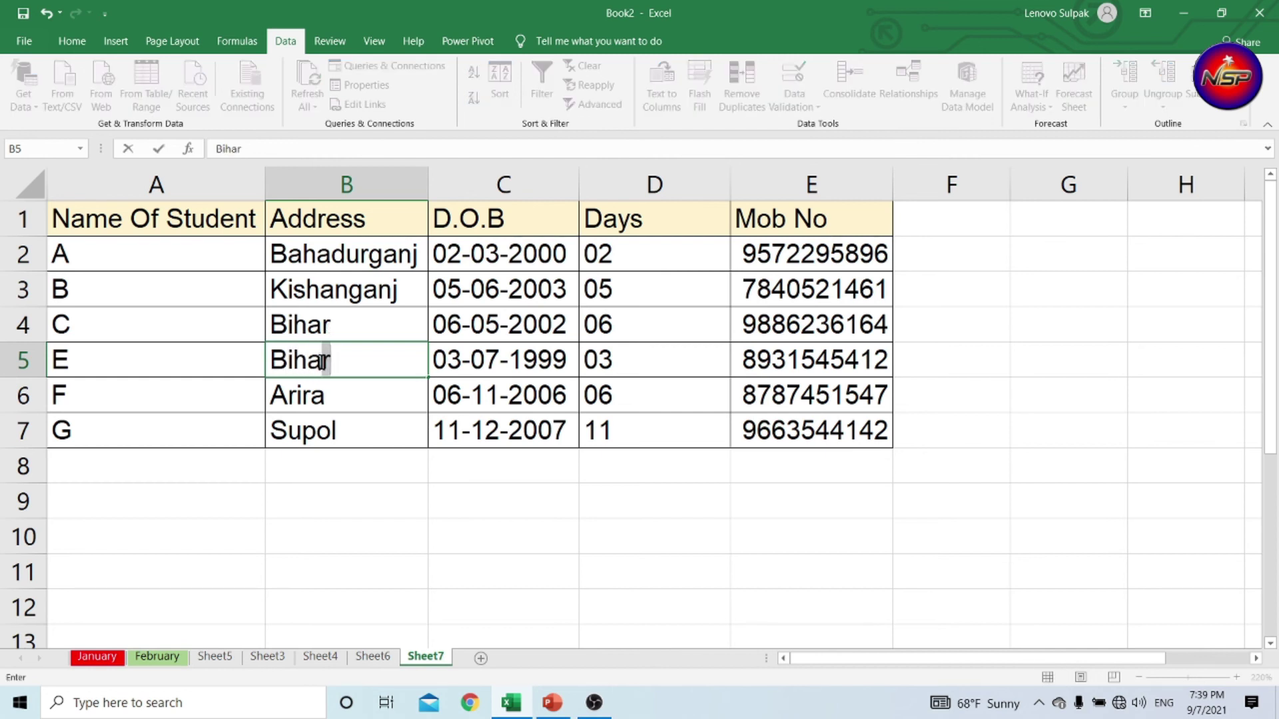
left_click(362, 421)
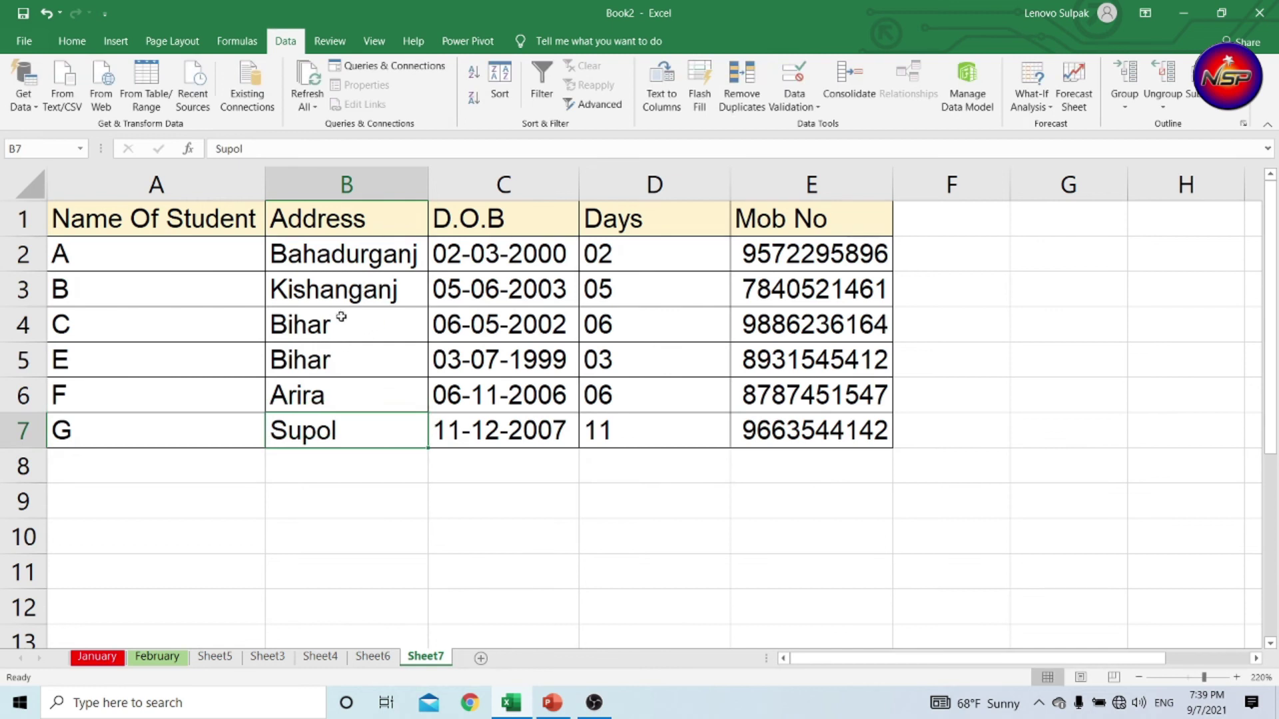
mouse_move(109, 208)
left_mouse_down()
mouse_move(811, 464)
mouse_move(817, 432)
left_mouse_up()
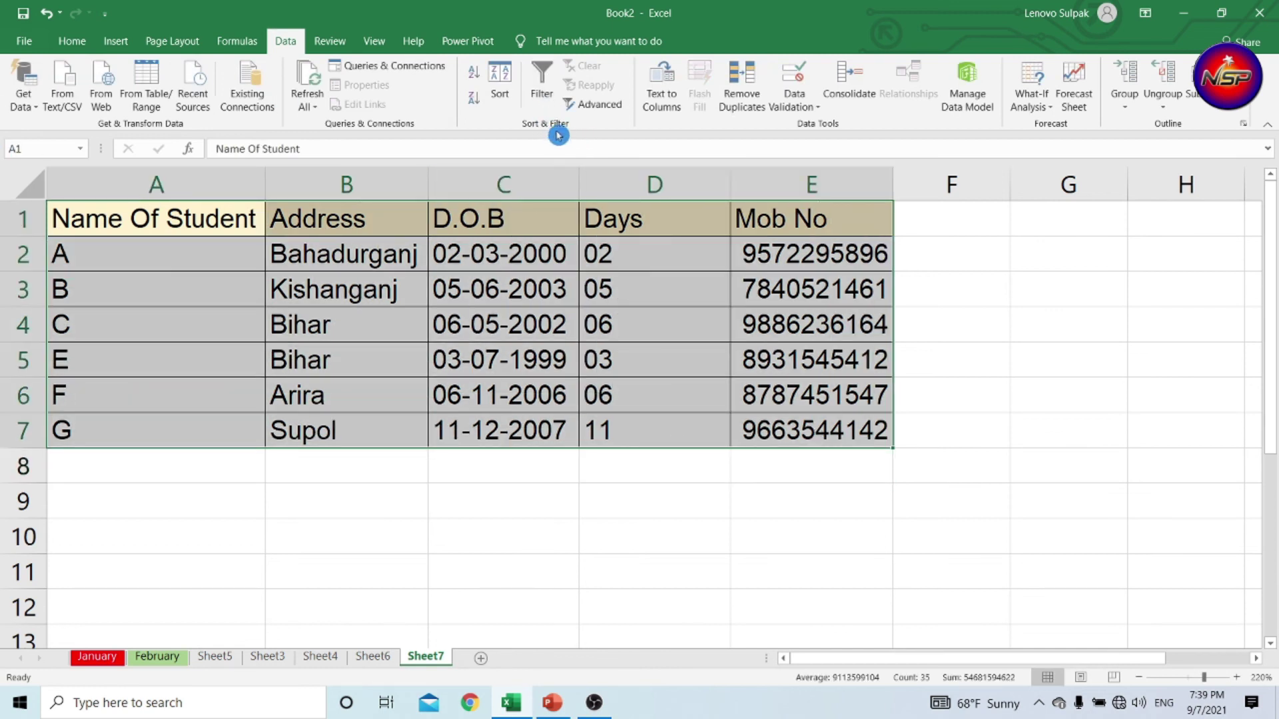
Remove Duplicates checking only Address, deleting student E's duplicate Bihar row
left_click(741, 93)
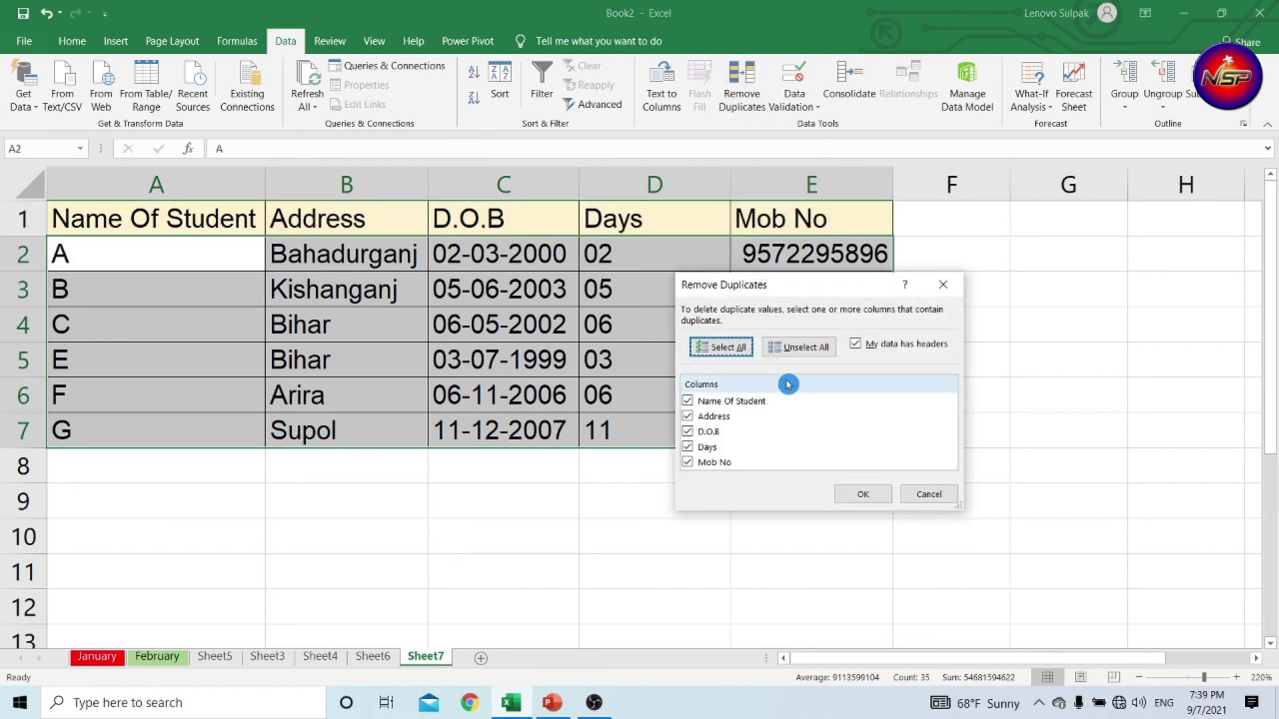
left_click(813, 347)
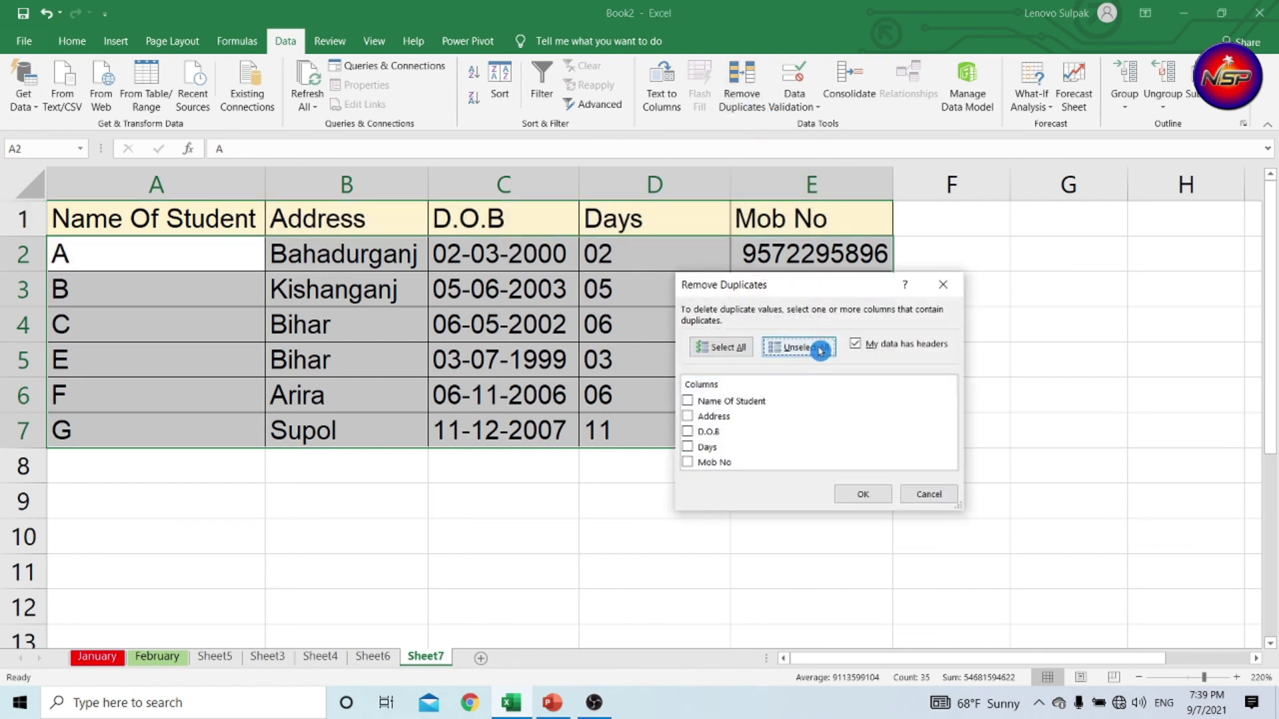
left_click(688, 416)
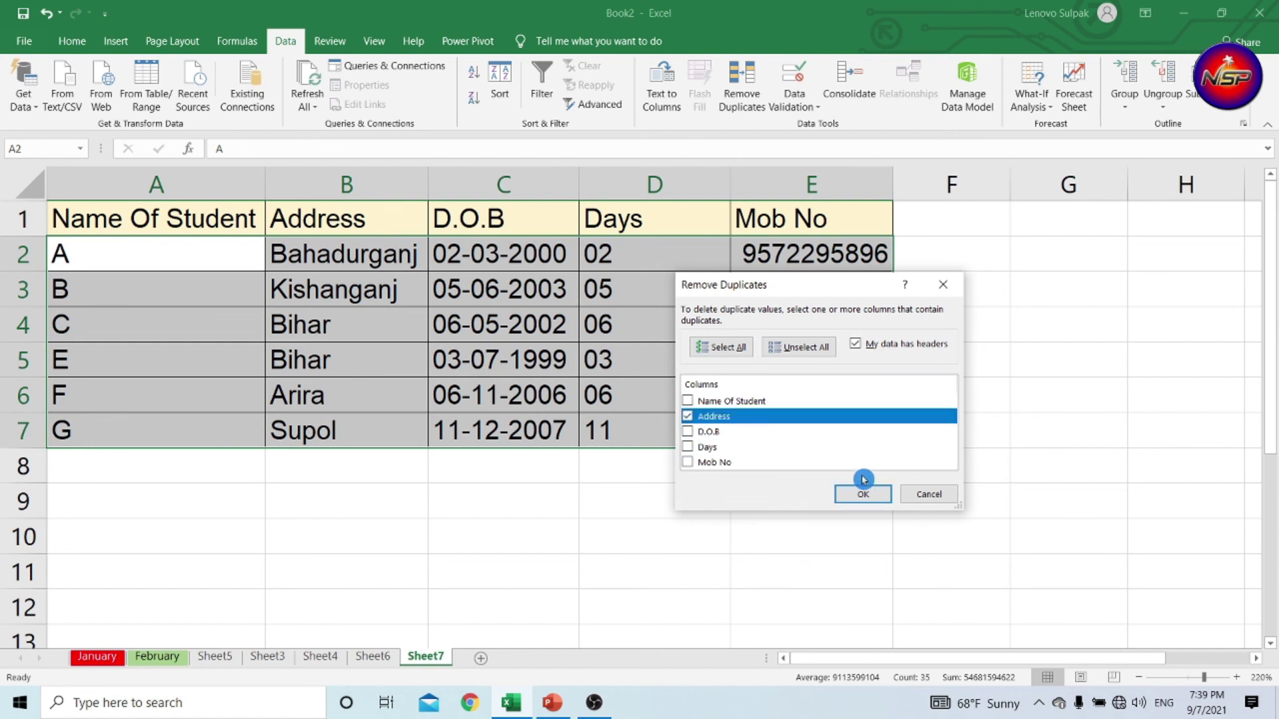
left_click(853, 495)
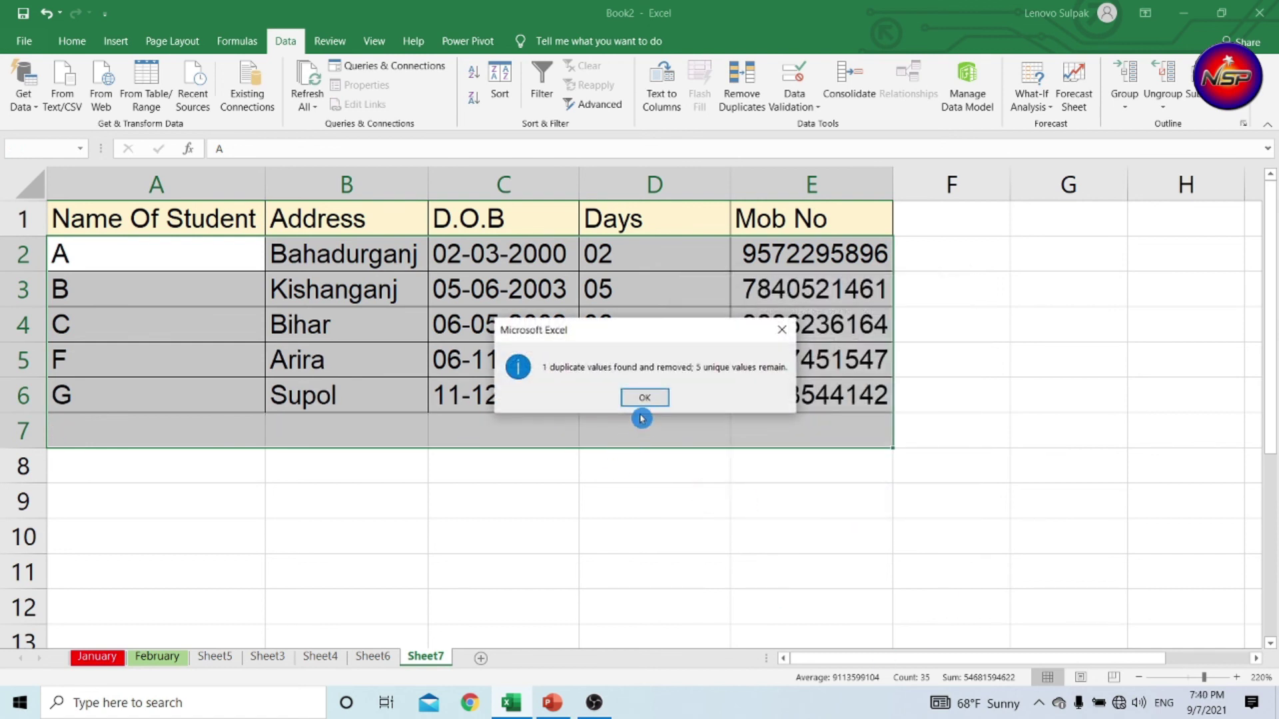
left_click(644, 399)
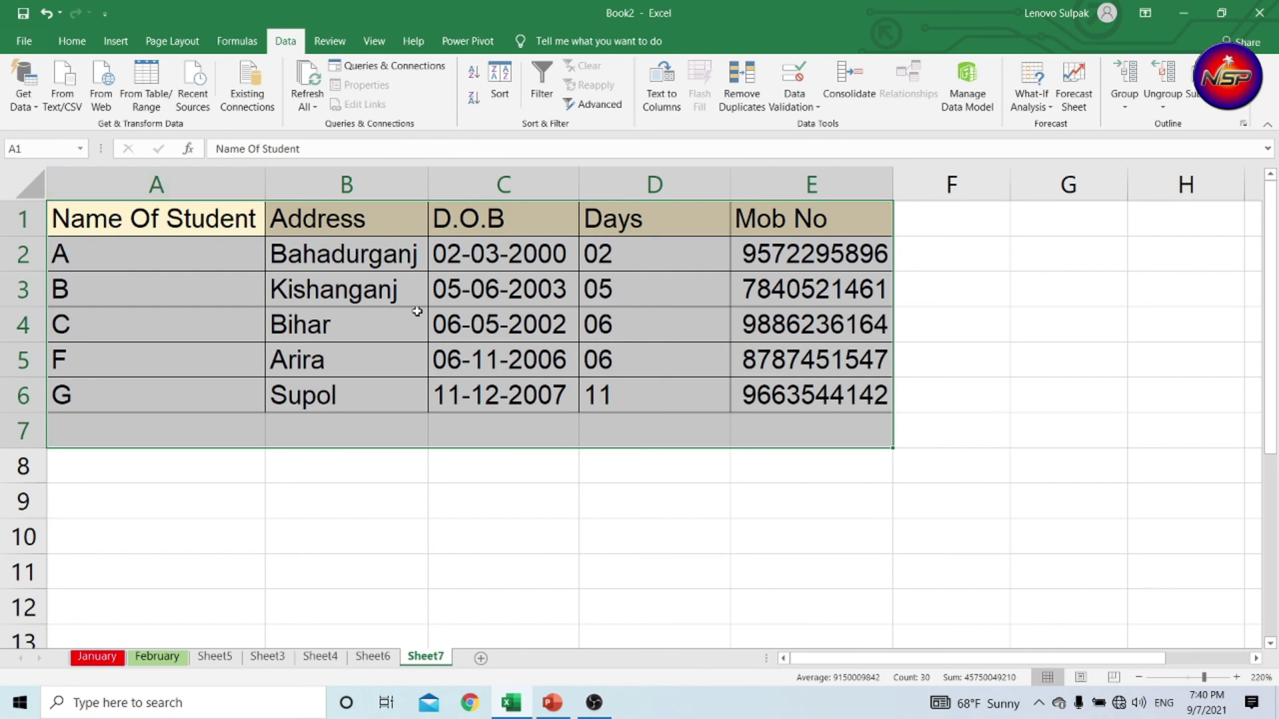
left_click(412, 477)
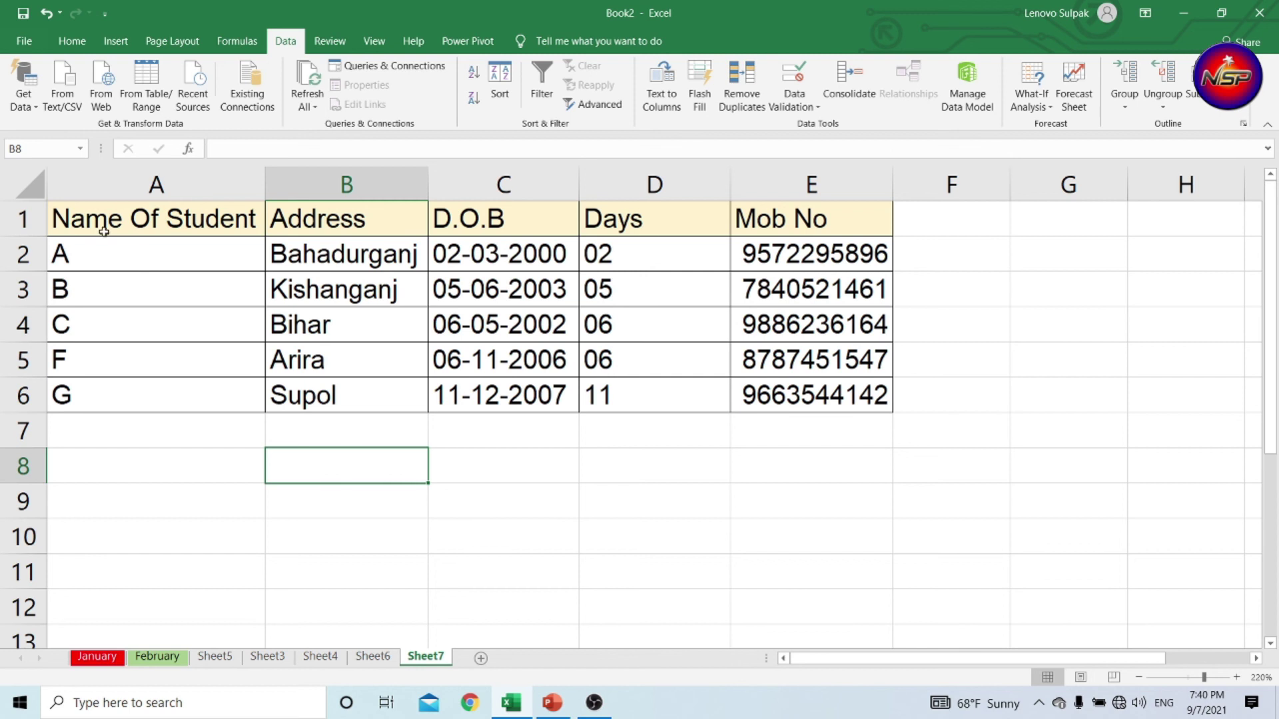
double_click(266, 177)
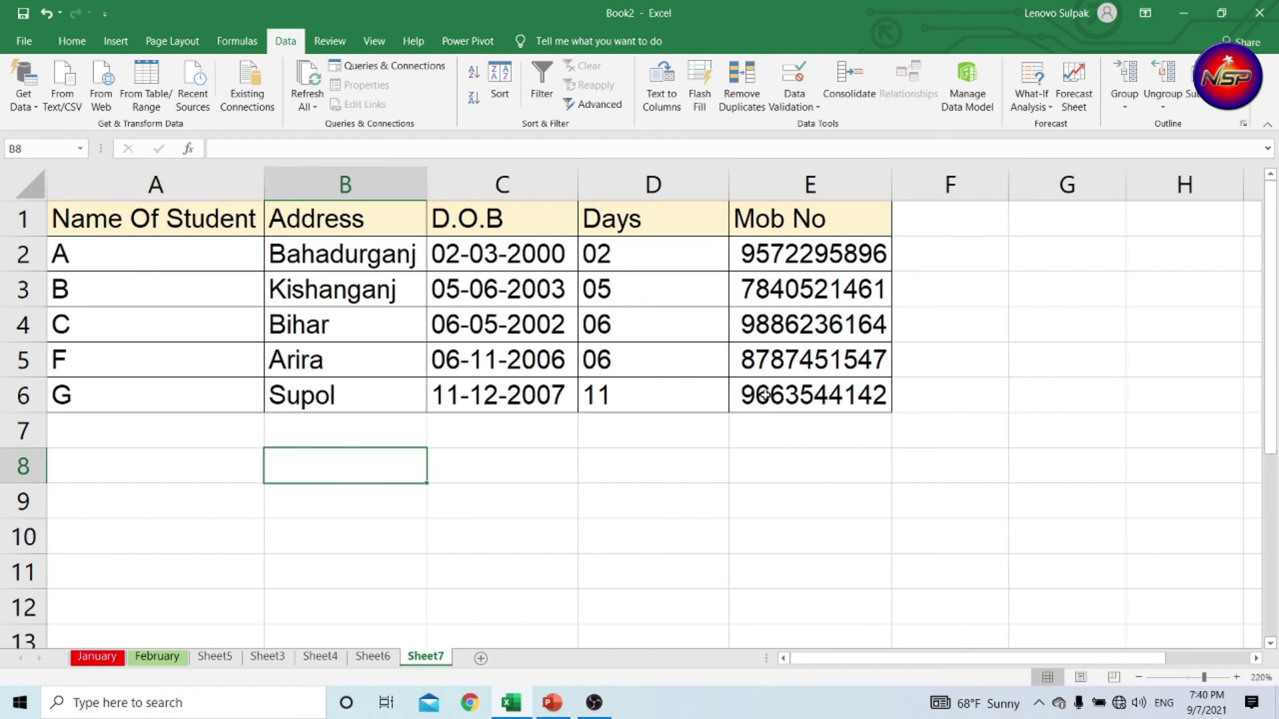
left_click_drag(460, 323, 550, 388)
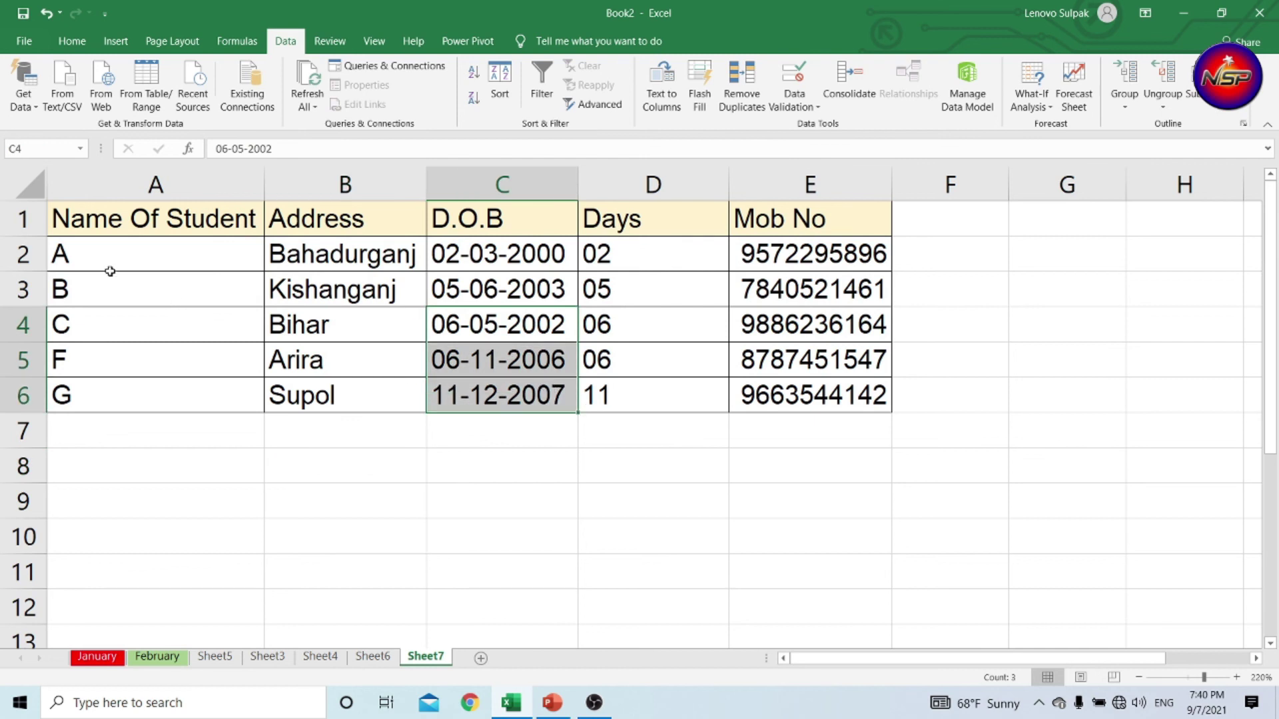